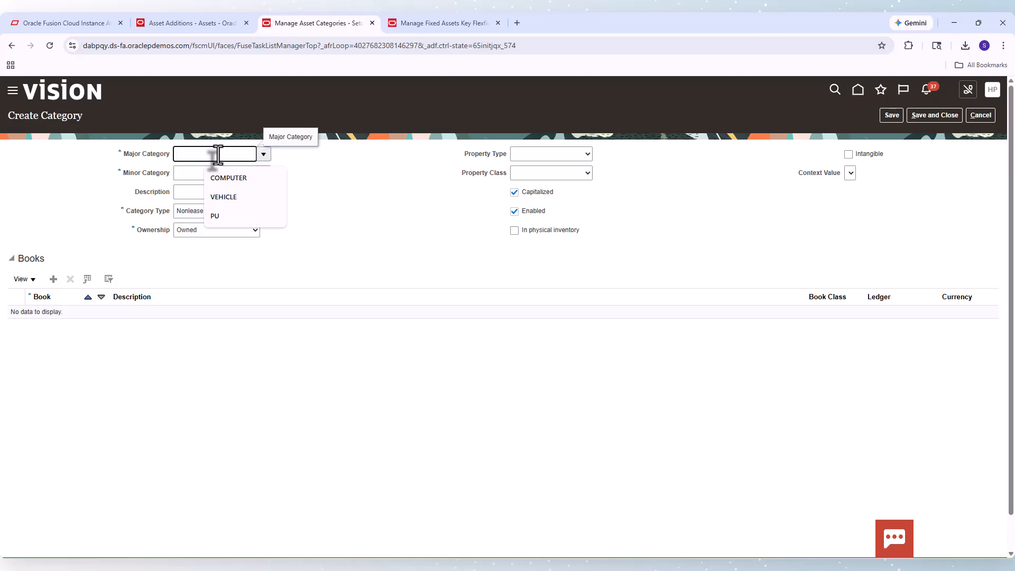
Enter SM as the new category's major category and search the major category values for SM
type("SM")
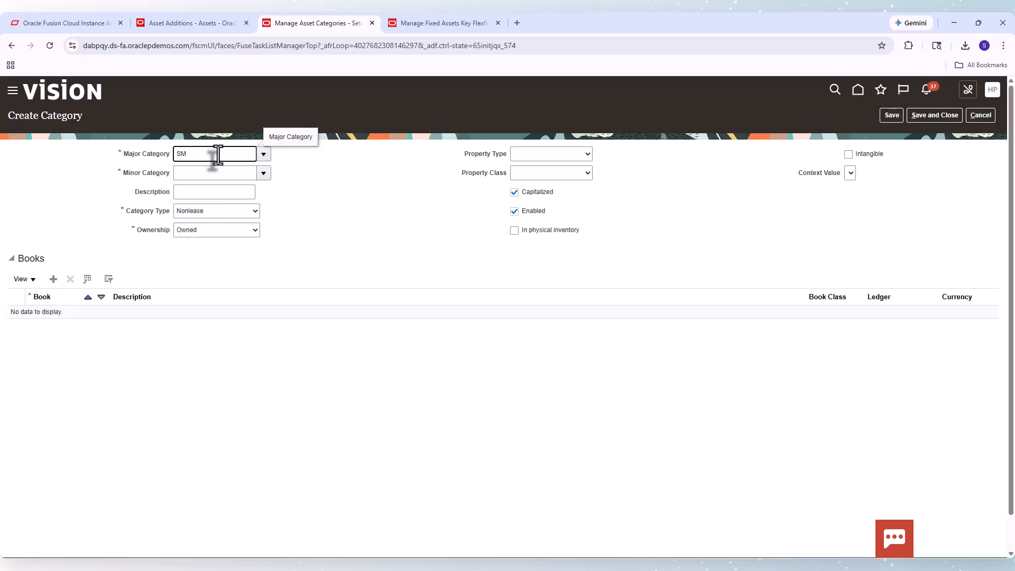
key("Tab")
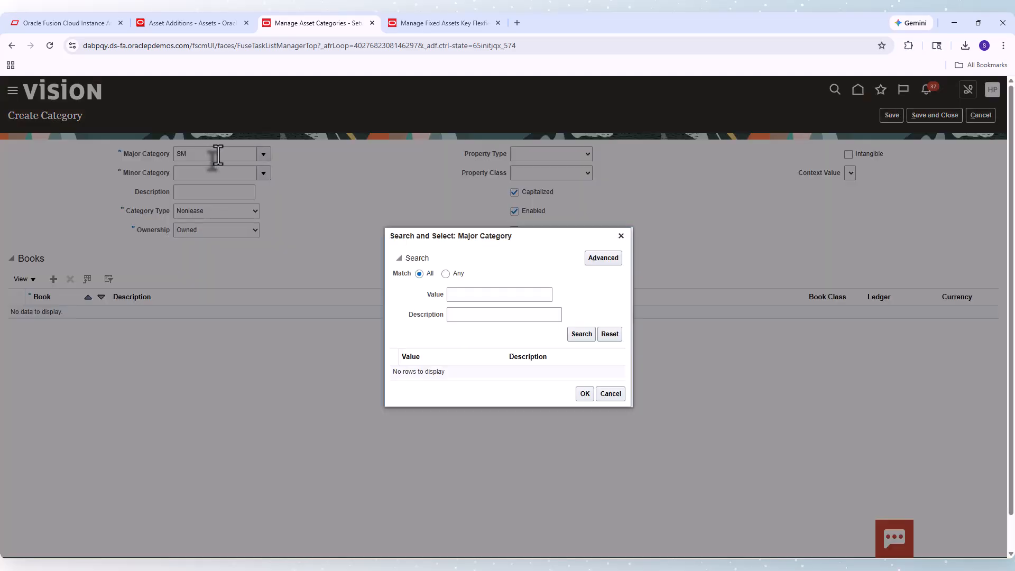
left_click(486, 295)
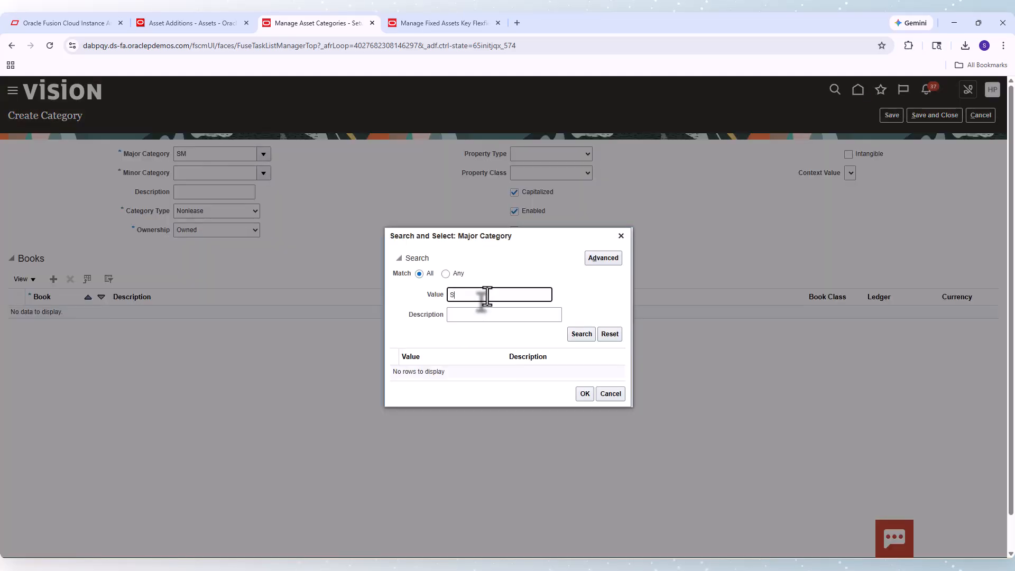
left_click(581, 334)
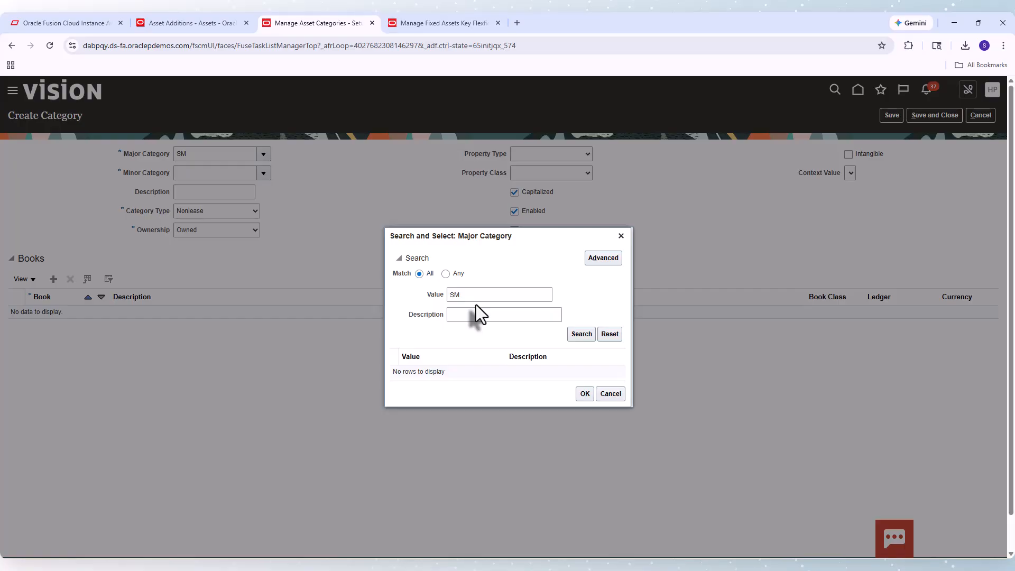
In the Fixed Assets key flexfields setup, open the Category Flexfield's ASSET_CATEGORY_FLEXFIELD structure for editing
left_click(427, 20)
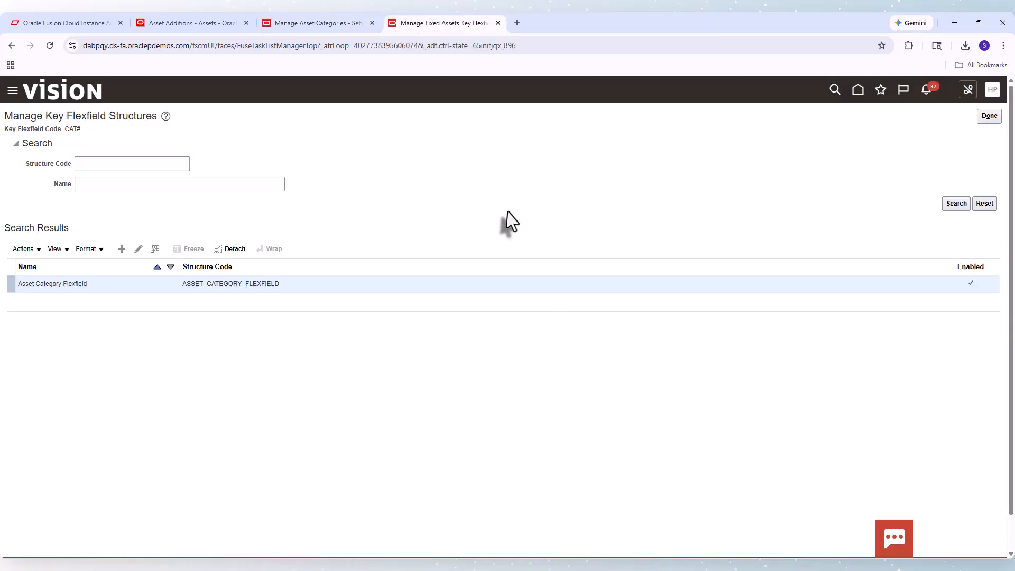
left_click(989, 121)
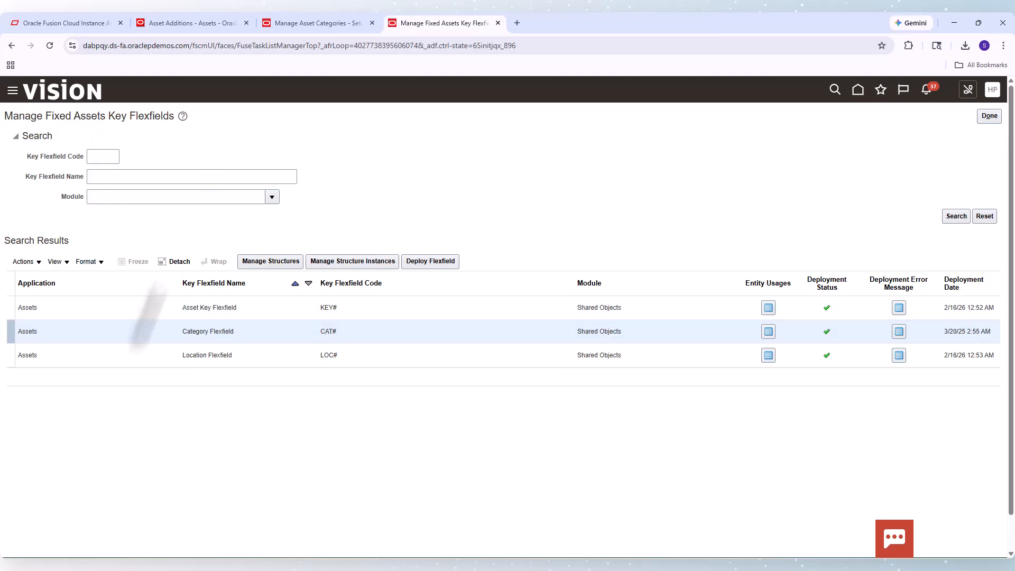
left_click(277, 261)
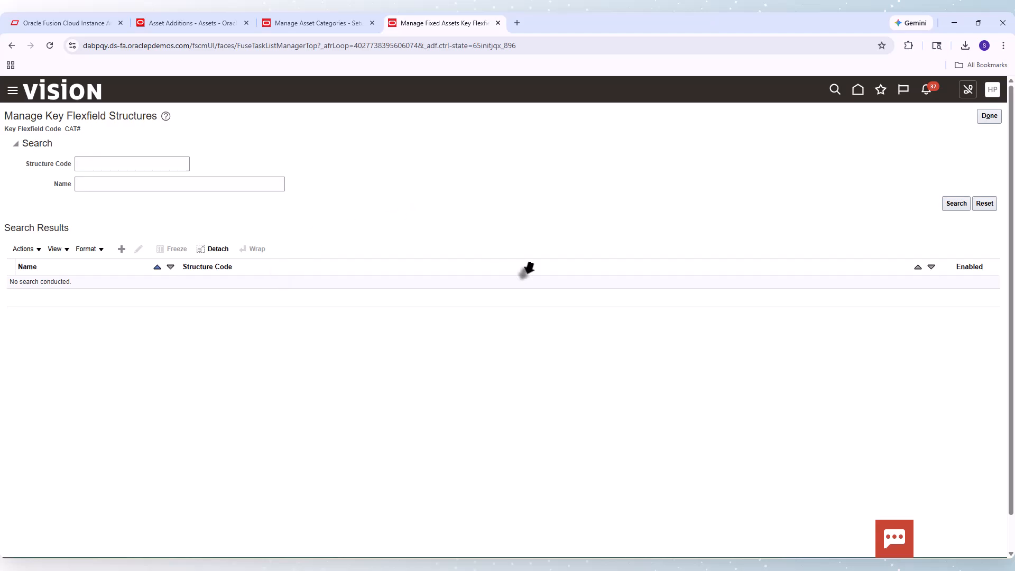
left_click(946, 202)
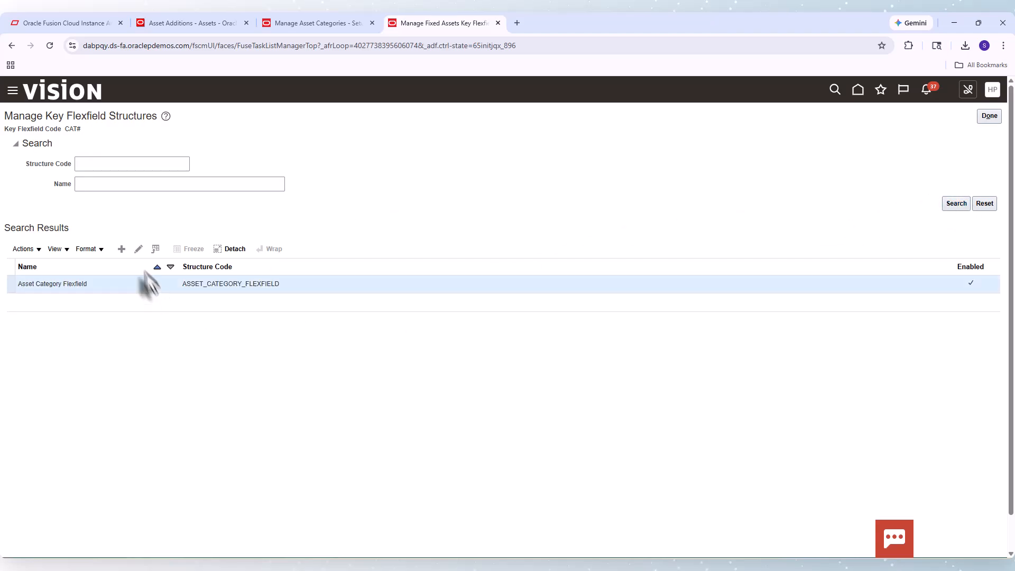
left_click(138, 250)
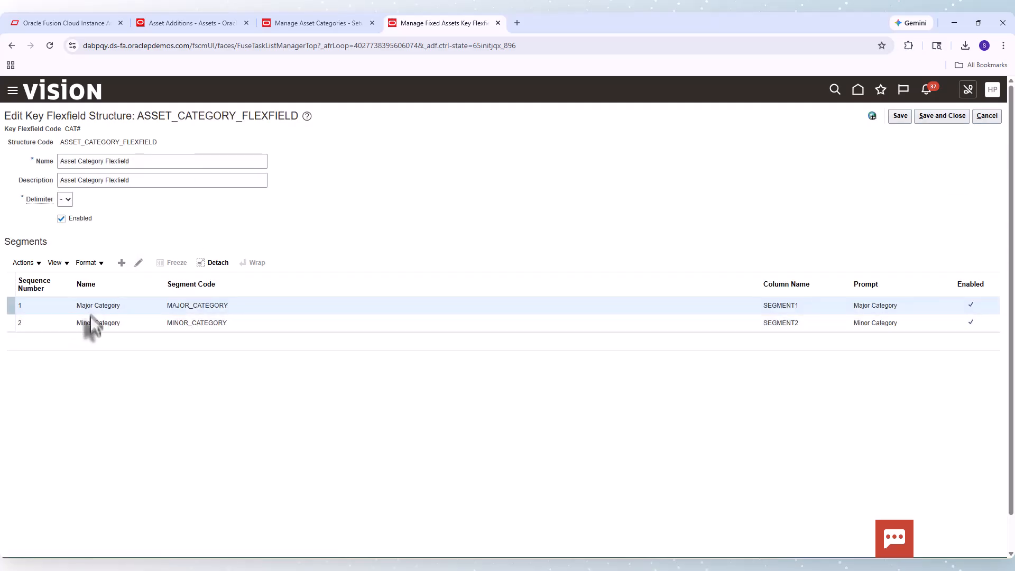
Copy the default value set code from the Major Category segment's definition, and save and close the segment
left_click(126, 309)
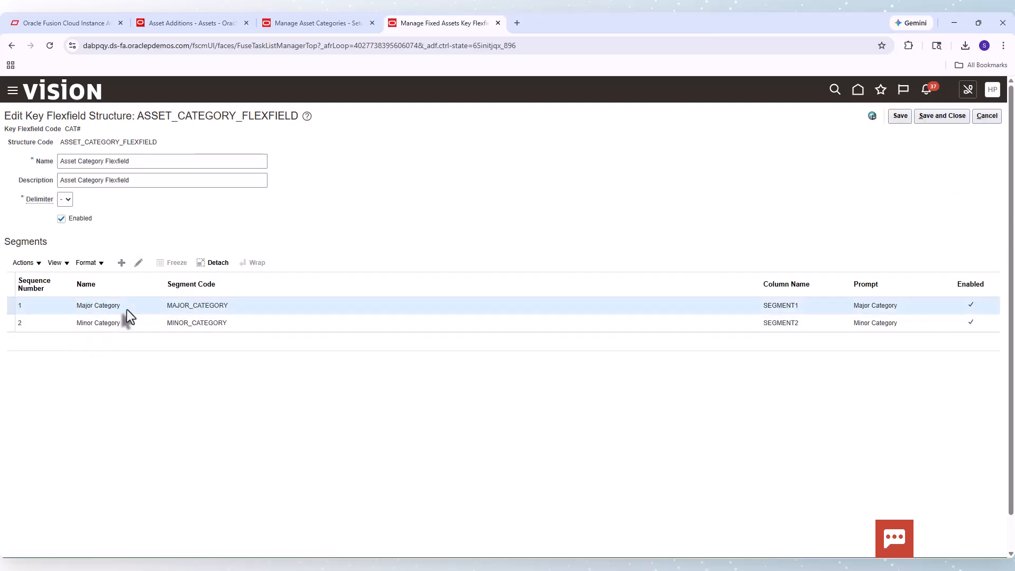
left_click(139, 263)
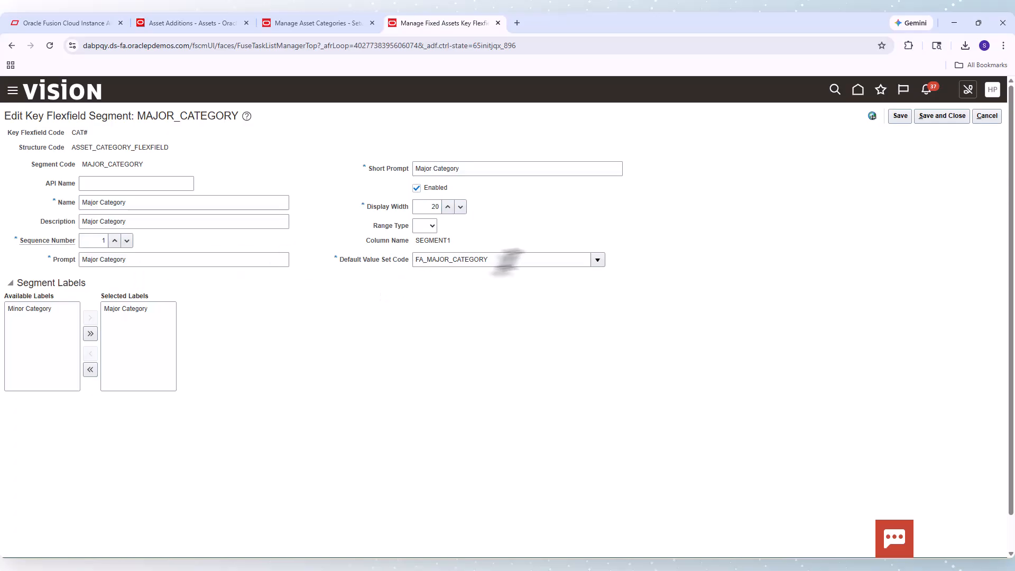
double_click(521, 259)
key("ctrl+c")
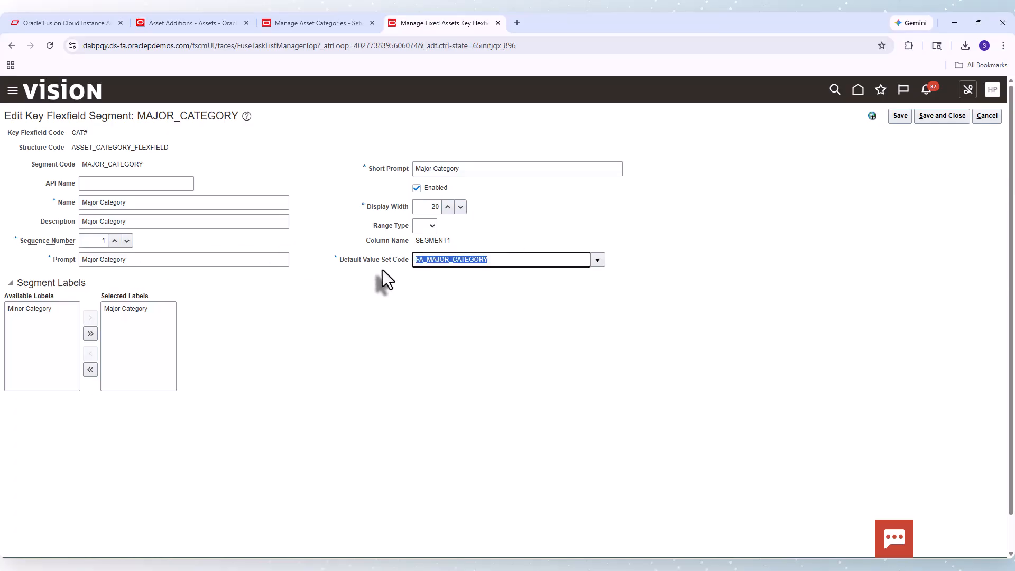
left_click(940, 122)
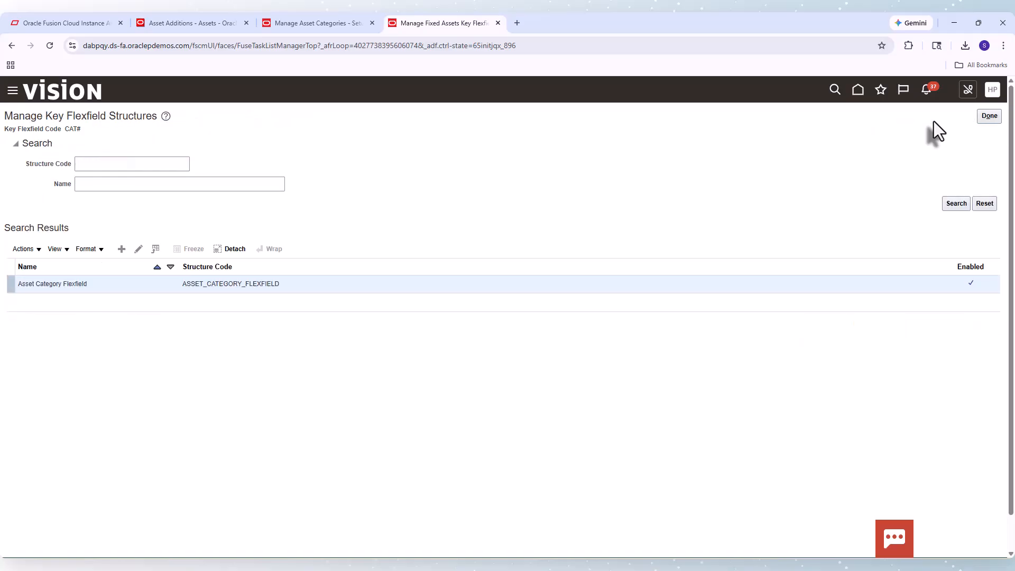
Leave the key flexfield setup and search the Fixed Assets flexfield value sets for FA_MAJOR_CATEGORY
left_click(988, 120)
left_click(990, 117)
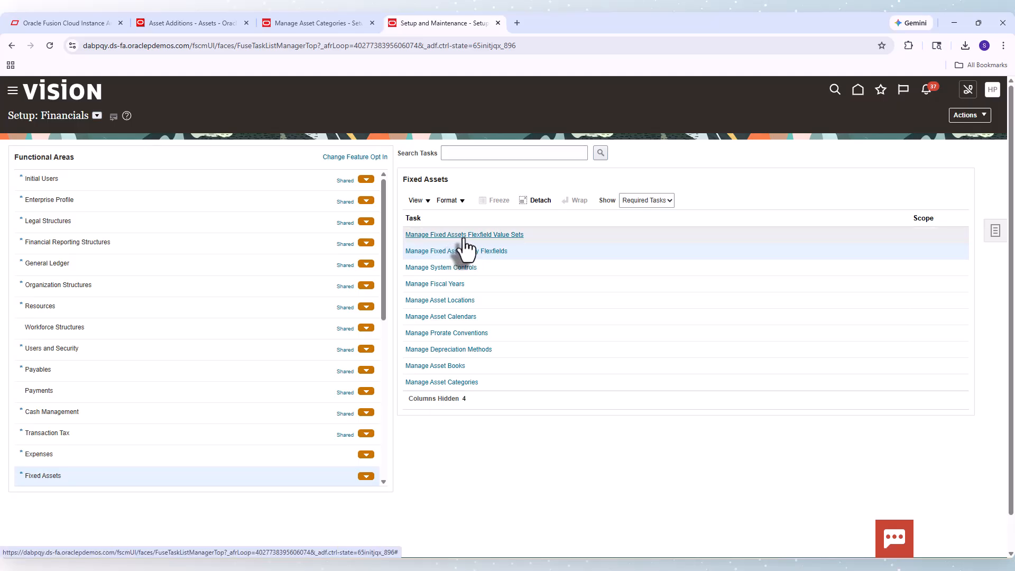
left_click(464, 236)
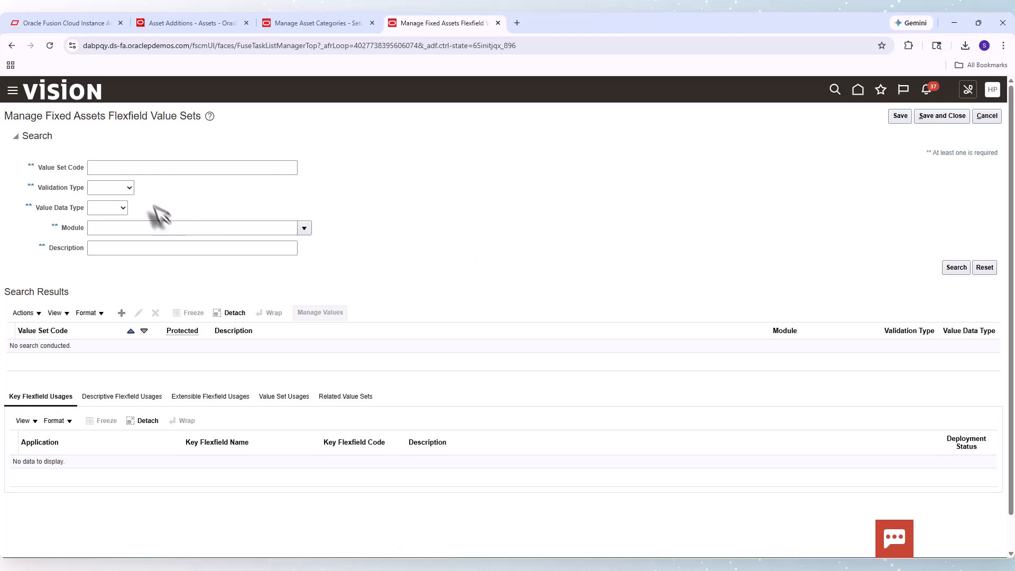
left_click(145, 168)
key("ctrl+v")
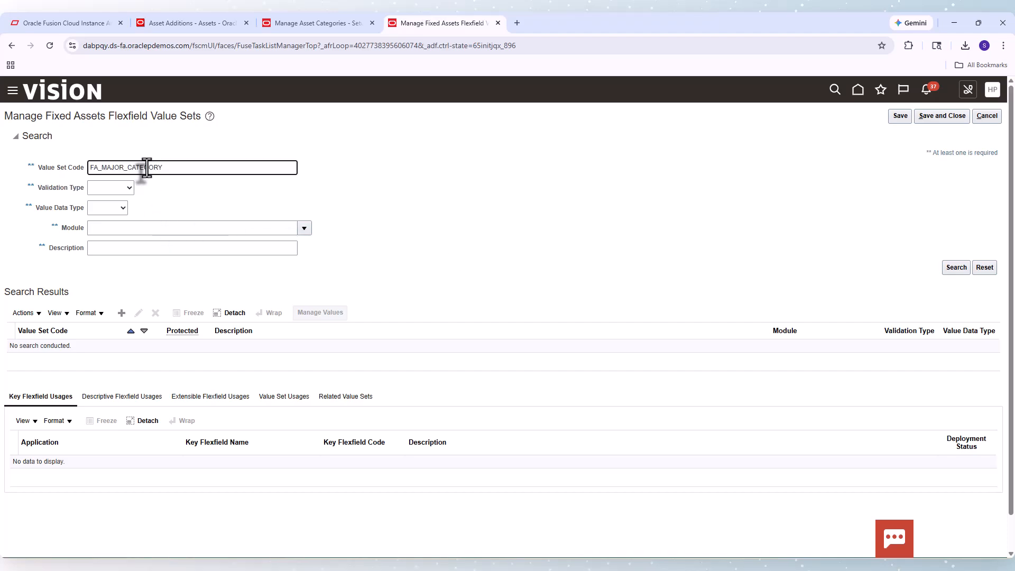
key("Return")
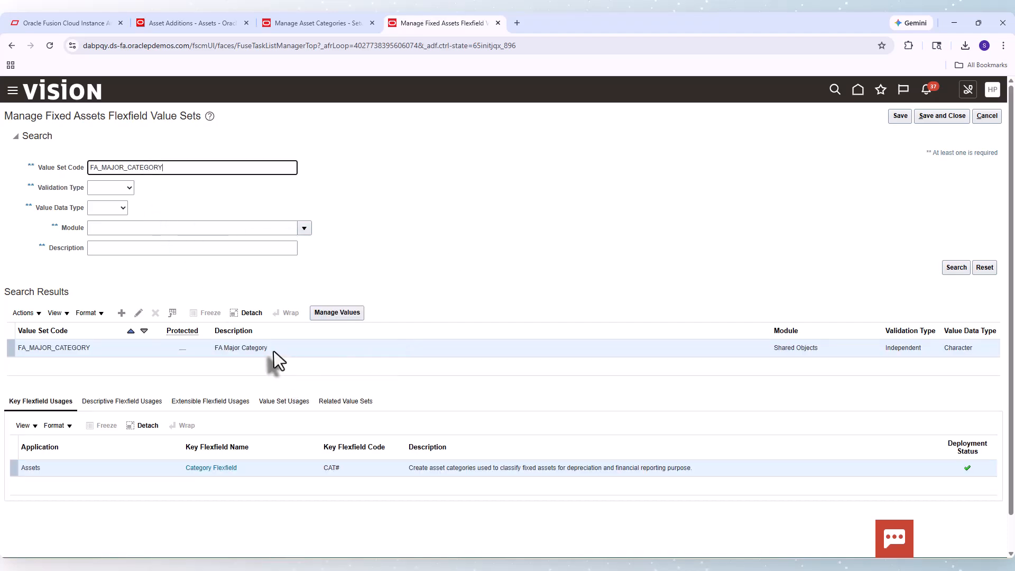
Add the value SM with description SM to the FA_MAJOR_CATEGORY value set, and save and close its values
left_click(274, 351)
left_click(327, 316)
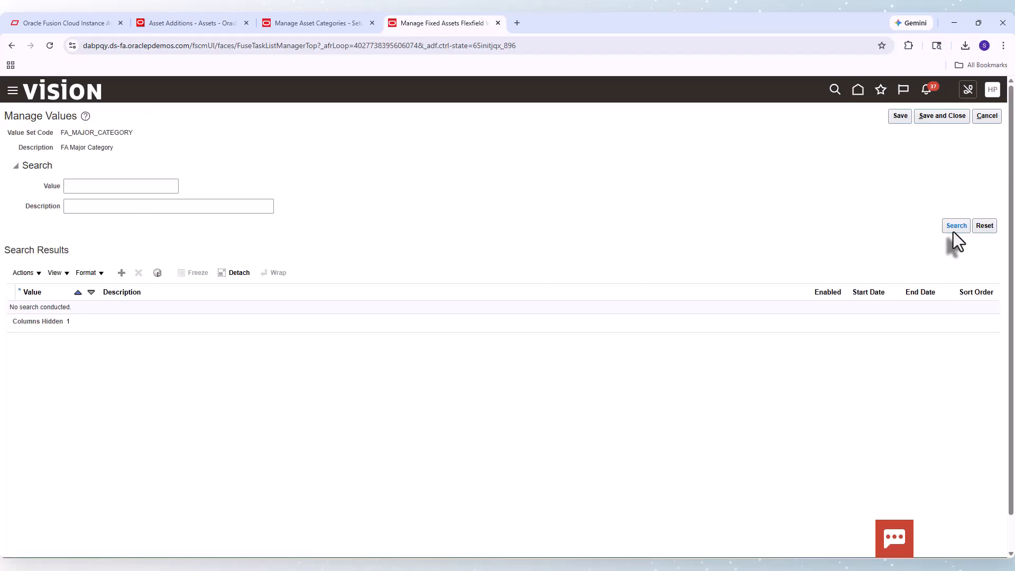
left_click(955, 228)
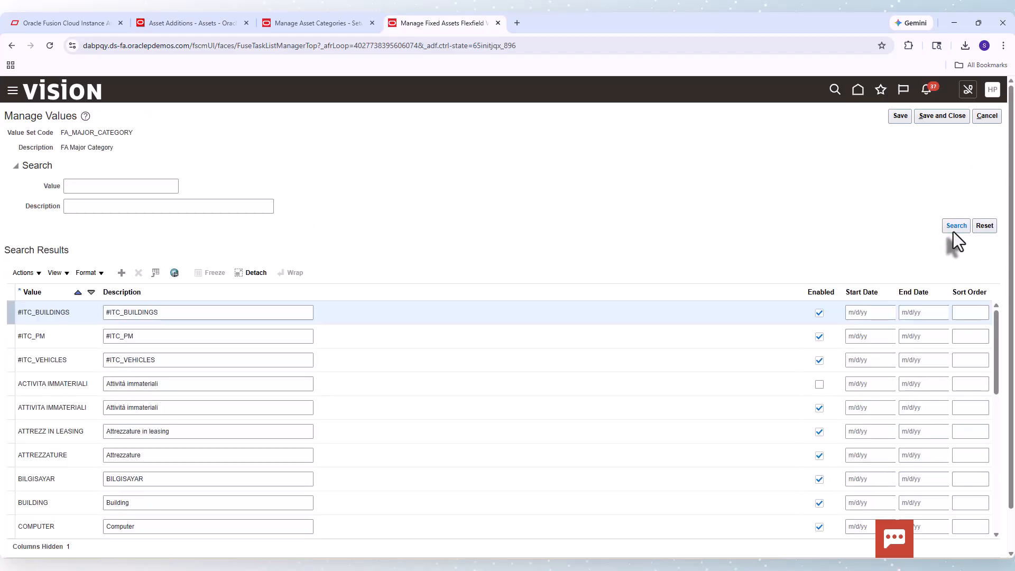
left_click(122, 274)
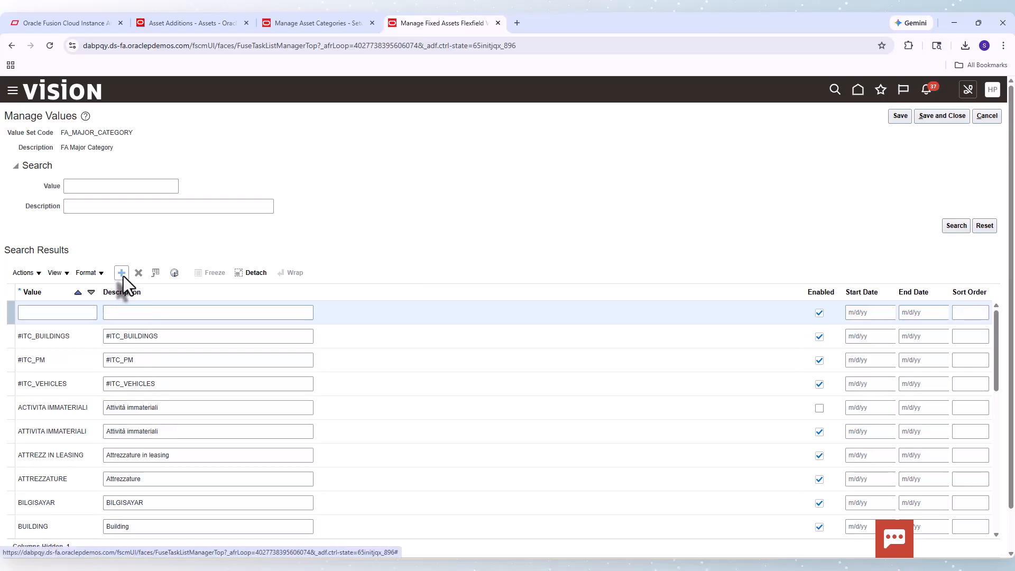
left_click(58, 313)
type("S")
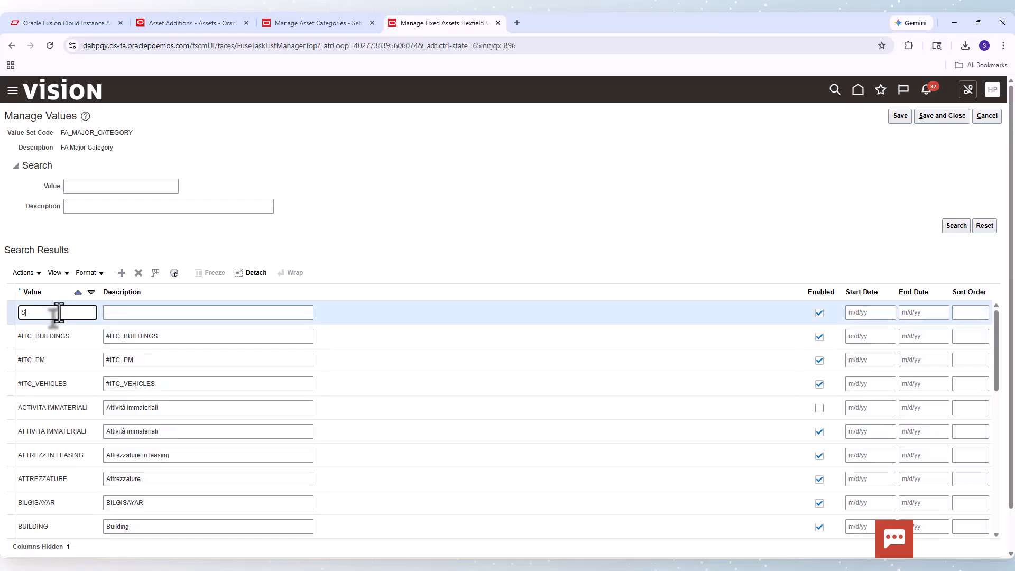
type("M")
key("Tab")
type("SM")
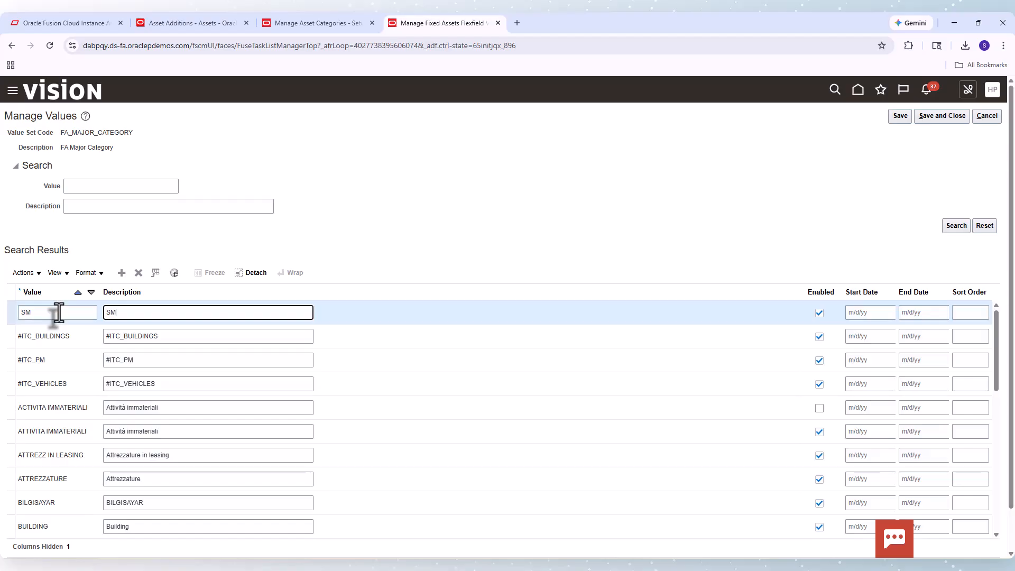
left_click(944, 116)
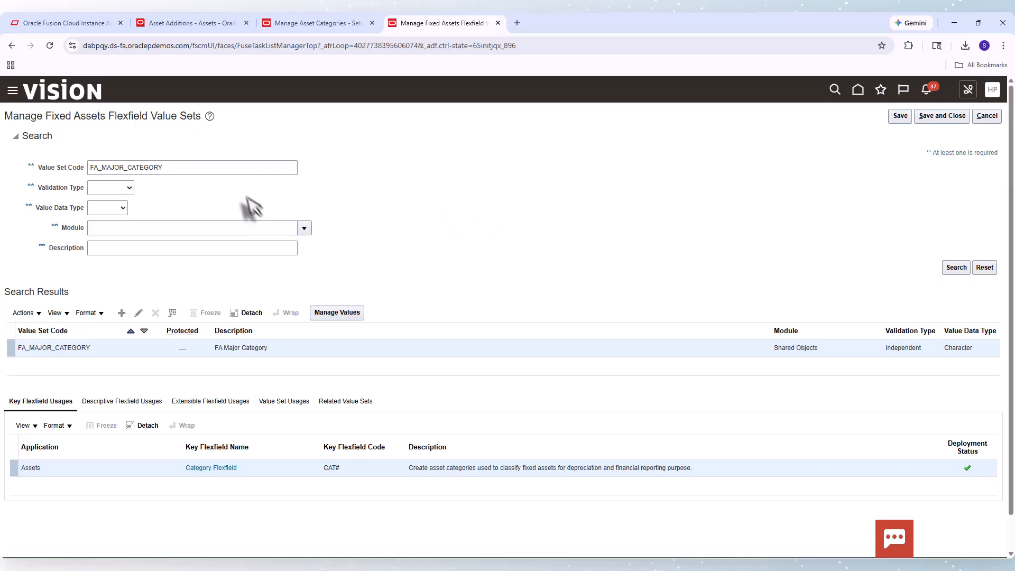
Change the value set code criterion to FA_MINOR_CATEGORY and search for that value set
left_click(234, 172)
double_click(235, 175)
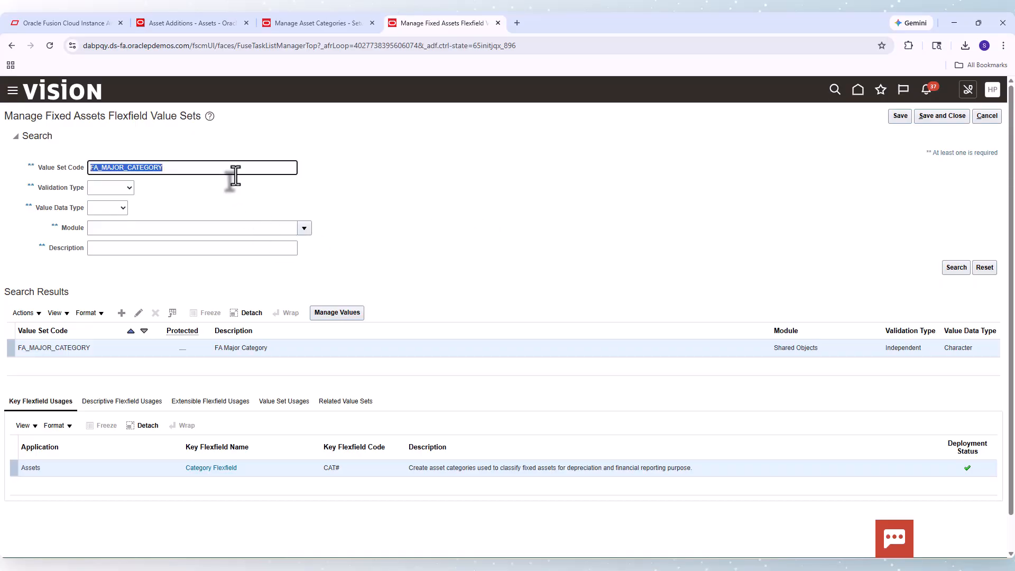
left_click(235, 174)
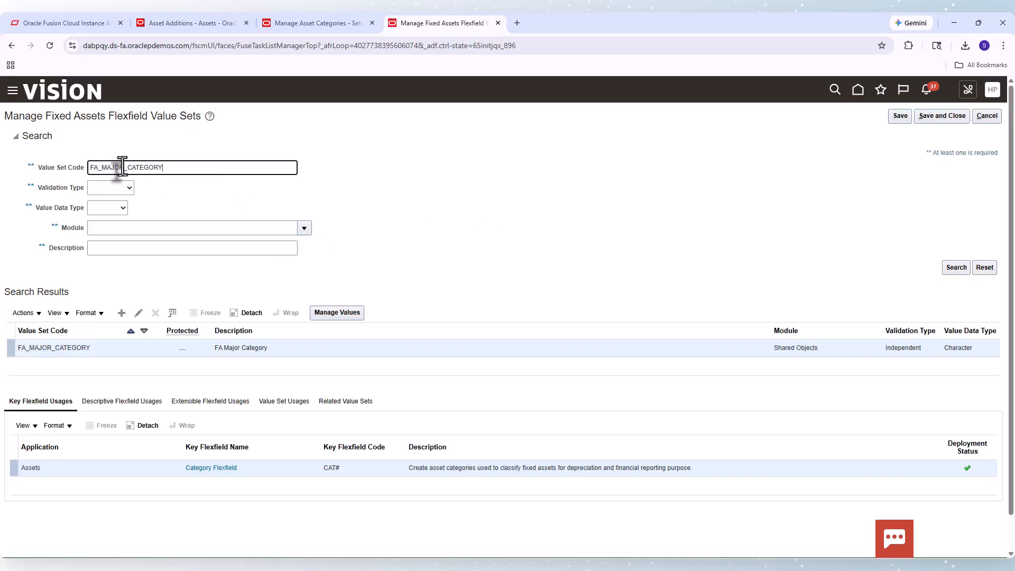
key("BackSpace")
key("BackSpace")
key("BackSpace")
key("BackSpace")
type("INOR")
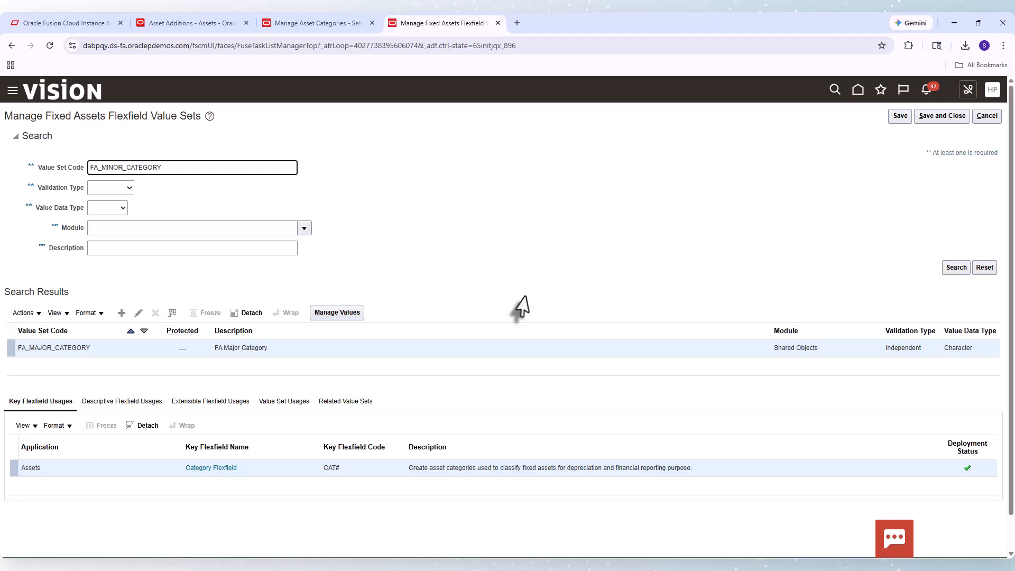
left_click(952, 267)
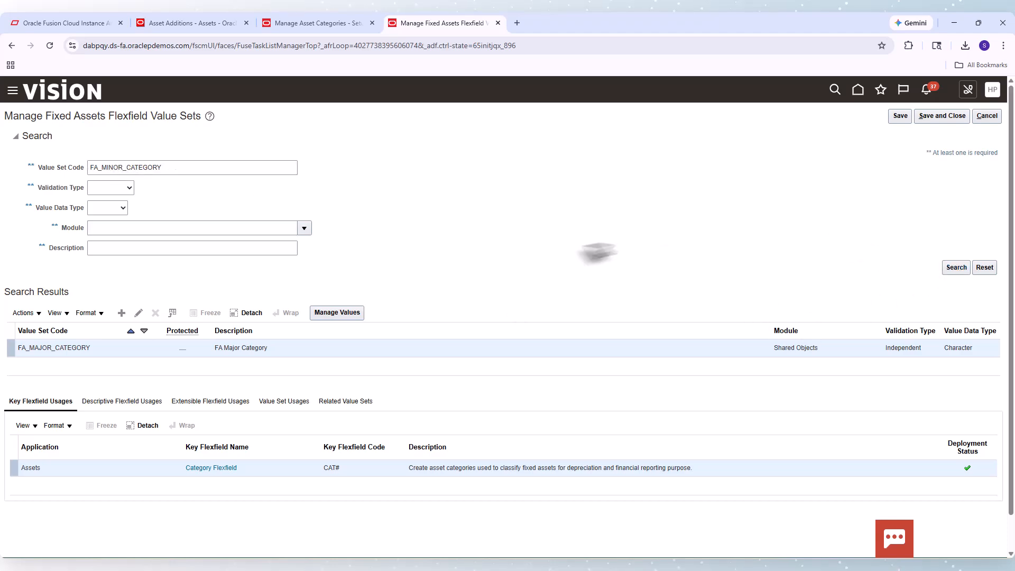
List the values of the FA_MINOR_CATEGORY value set and add a new row with value Cars and description Cars
left_click(347, 313)
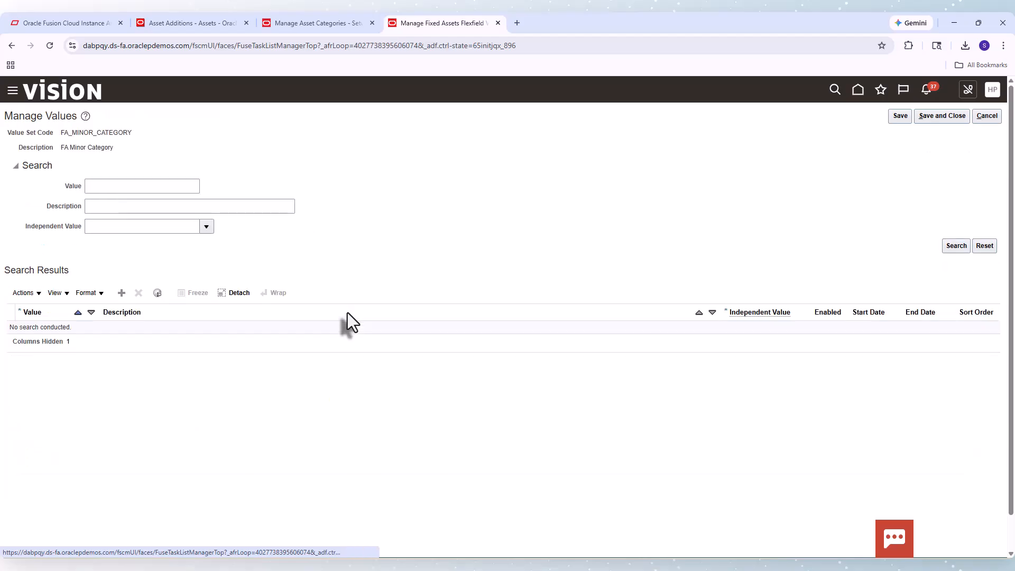
left_click(956, 247)
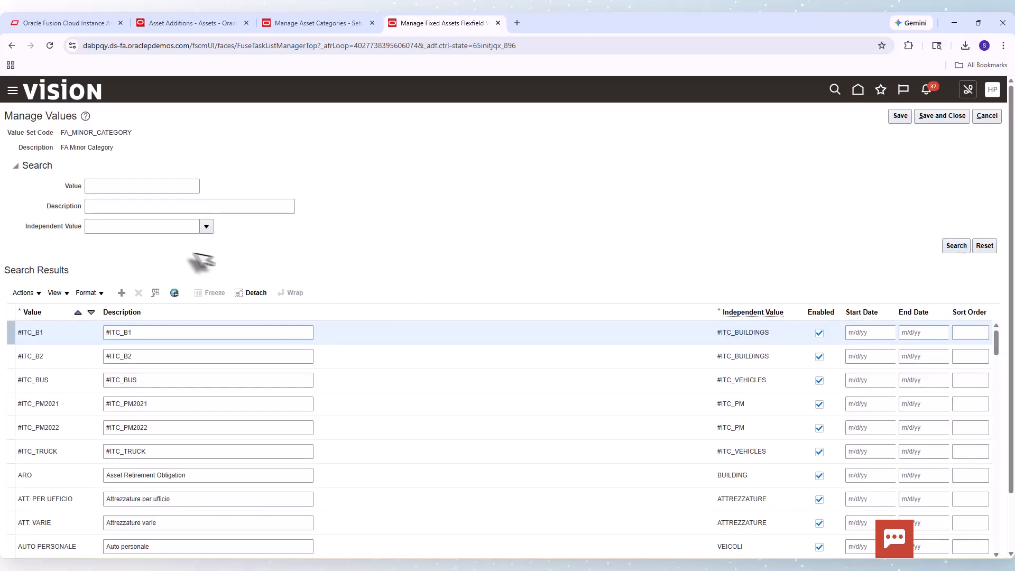
left_click(121, 293)
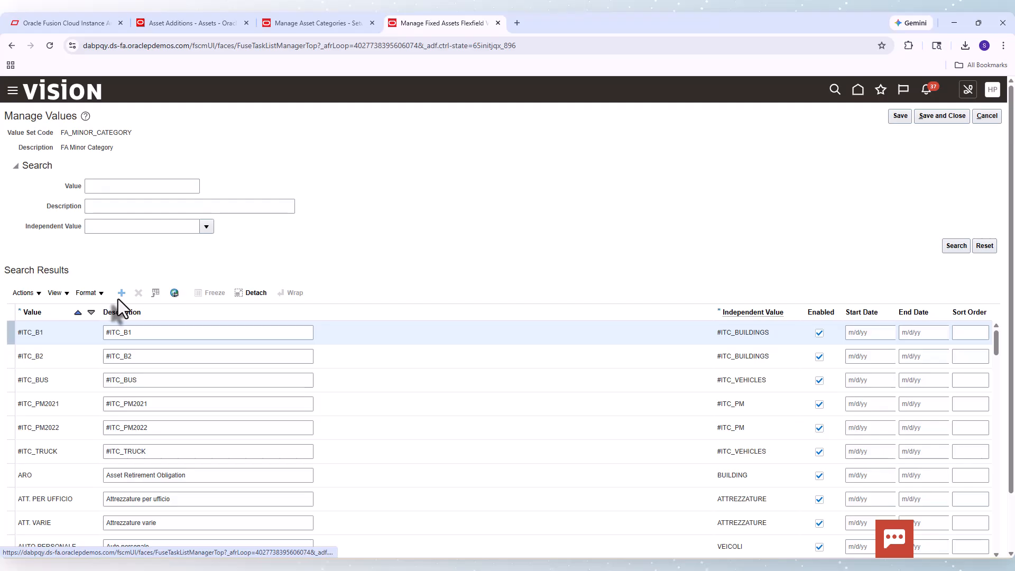
left_click(45, 334)
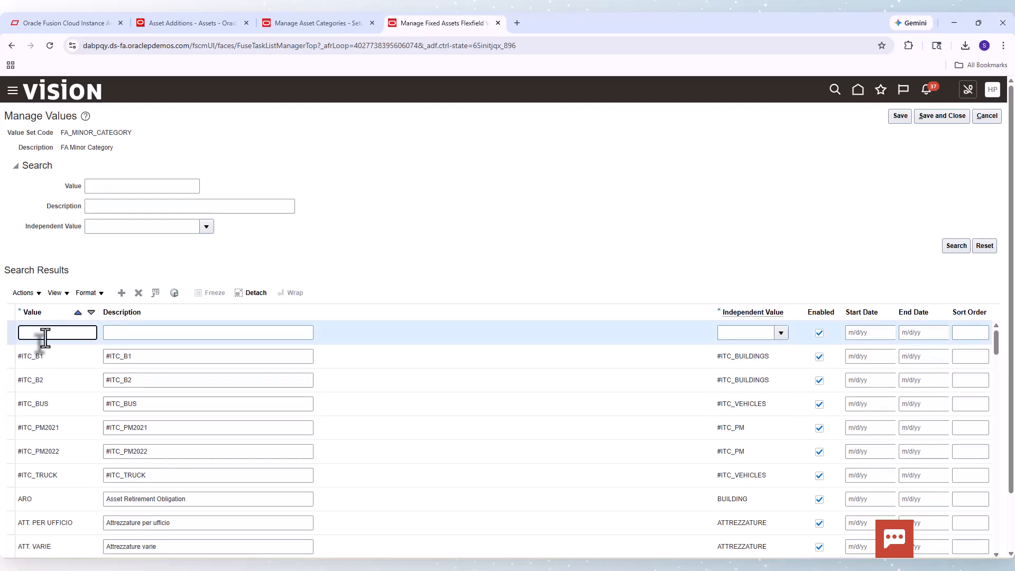
type("Car")
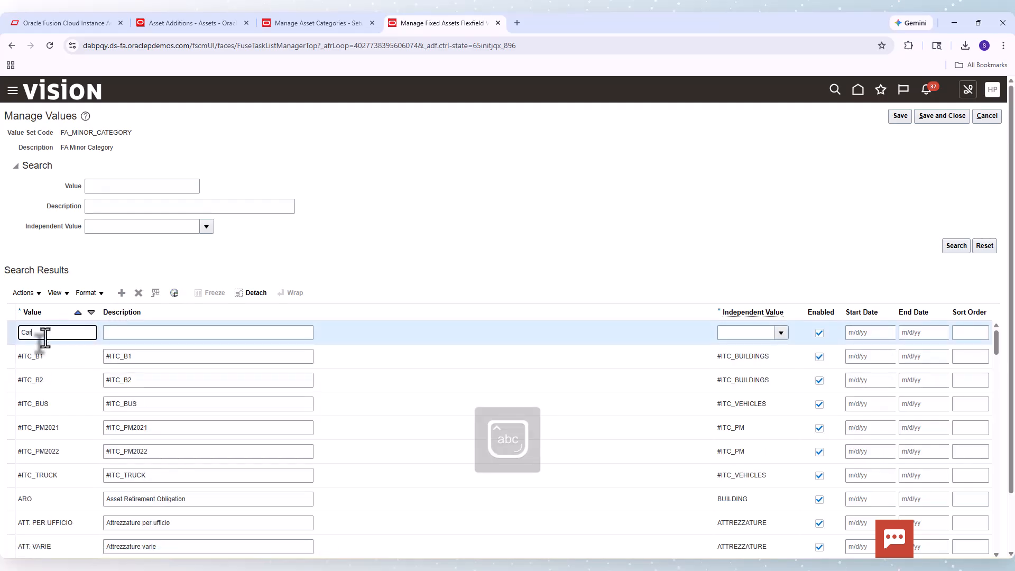
type("s")
key("Tab")
type("Cars")
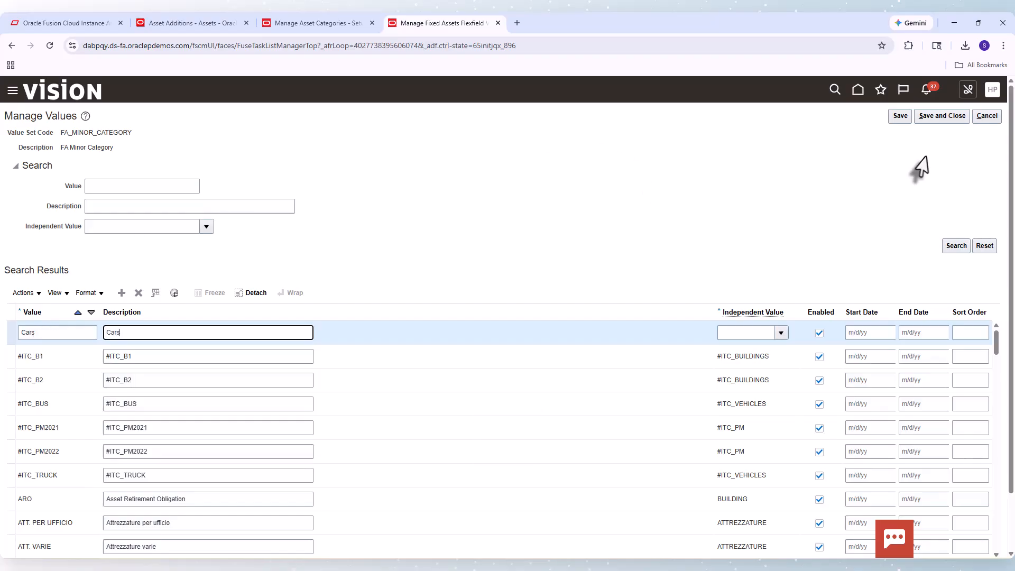
Change the new minor category value to uppercase CARS, fill in its independent value, and save and close both the values and the value sets
left_click(947, 117)
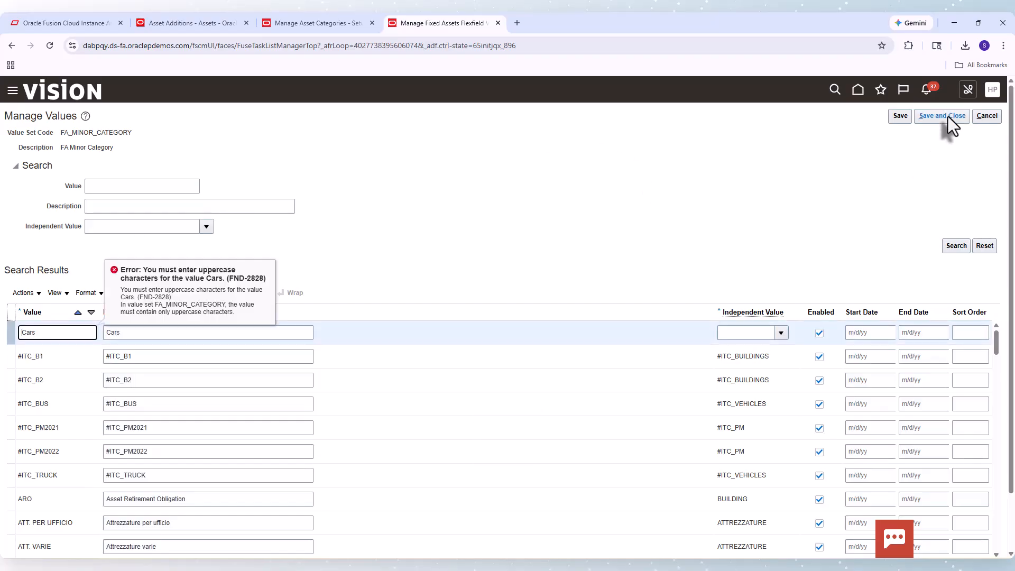
left_click(617, 219)
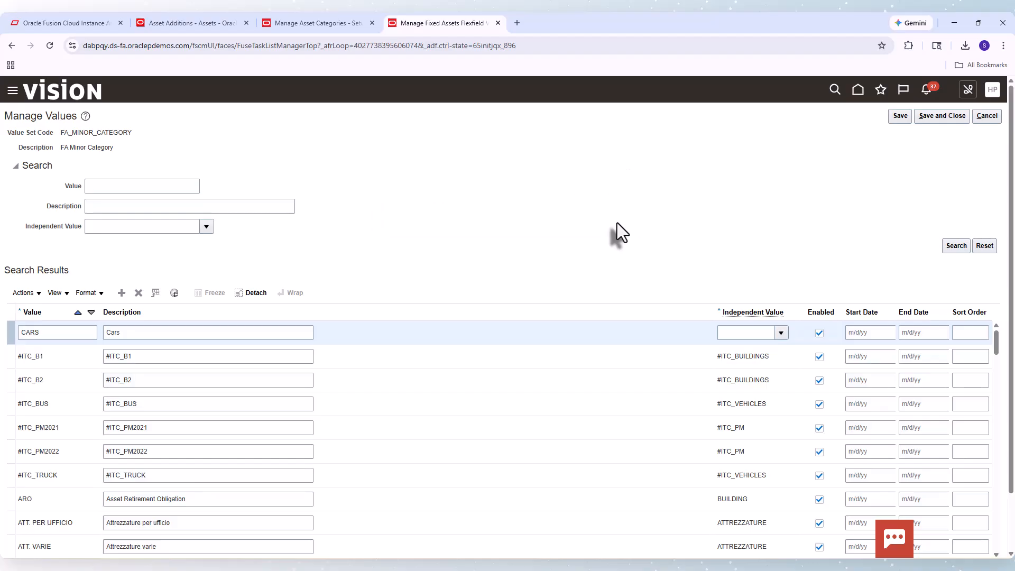
left_click(750, 333)
left_click(949, 116)
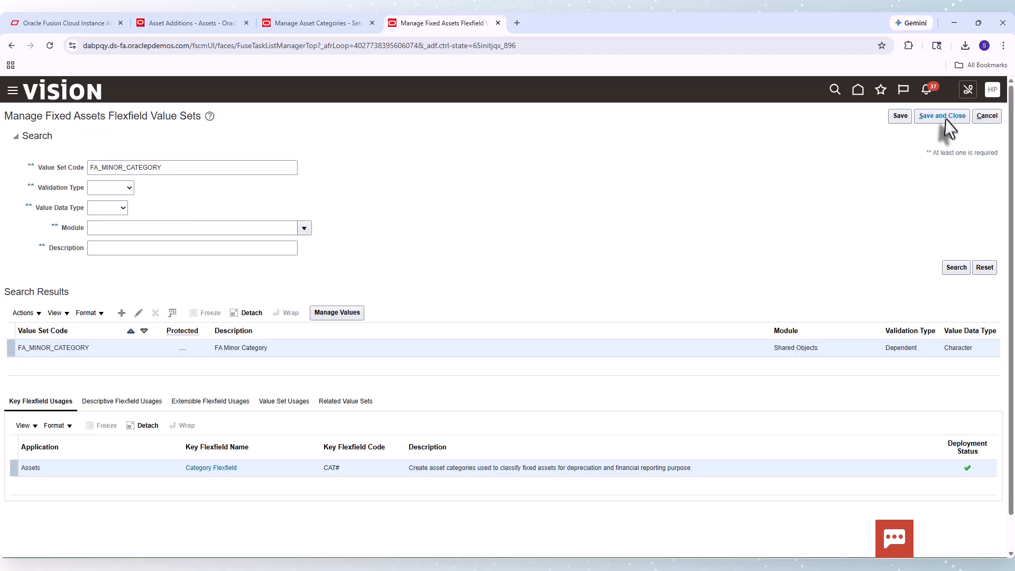
left_click(946, 117)
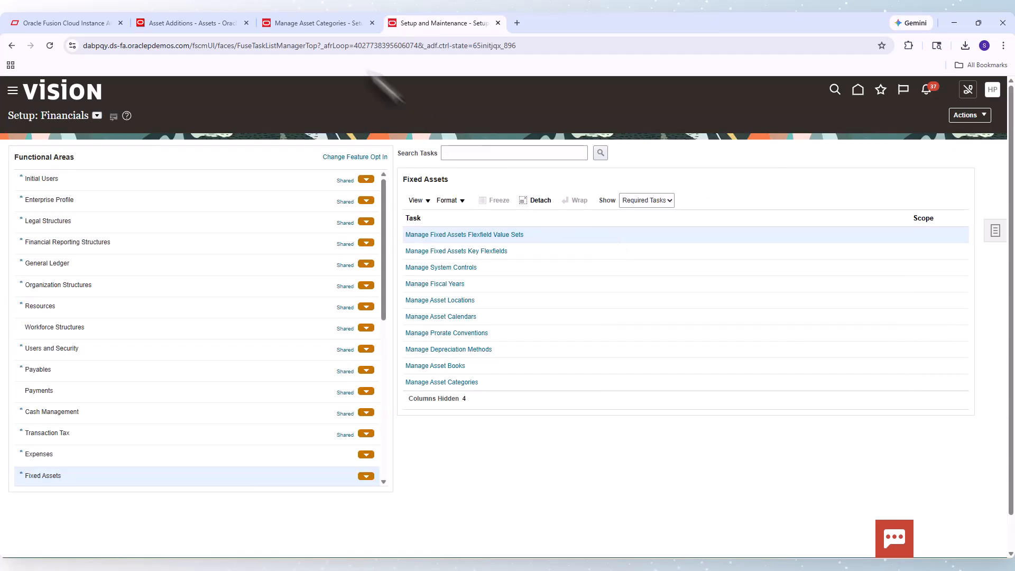
Return to the Create Category page, search the major category values for SM and select SM
left_click(333, 22)
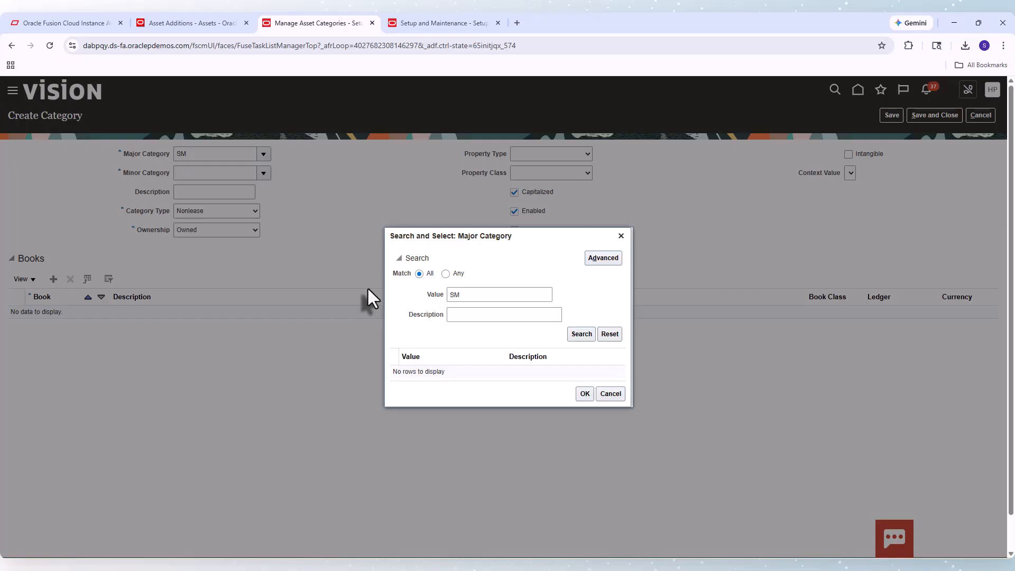
left_click(582, 335)
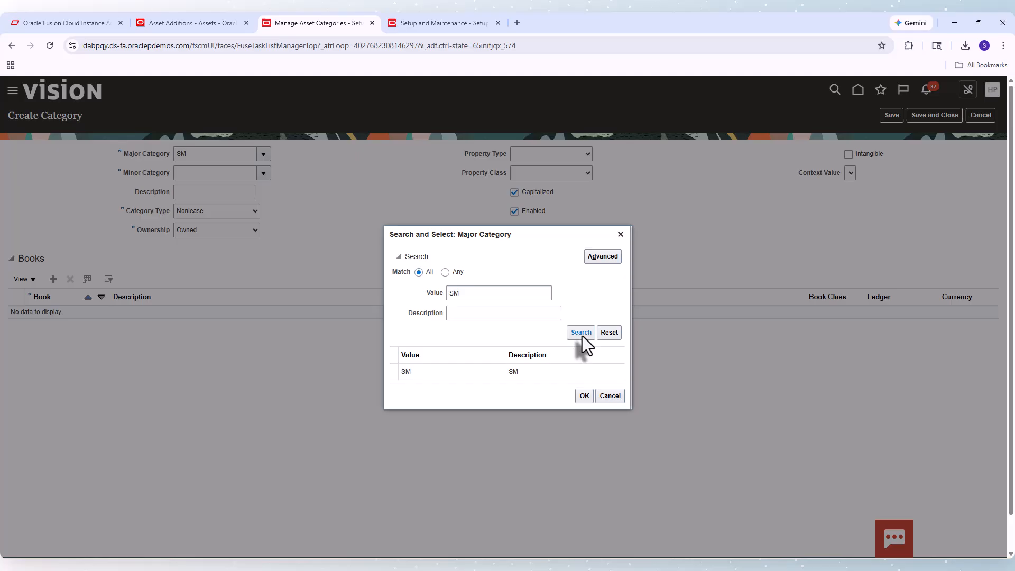
left_click(480, 374)
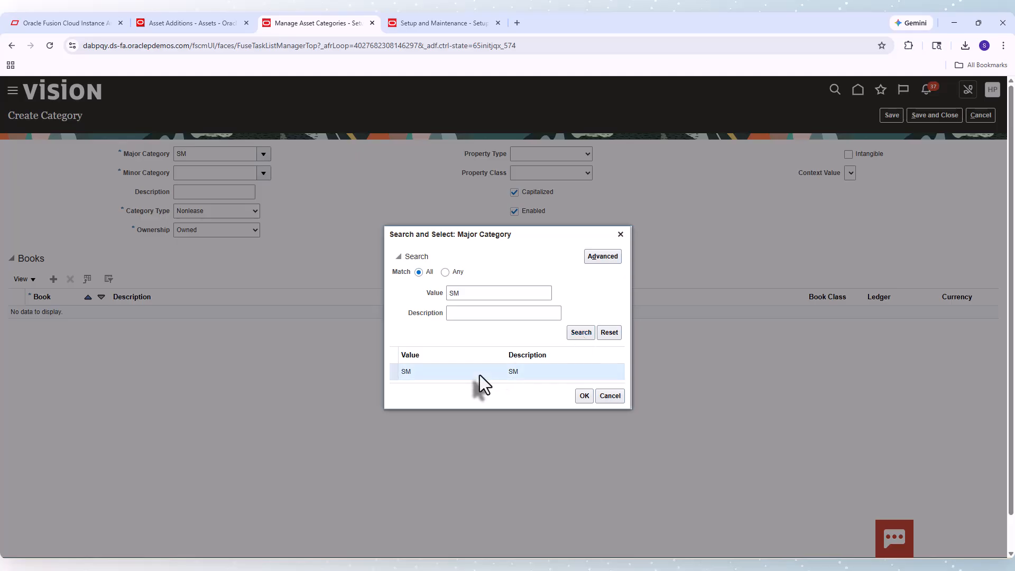
left_click(584, 395)
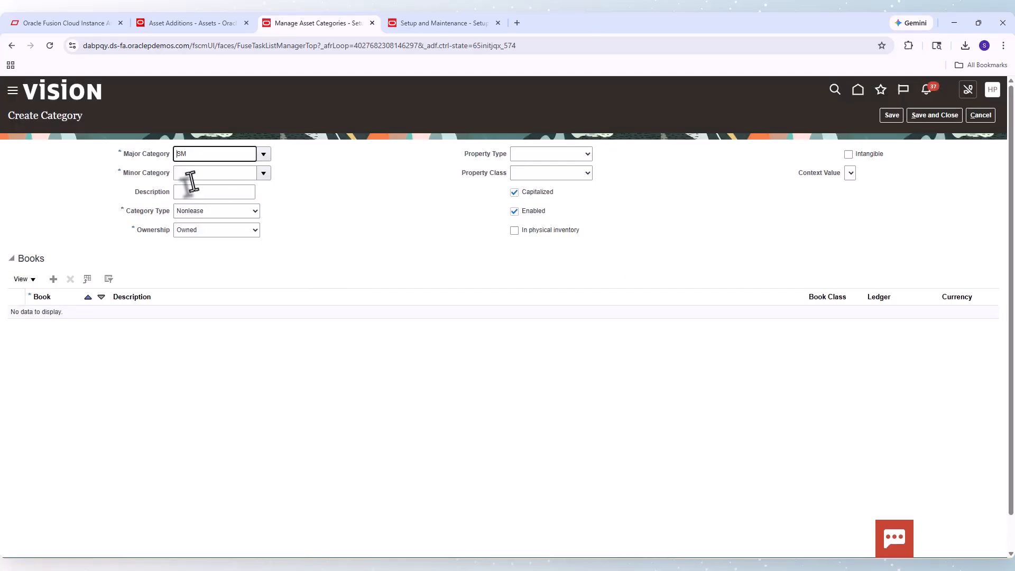
Set the minor category to CARS, the description to SM-CARS and the category type to Nonlease, and save the category
left_click(191, 175)
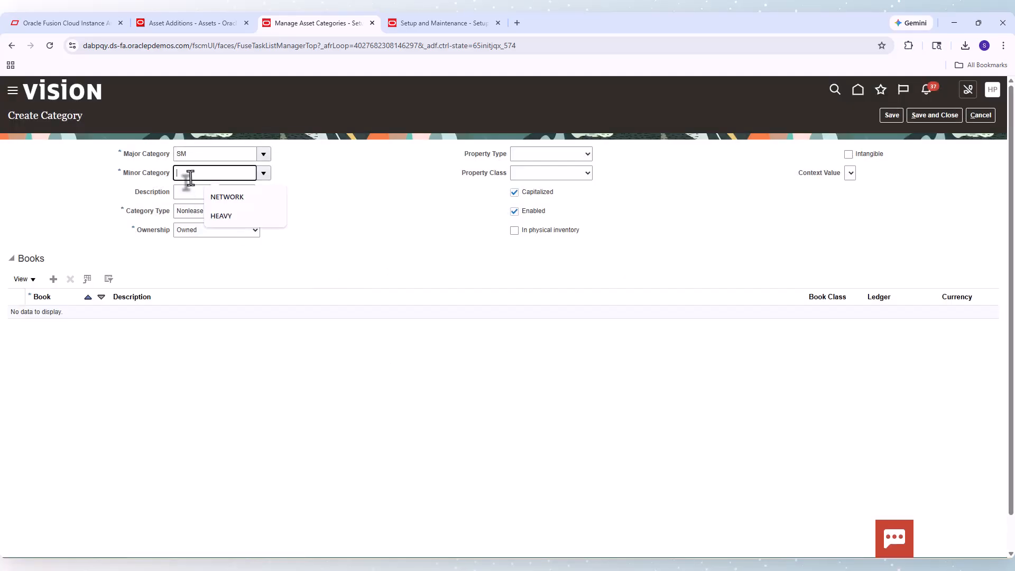
type("CA")
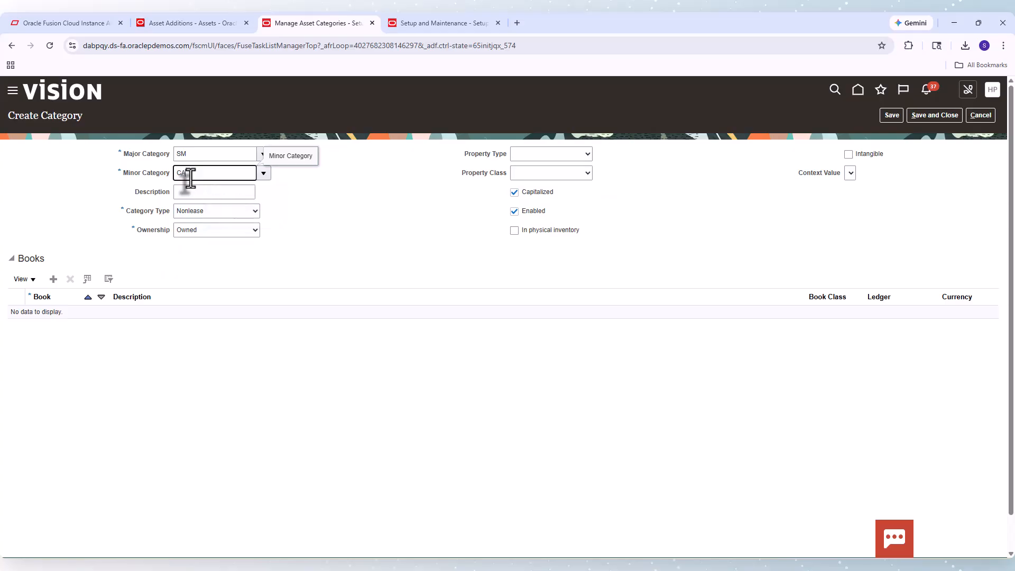
type("RS")
left_click(228, 194)
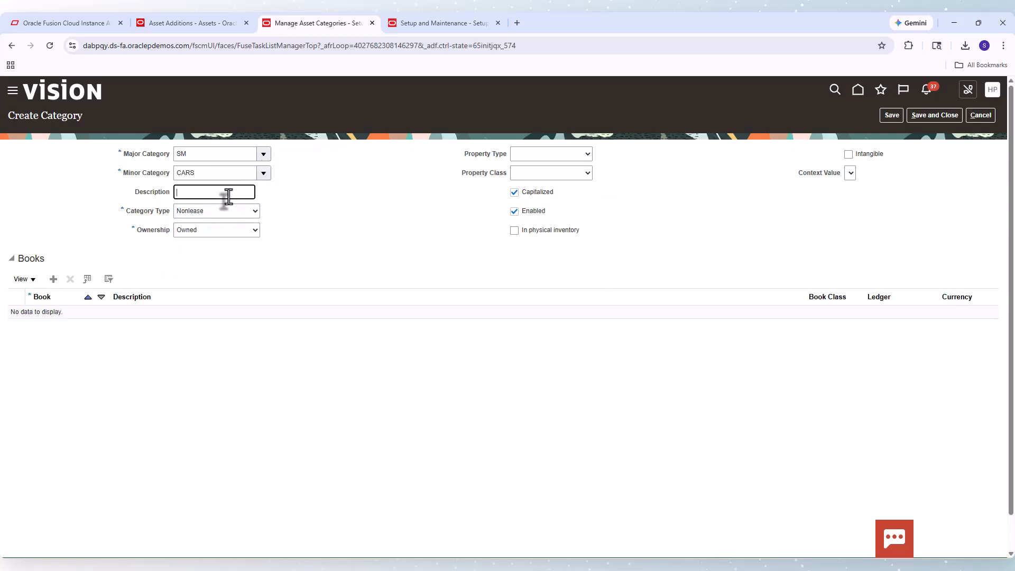
type("SM-CARS")
left_click(233, 212)
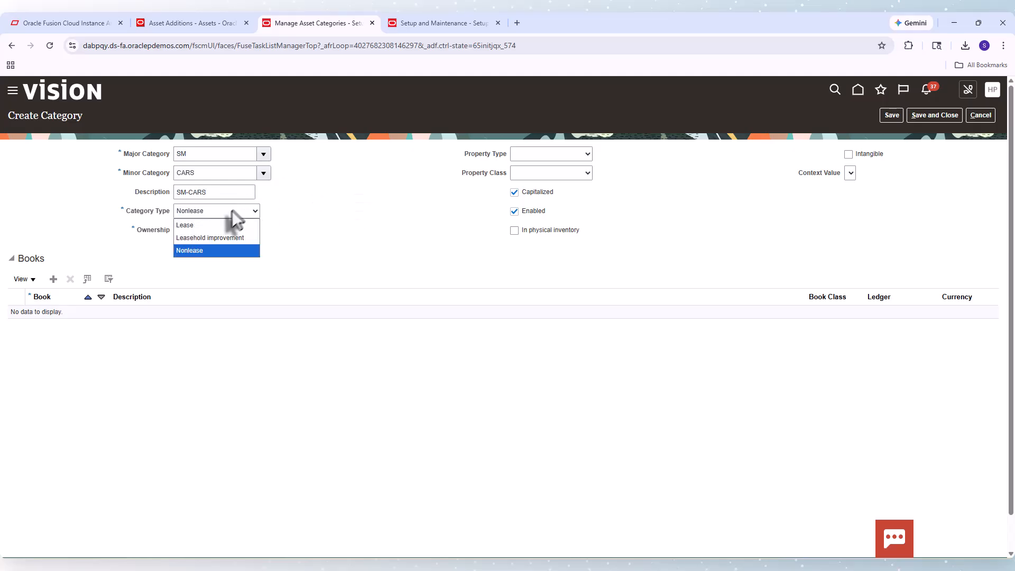
left_click(207, 251)
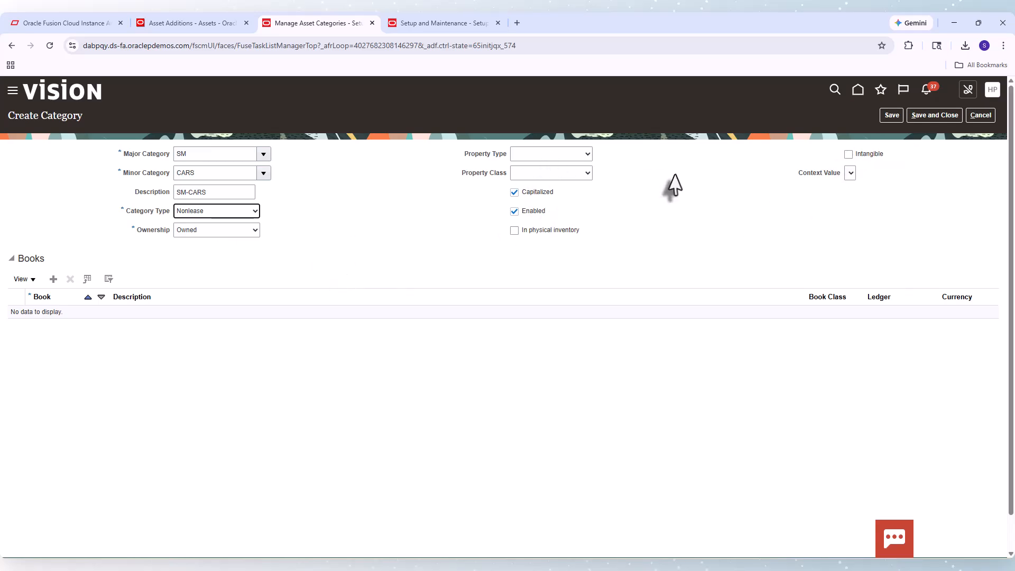
left_click(892, 115)
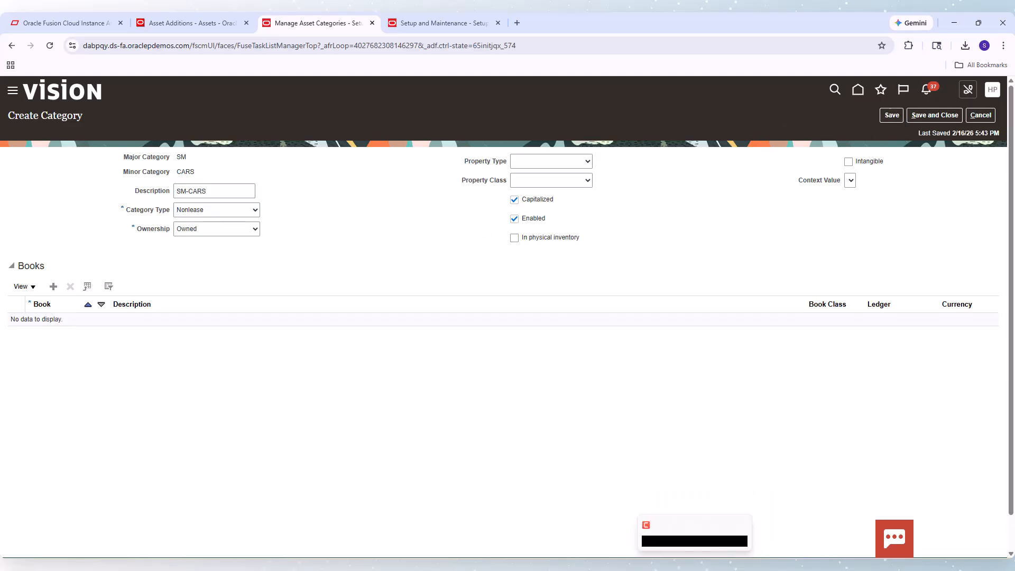
Switch to the PowerPoint activity slide and enter Done as the status of step 1, Create Asset Category
left_click(626, 568)
left_click(628, 264)
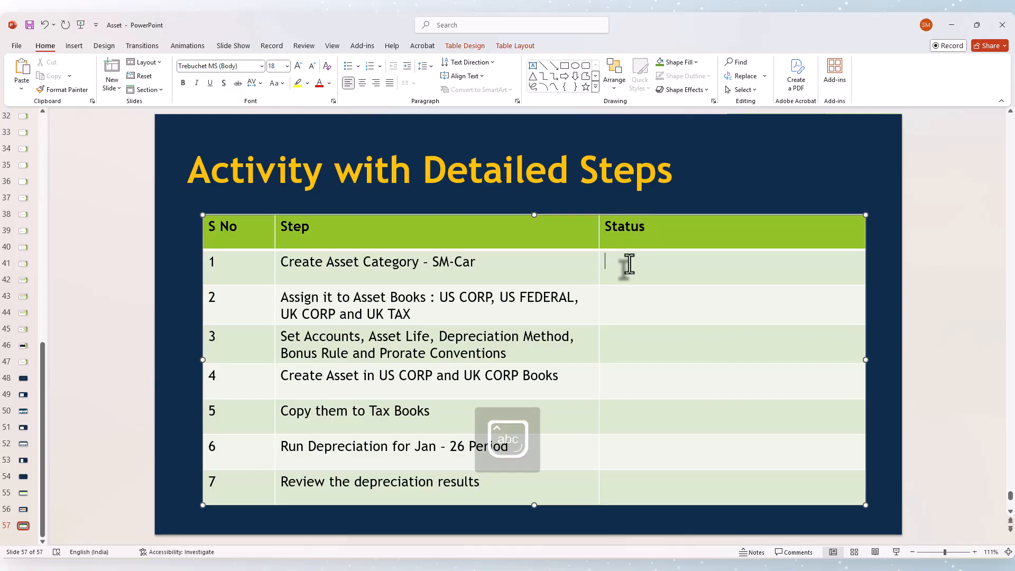
type("Doe")
type("e")
left_click(648, 301)
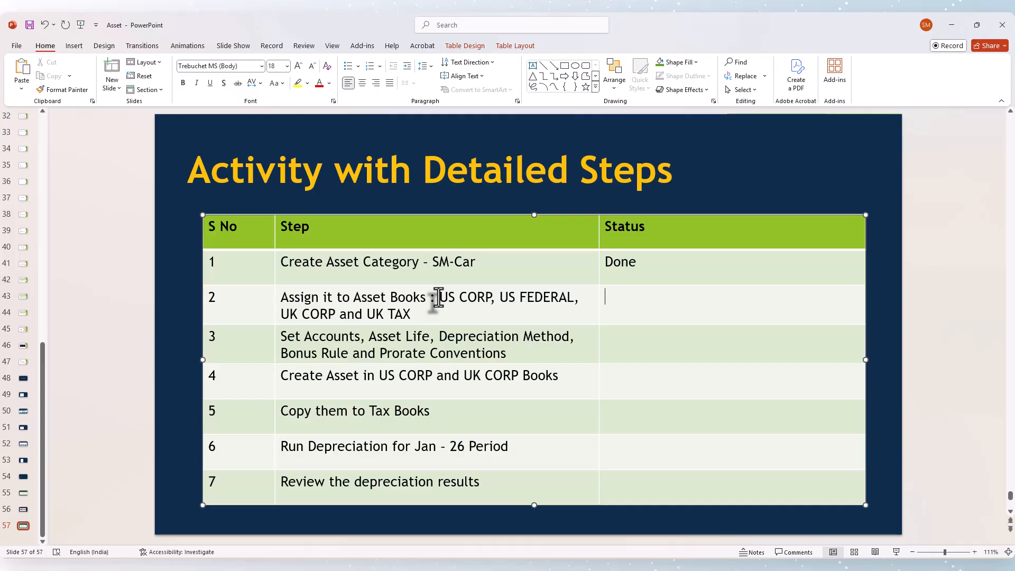
left_click_drag(438, 298, 483, 296)
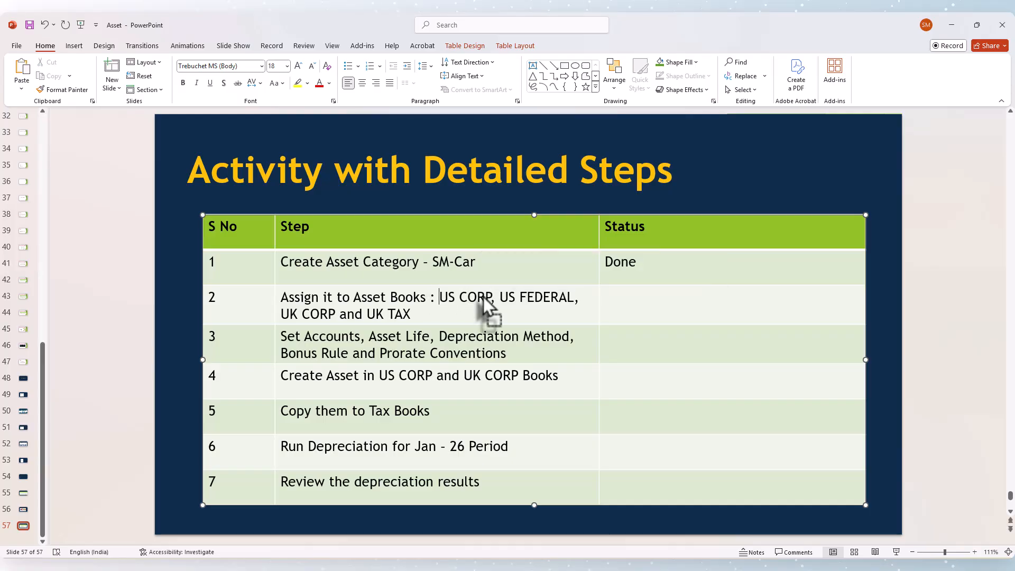
Switch back to the Create Category page in the browser and add the US CORP book to the SM-CARS category
key("alt+Tab")
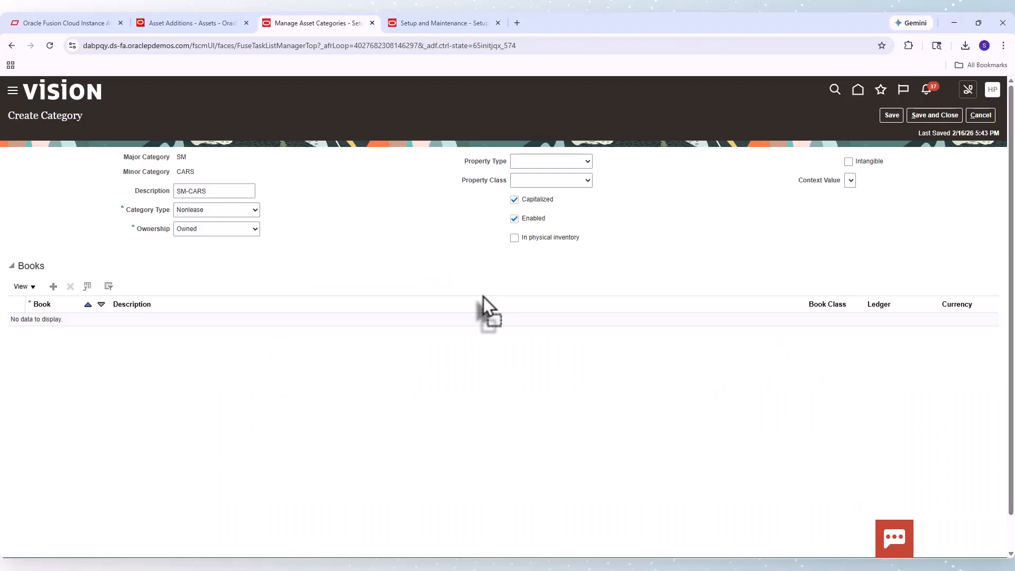
left_click(53, 287)
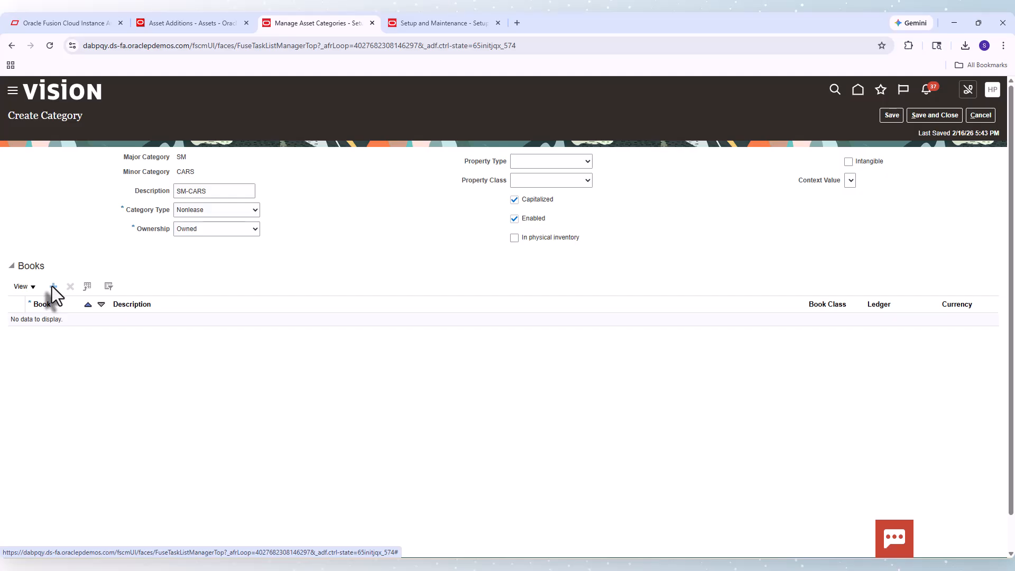
left_click(52, 328)
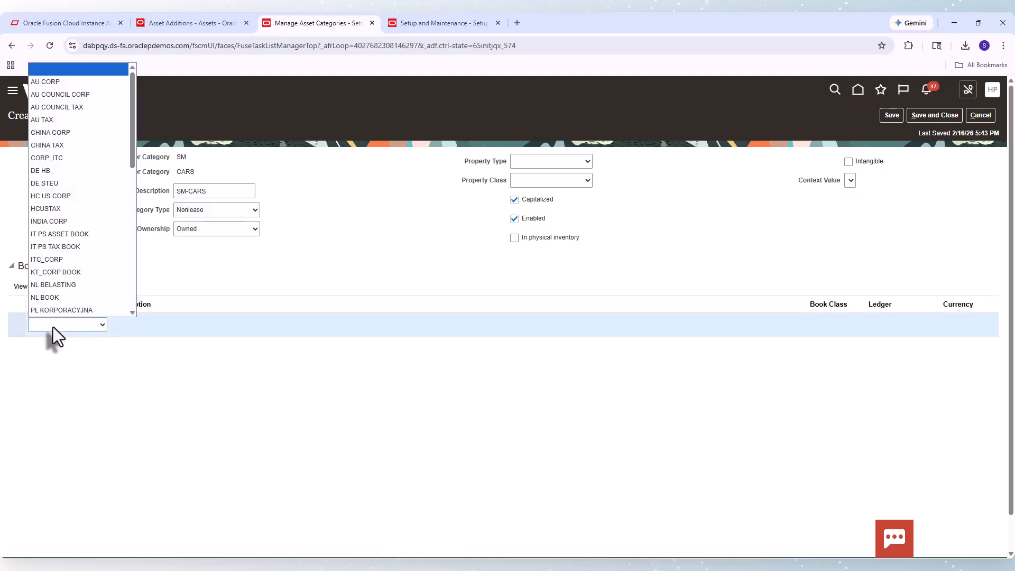
type("US CORP")
key("Return")
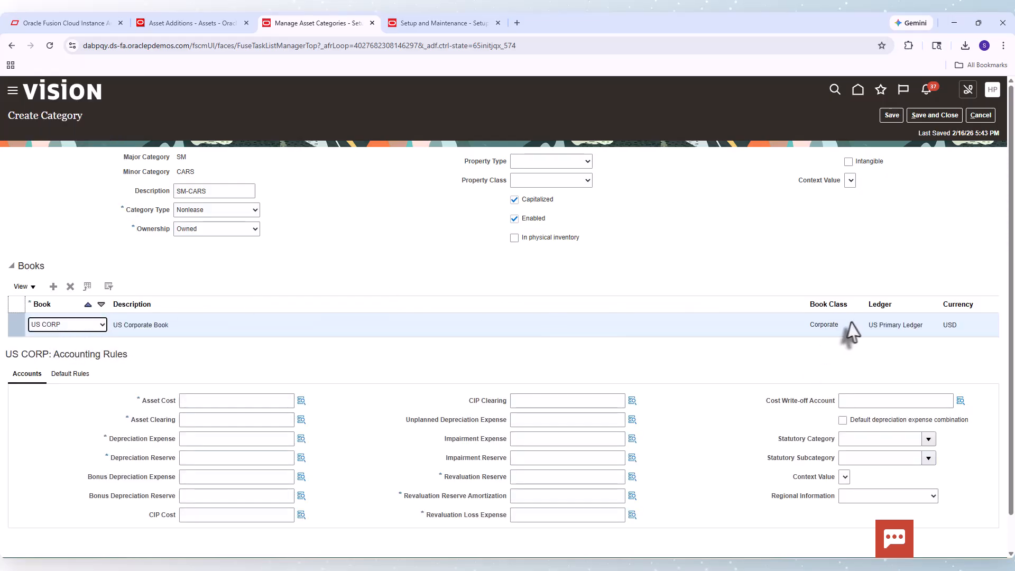
left_click_drag(1010, 206, 1014, 283)
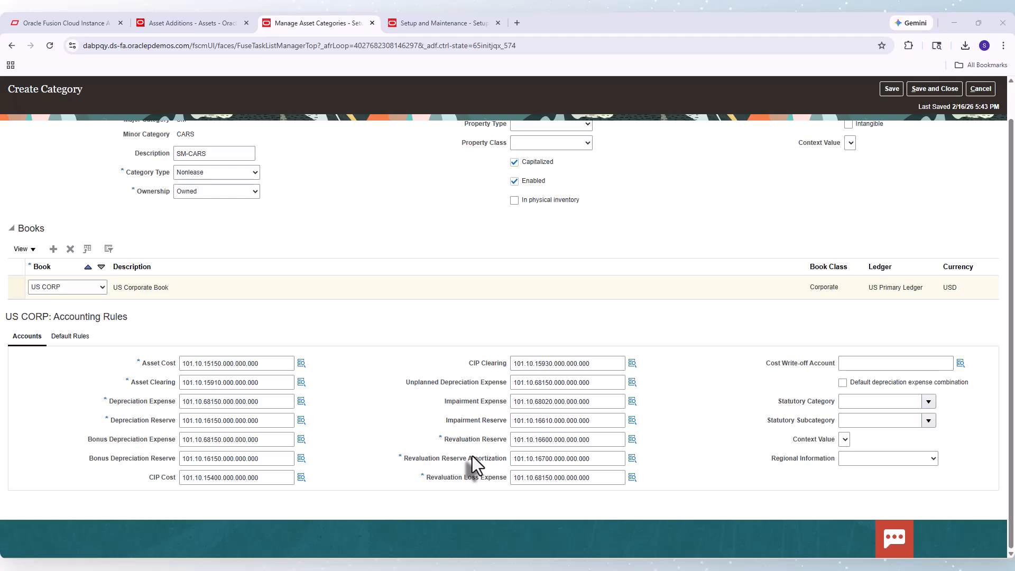
Add a default rule to the US CORP book's accounting rules and look over its depreciation and low value asset fields
left_click(80, 341)
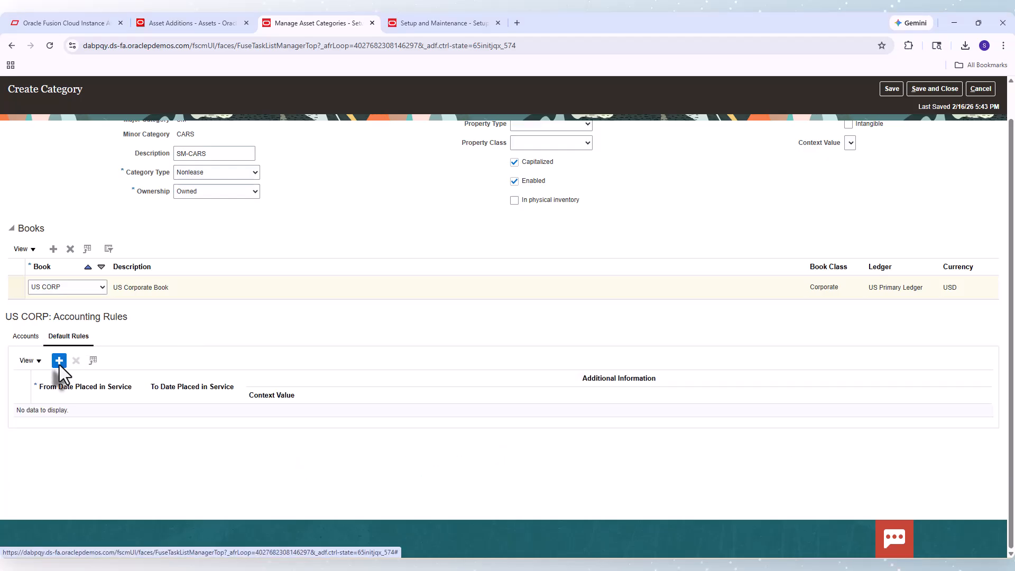
left_click(59, 361)
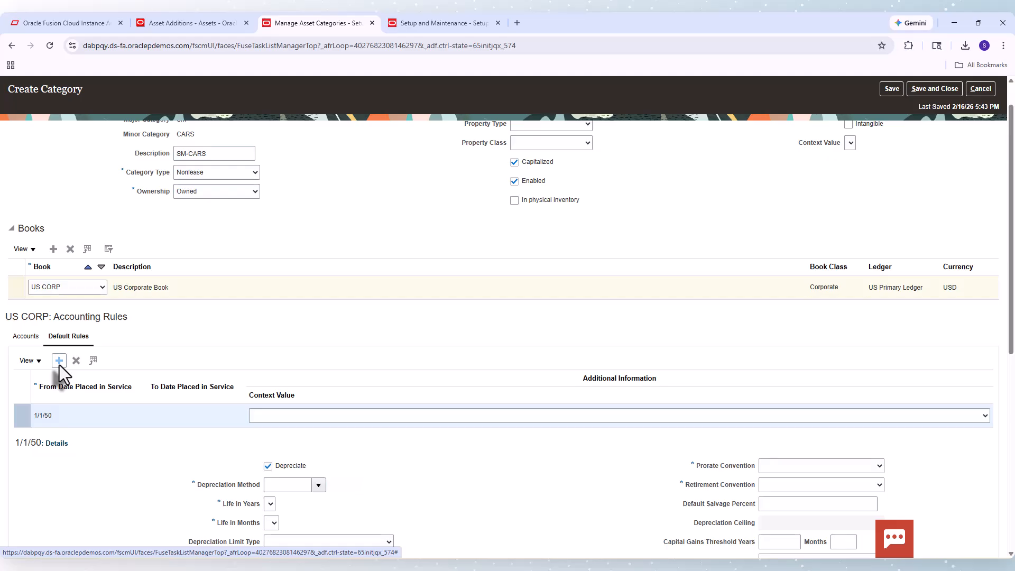
left_click_drag(1009, 291, 1010, 360)
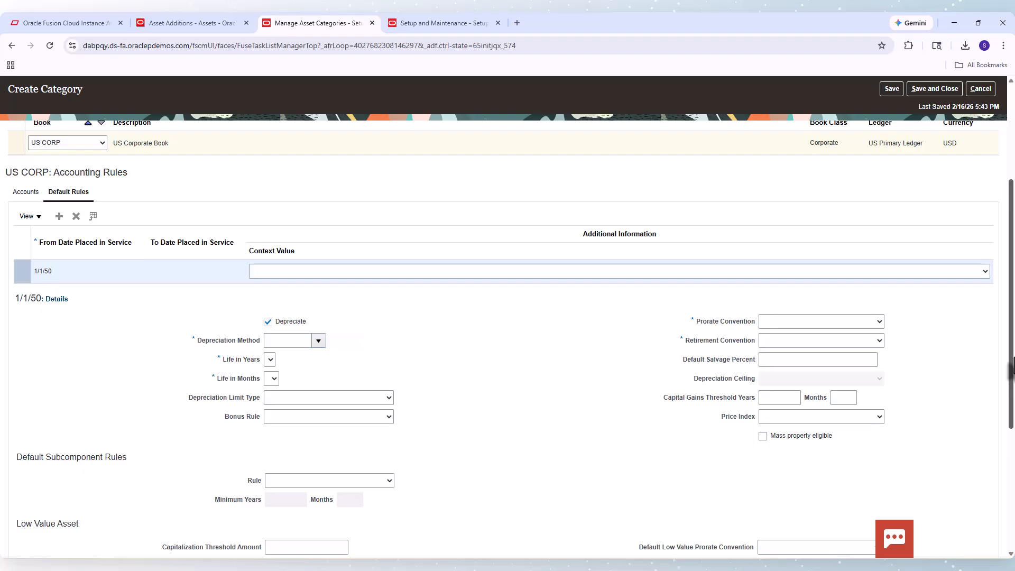
left_click_drag(1011, 367, 1011, 259)
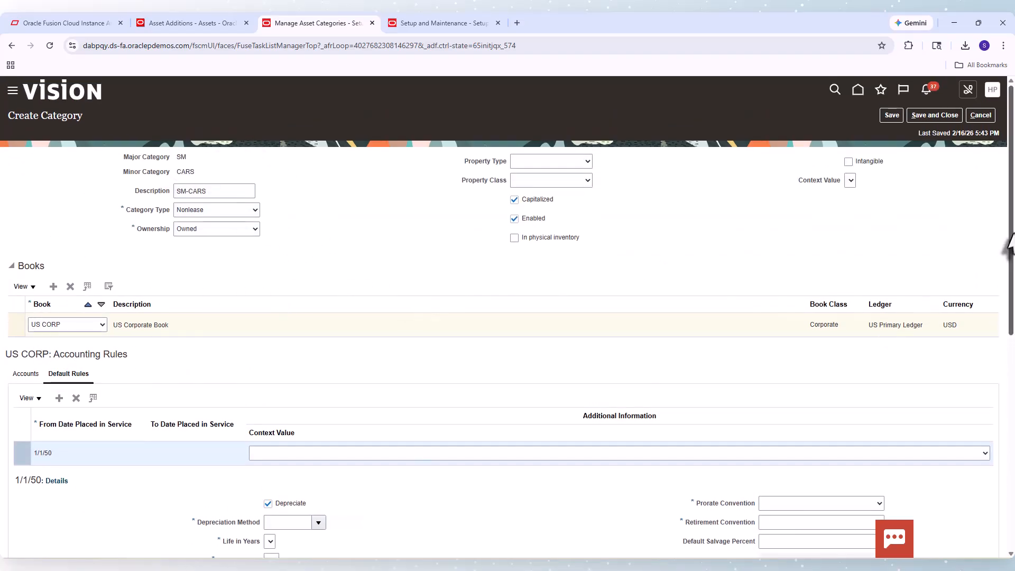
left_click_drag(1011, 244, 1012, 365)
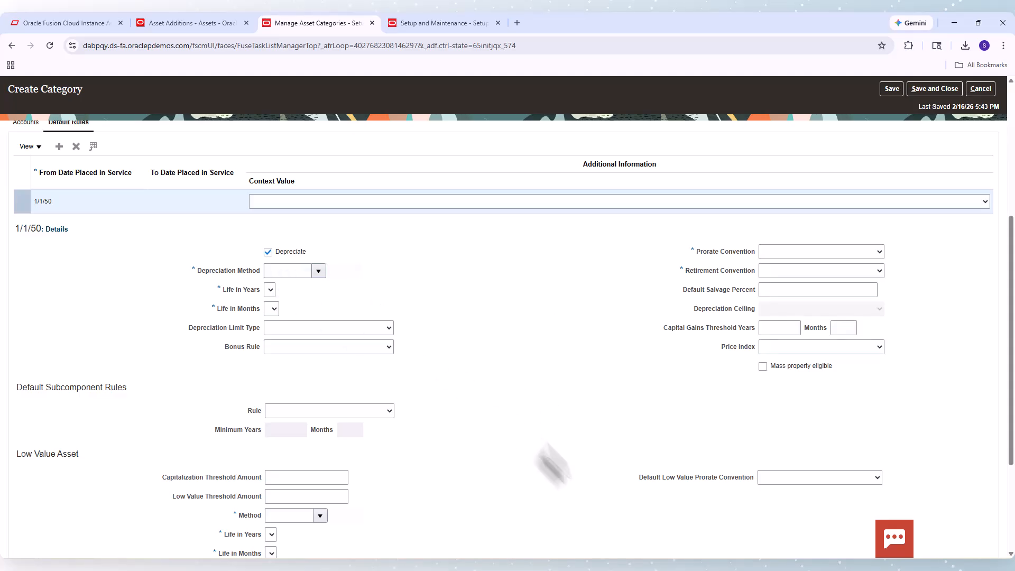
Switch to PowerPoint to read the US CORP life and depreciation requirements on the Activity slide, and return to the Create Category page
mouse_move(707, 569)
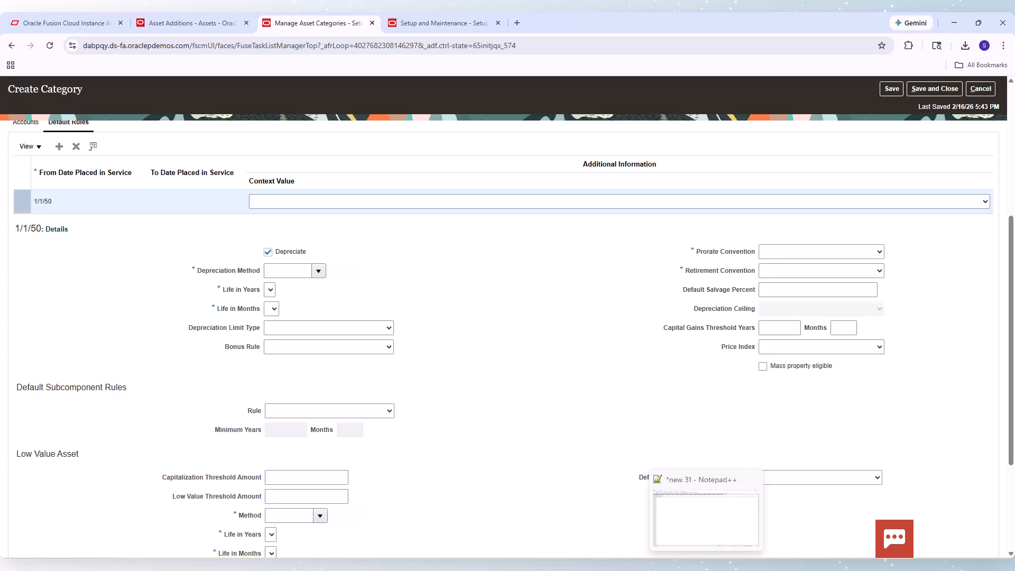
left_click(611, 569)
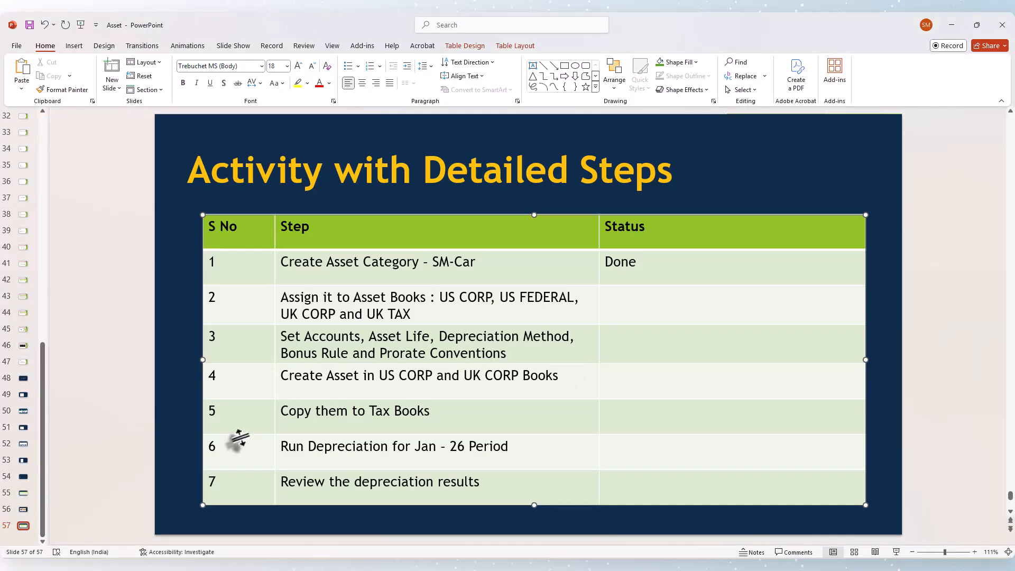
left_click(22, 493)
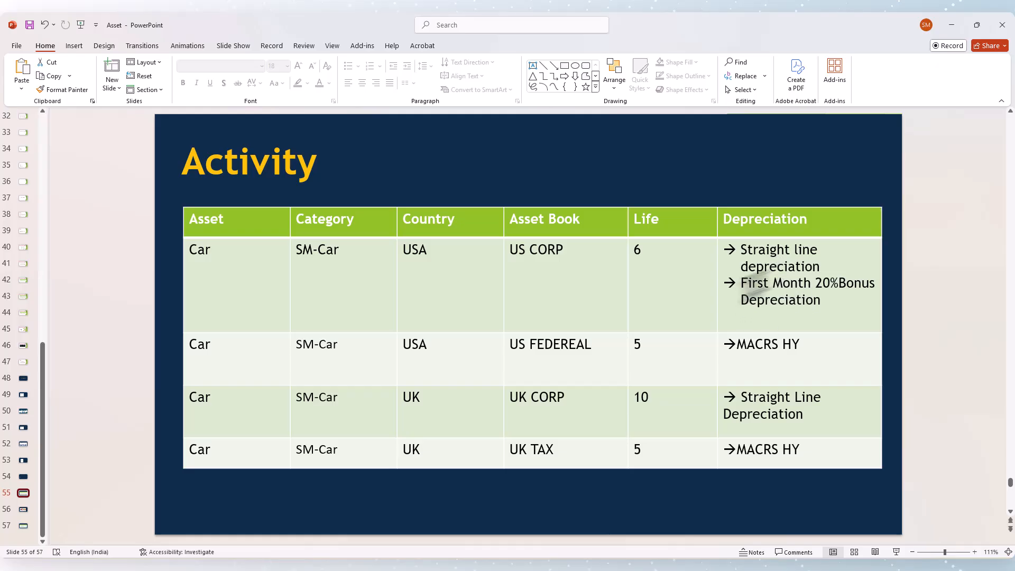
key("alt+Tab")
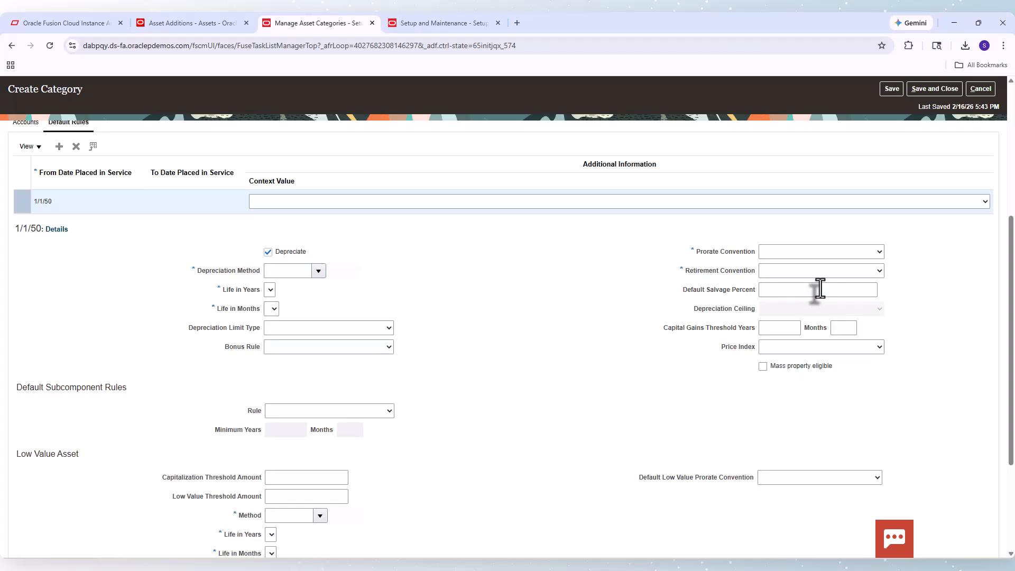
Search depreciation methods by a name starting with S and select STL as the US CORP default rule's depreciation method
left_click(314, 272)
left_click(282, 447)
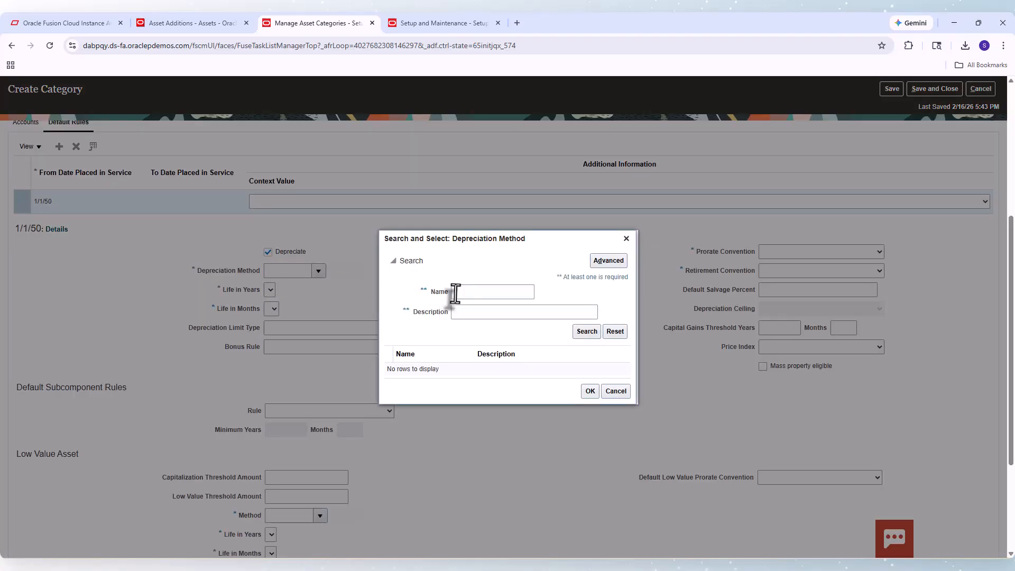
left_click(455, 294)
type("S")
key("Return")
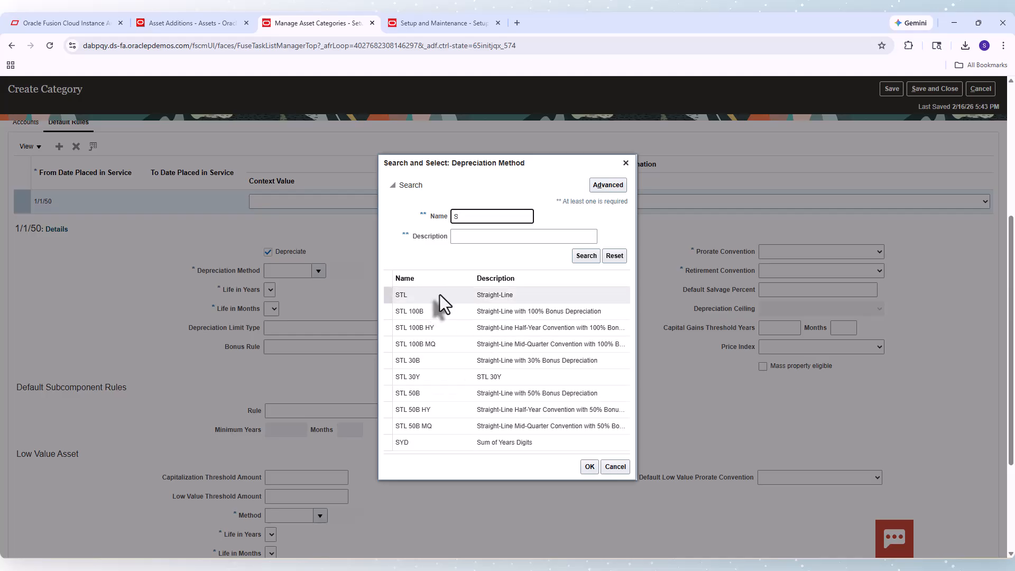
left_click(440, 294)
left_click(587, 464)
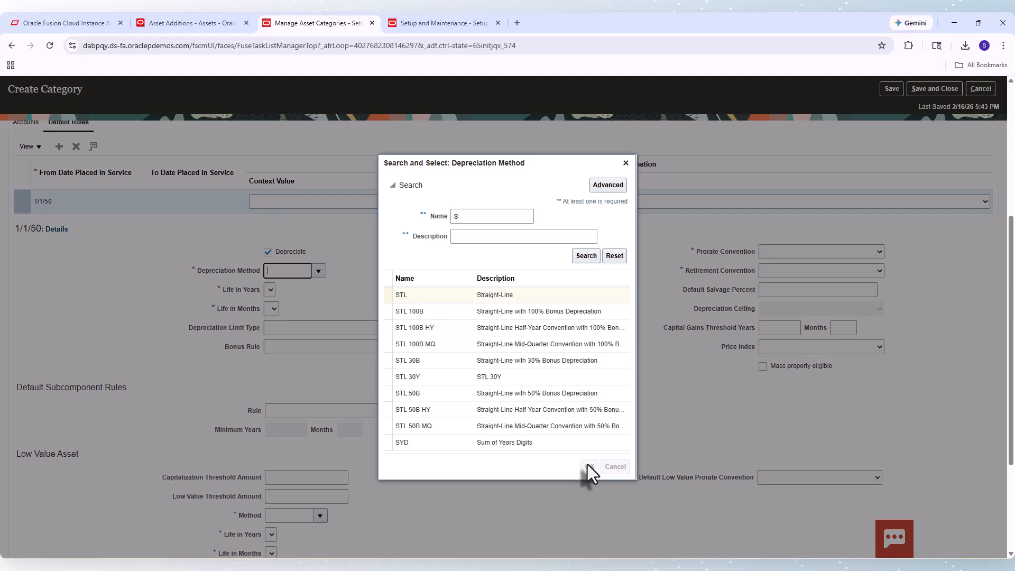
Check the US CORP life on the PowerPoint Activity slide and set the default rule's life to 6 years and 0 months in the browser
key("alt+Tab")
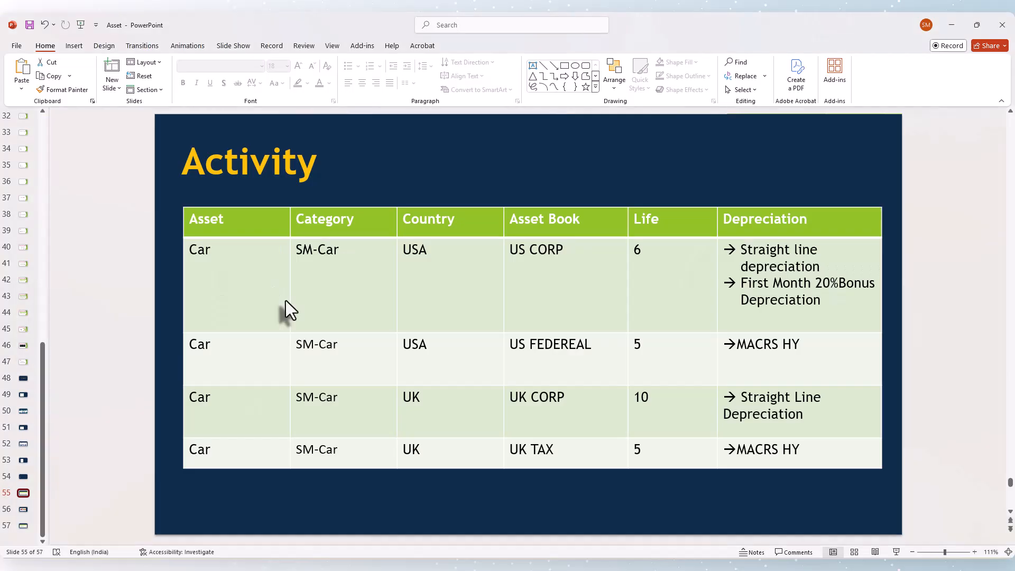
key("alt+Tab")
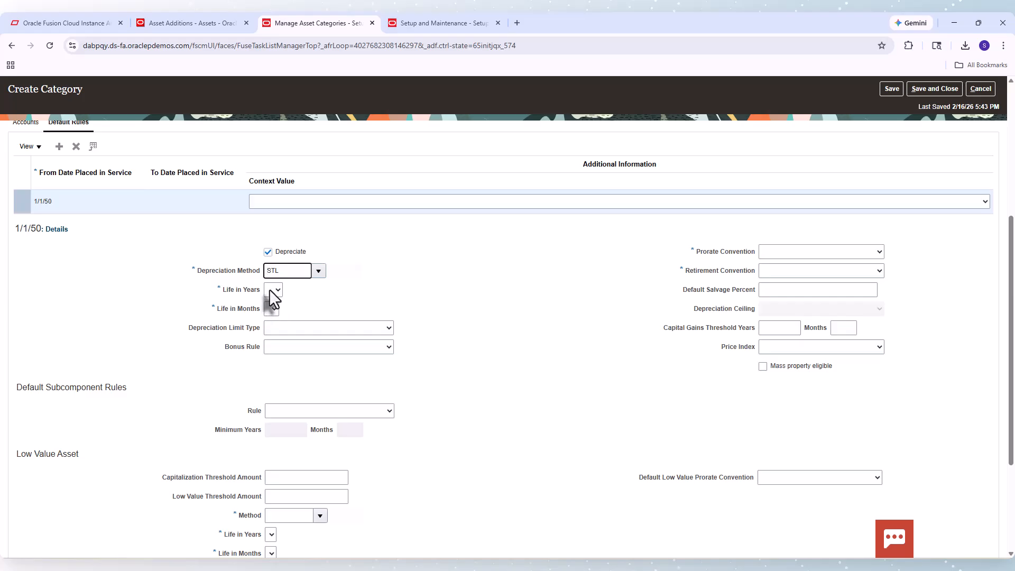
left_click(271, 290)
left_click(270, 376)
left_click(269, 335)
Set both the prorate convention and the retirement convention of the US CORP default rule to CAL MONTH
left_click(820, 252)
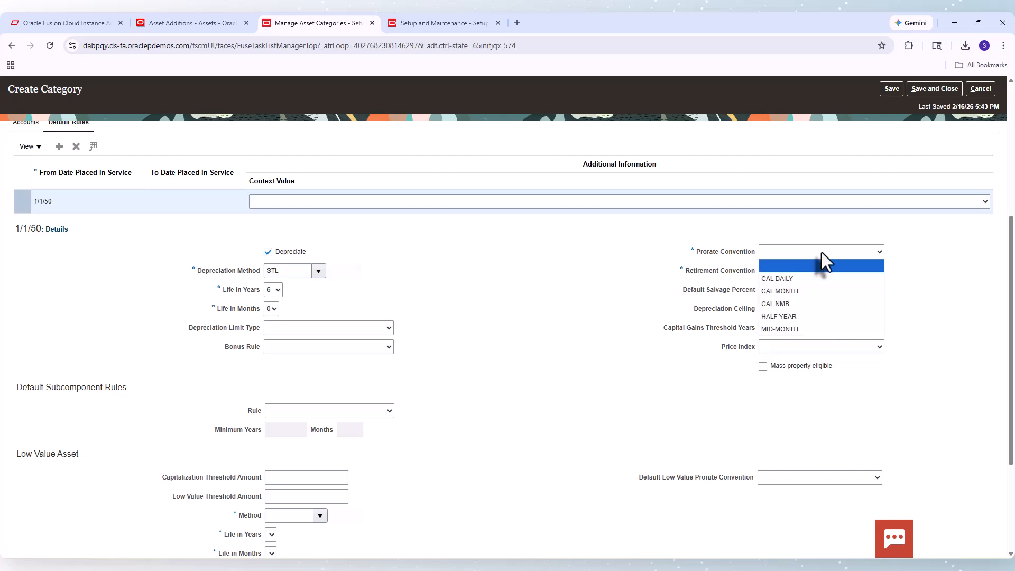
left_click(793, 291)
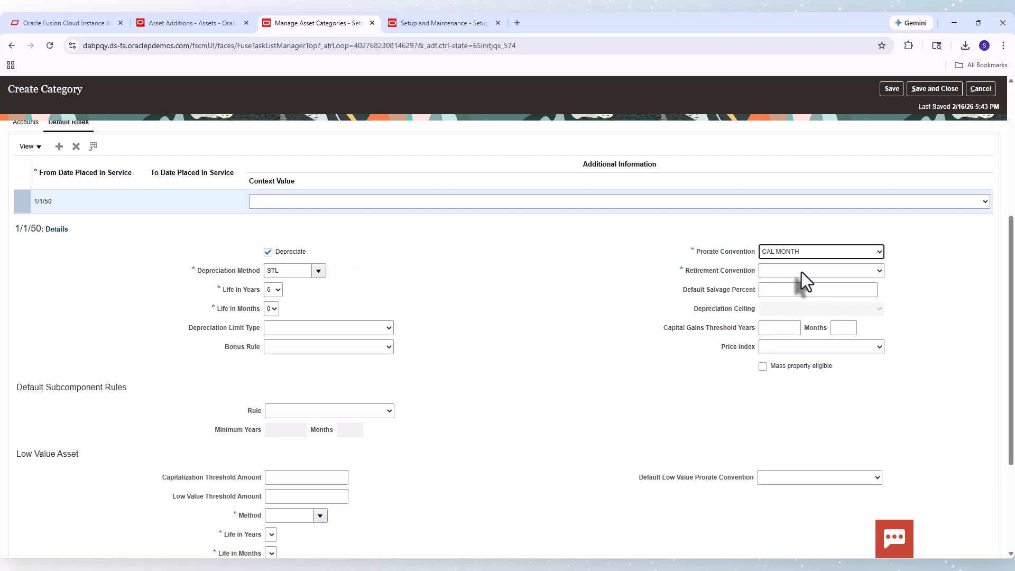
left_click(802, 272)
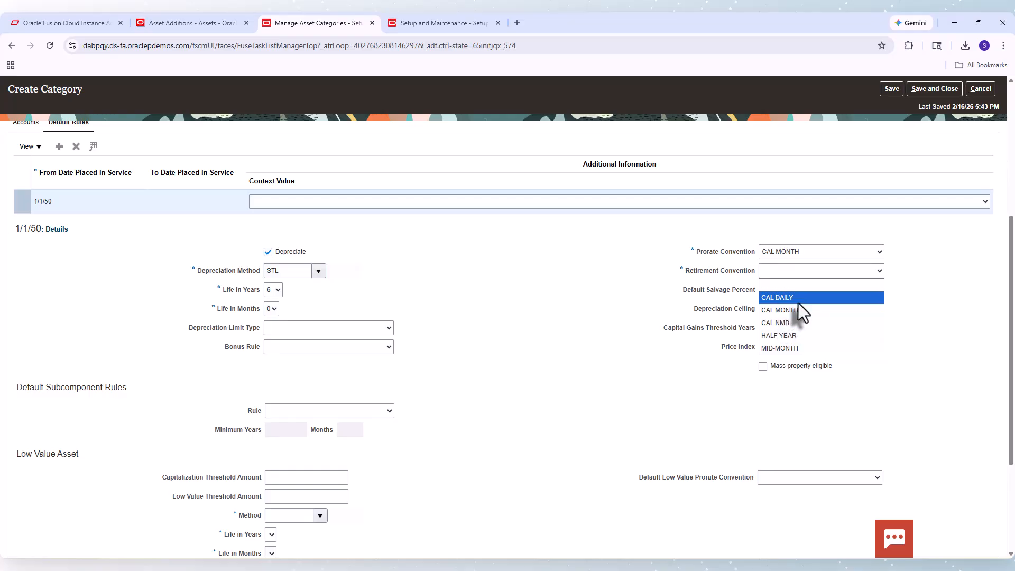
left_click(795, 310)
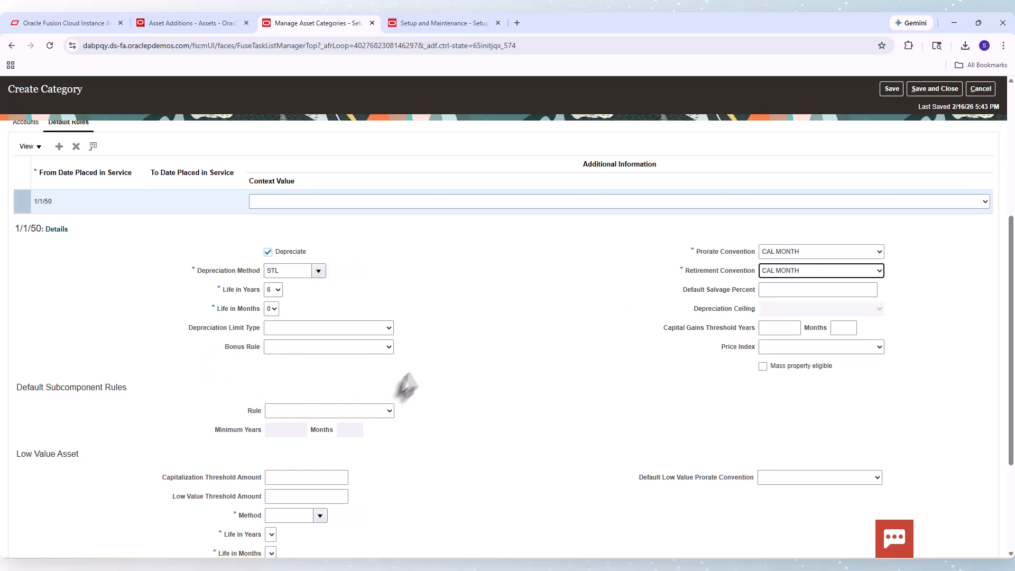
Check the US CORP bonus depreciation requirement on the PowerPoint slide and review the bonus rules available in the browser's default rule
key("alt+Tab")
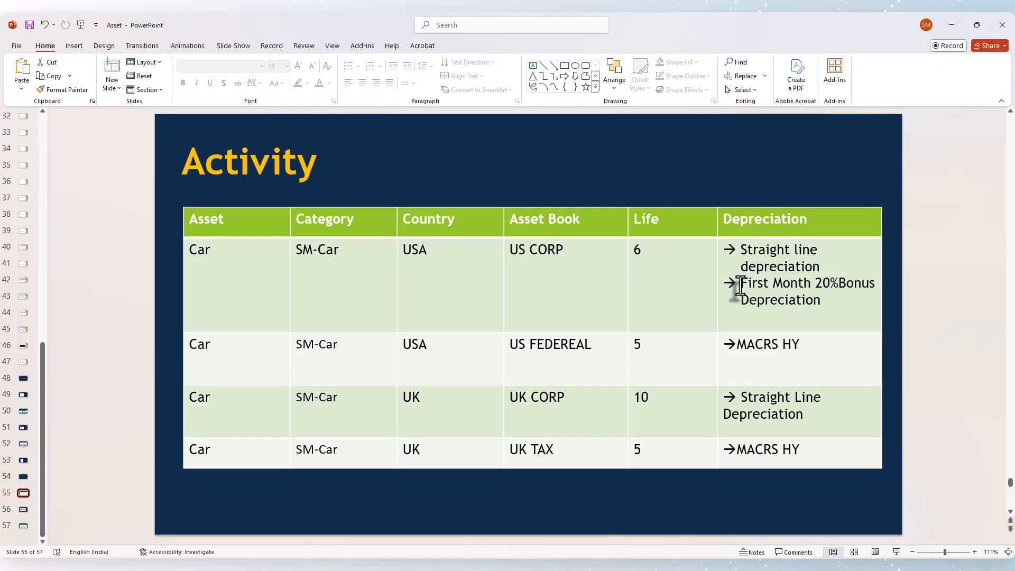
left_click_drag(741, 287, 817, 304)
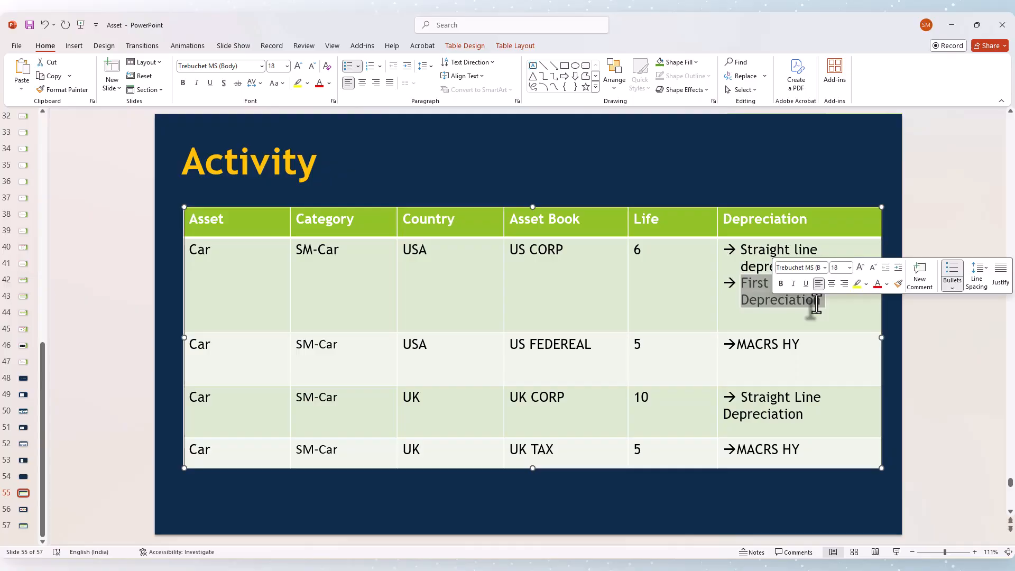
left_click(818, 305)
key("alt+Tab")
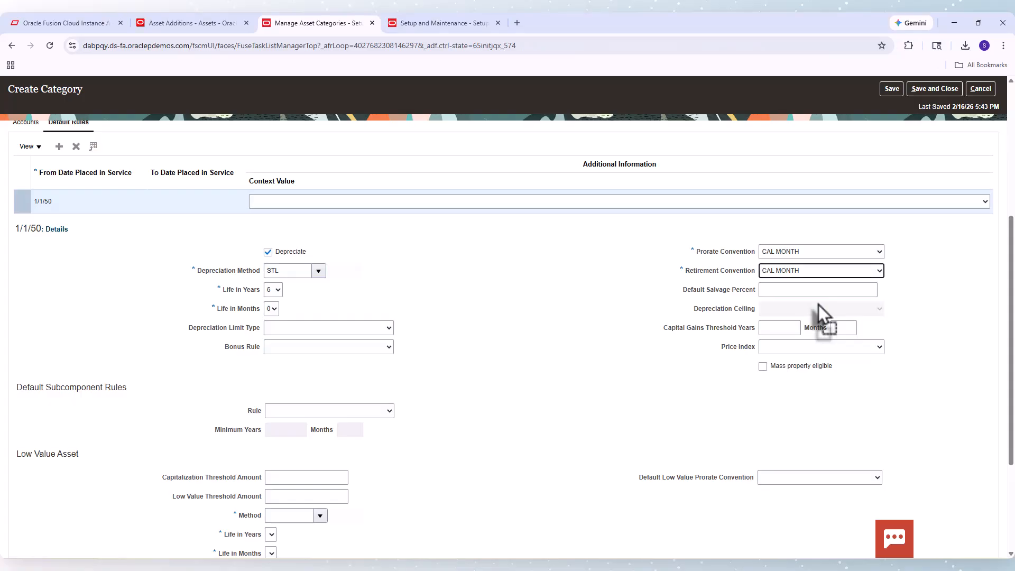
left_click(370, 348)
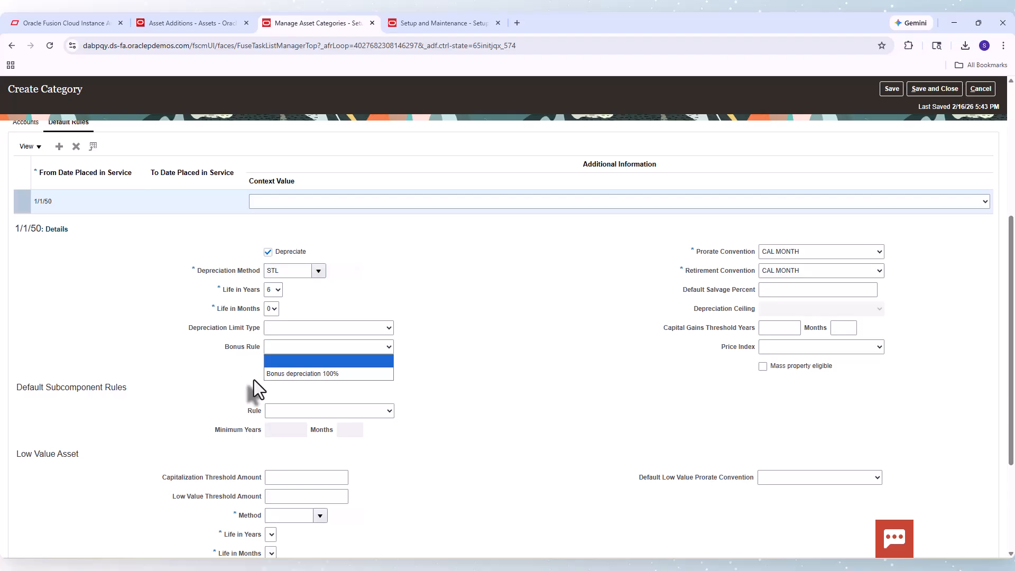
left_click(521, 267)
On the Setup and Maintenance page, search the tasks for Mana%Bonus% and open Manage Bonus Rules
left_click(456, 15)
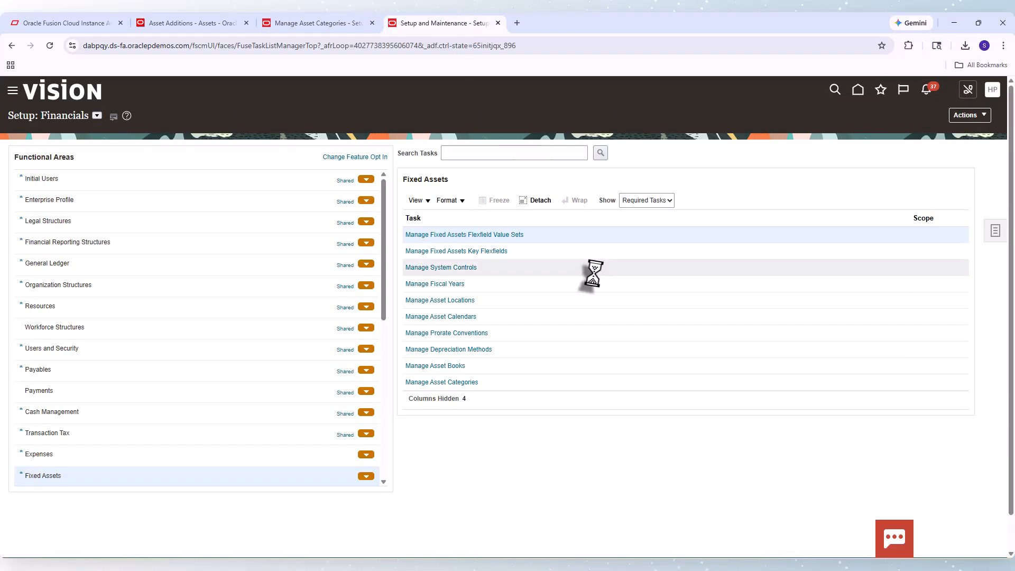
left_click(535, 153)
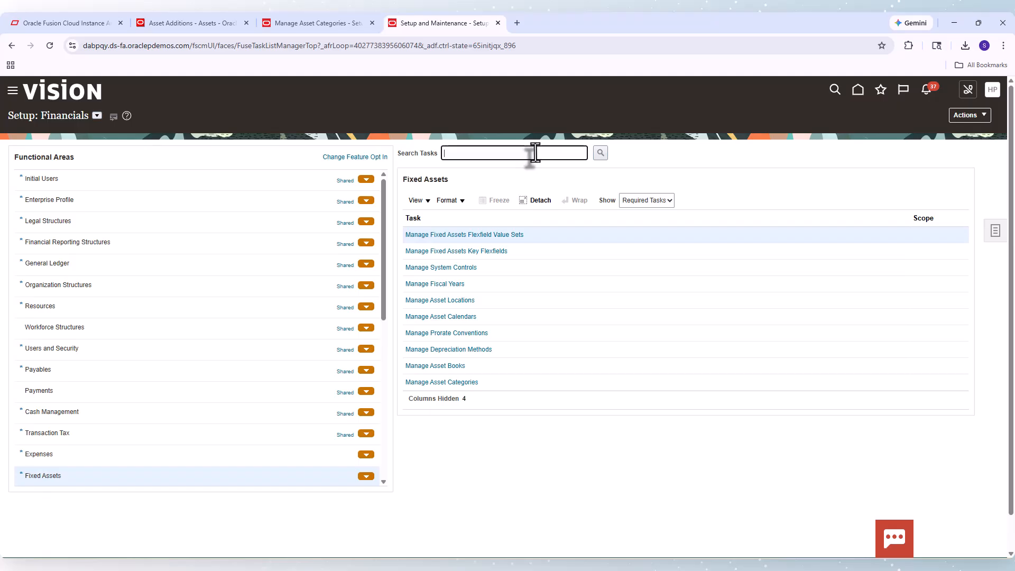
type("Mana%Binus%")
key("Return")
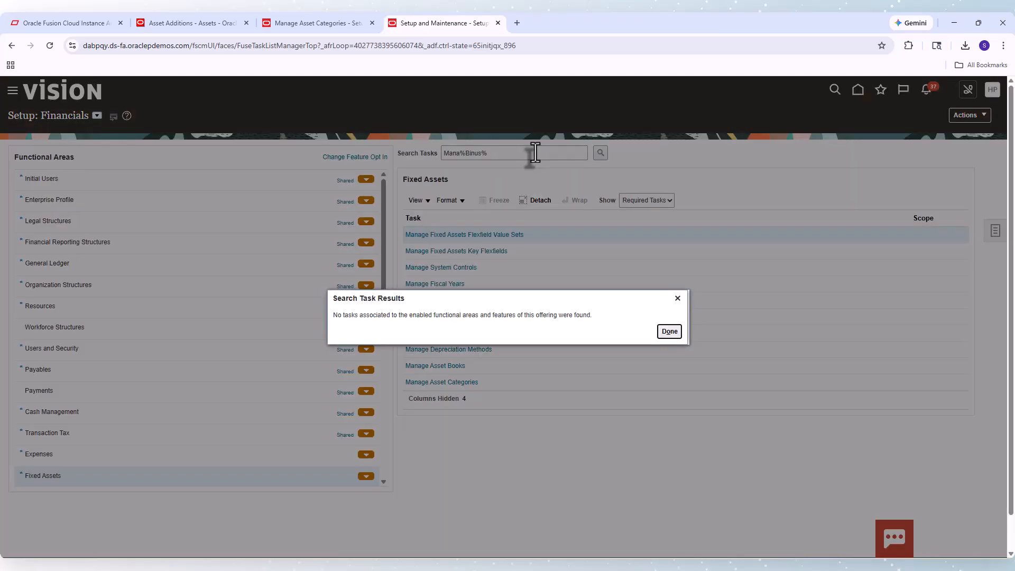
left_click(669, 332)
left_click(469, 153)
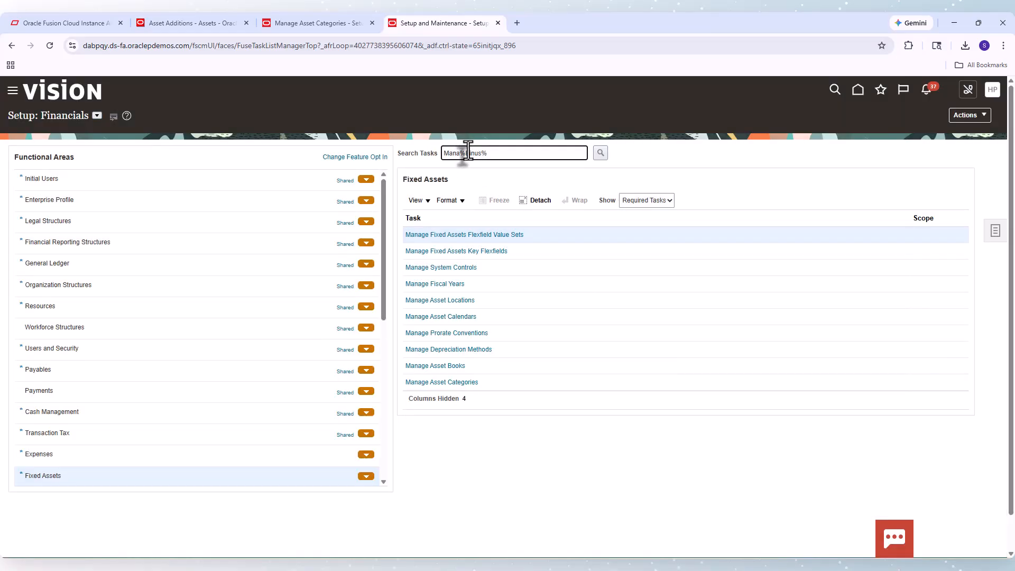
key("Delete")
type("o")
key("Return")
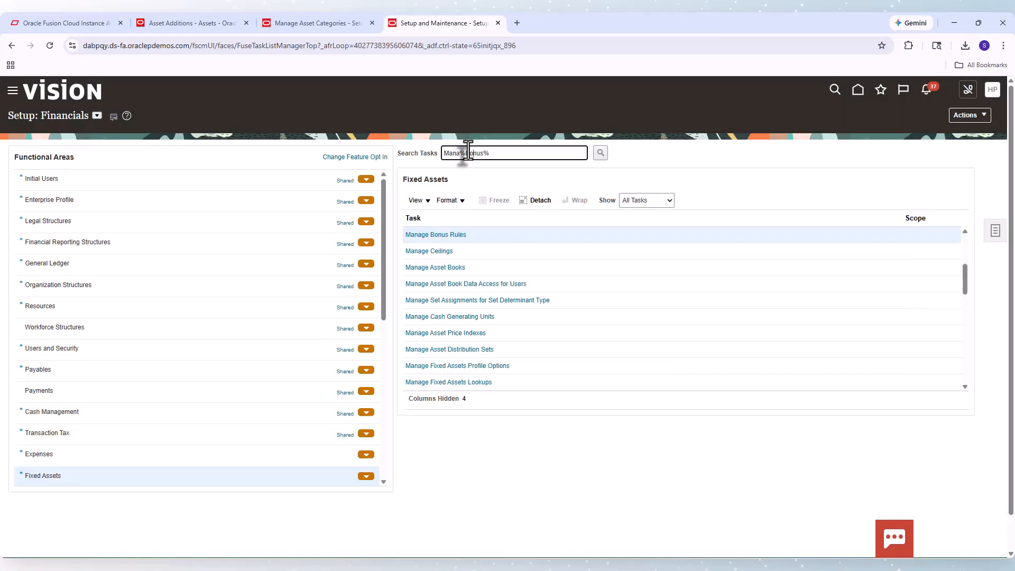
left_click(438, 235)
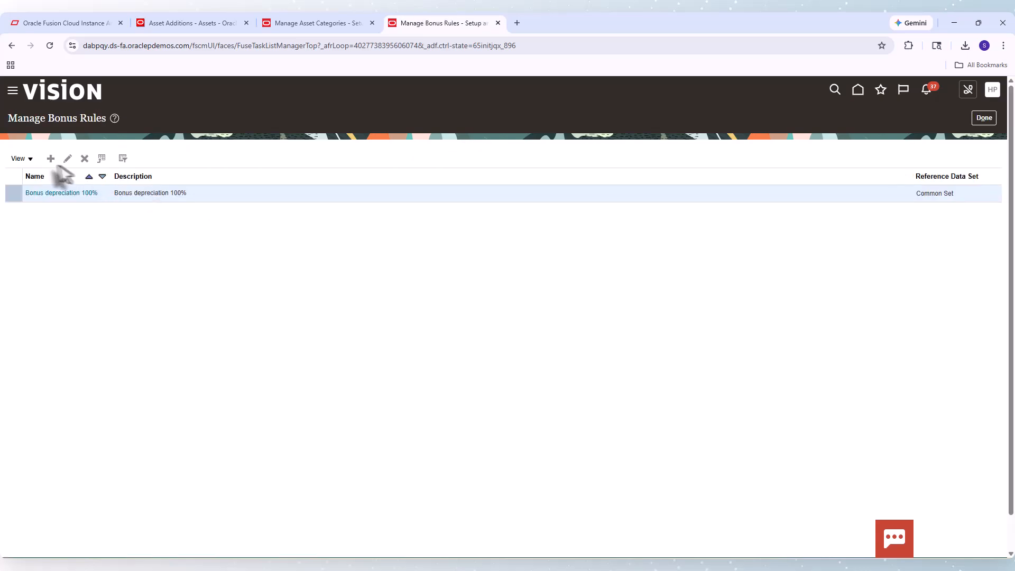
Create bonus rule SM-BONUS RULE 20 with Common Set, Cost calculation basis, One time depreciation class and Year rate type
left_click(50, 159)
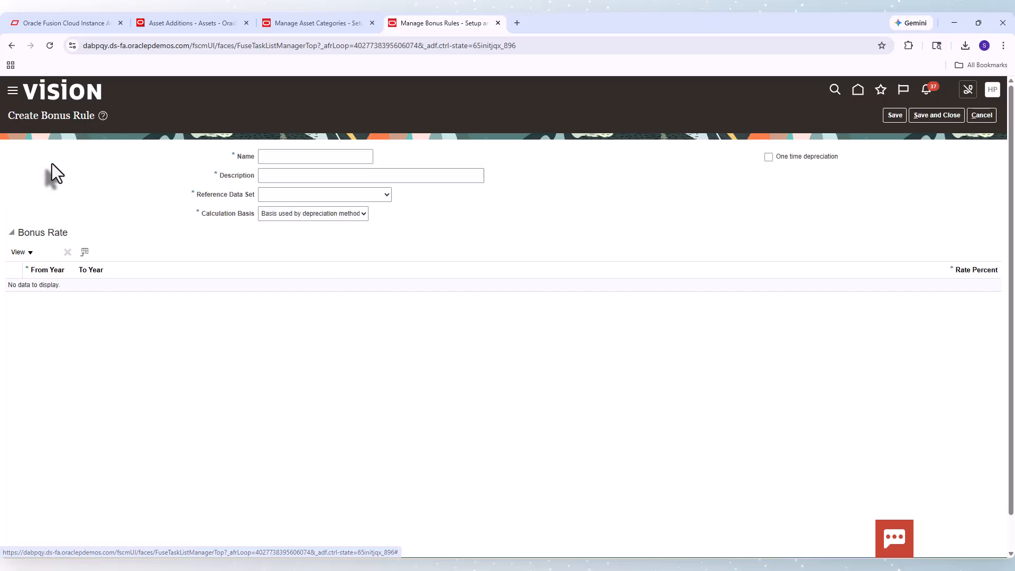
left_click(296, 159)
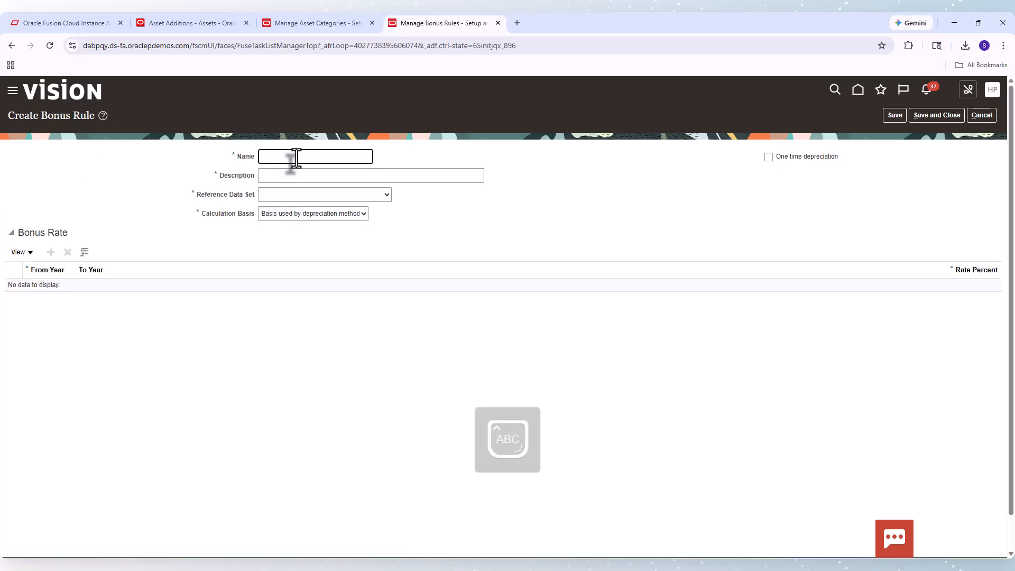
type("SM-BONUS RULE 20")
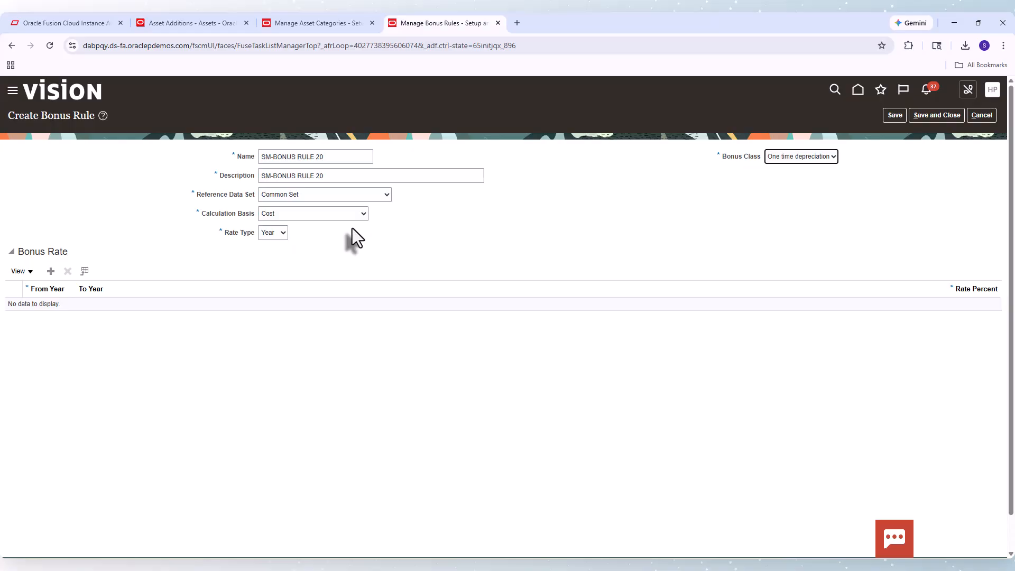
left_click(277, 234)
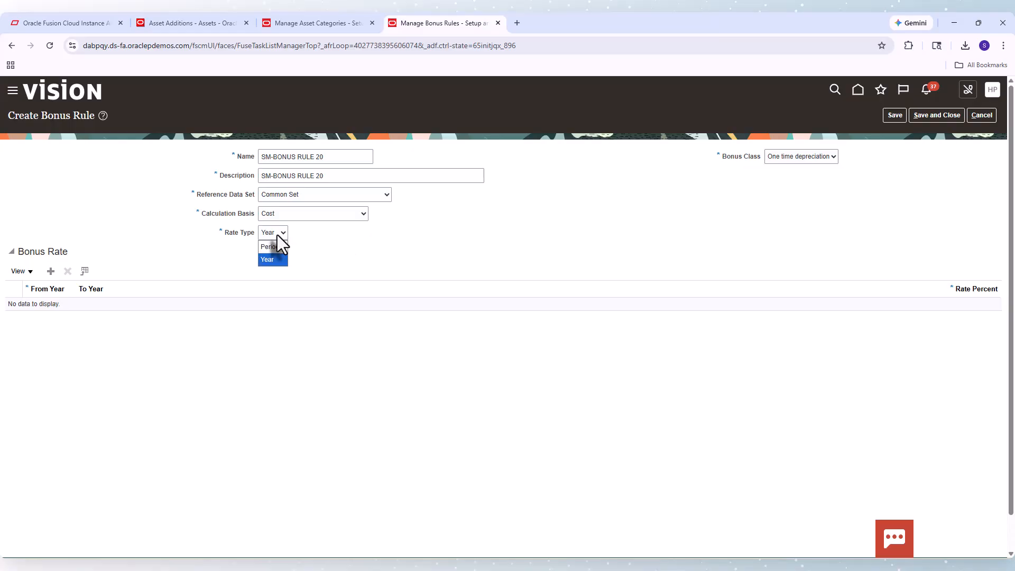
left_click(273, 259)
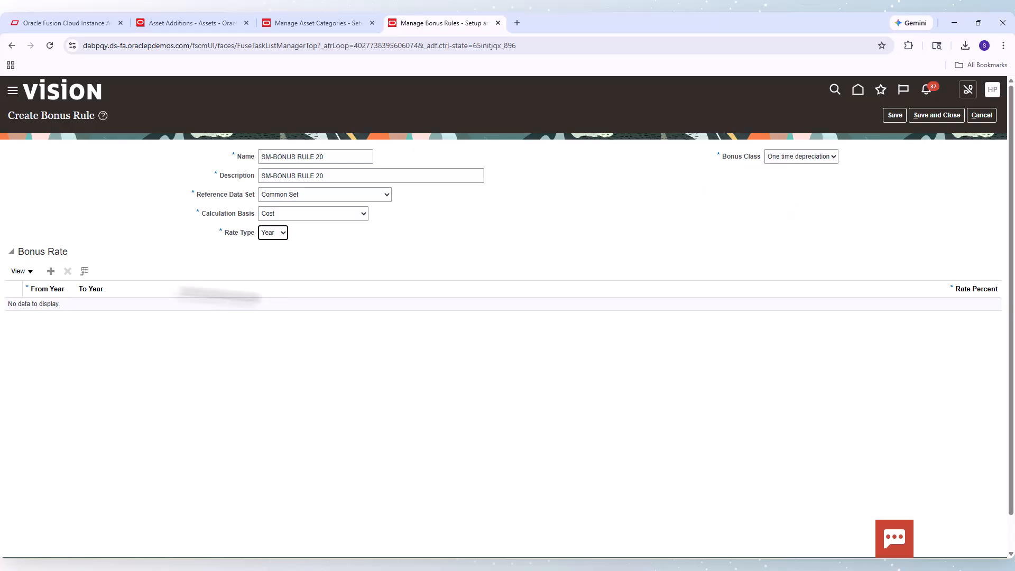
Add a bonus rate from year 1 to year 1 at 20 percent, and save and close the bonus rule
left_click(51, 271)
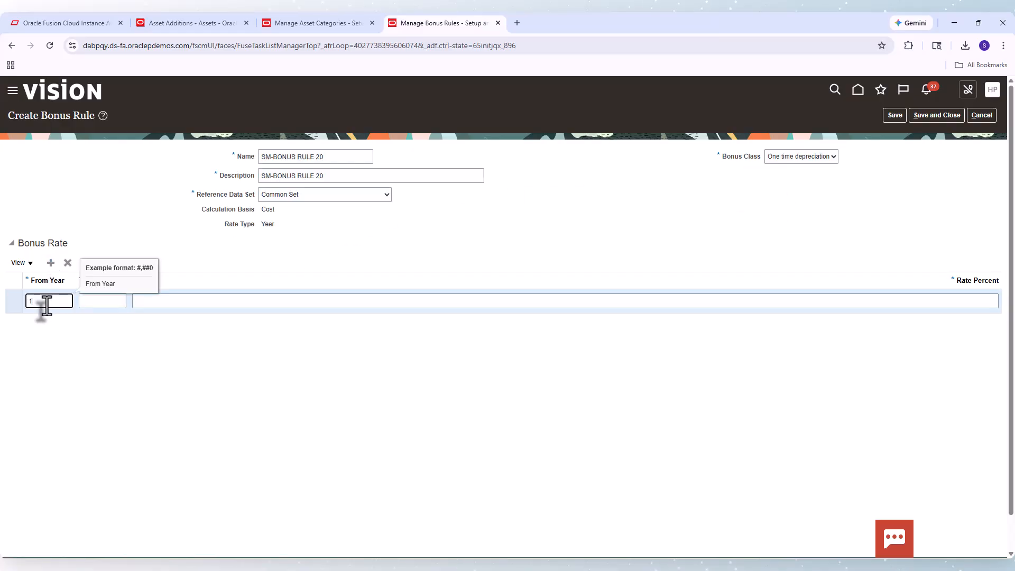
key("Tab")
type("1")
key("Tab")
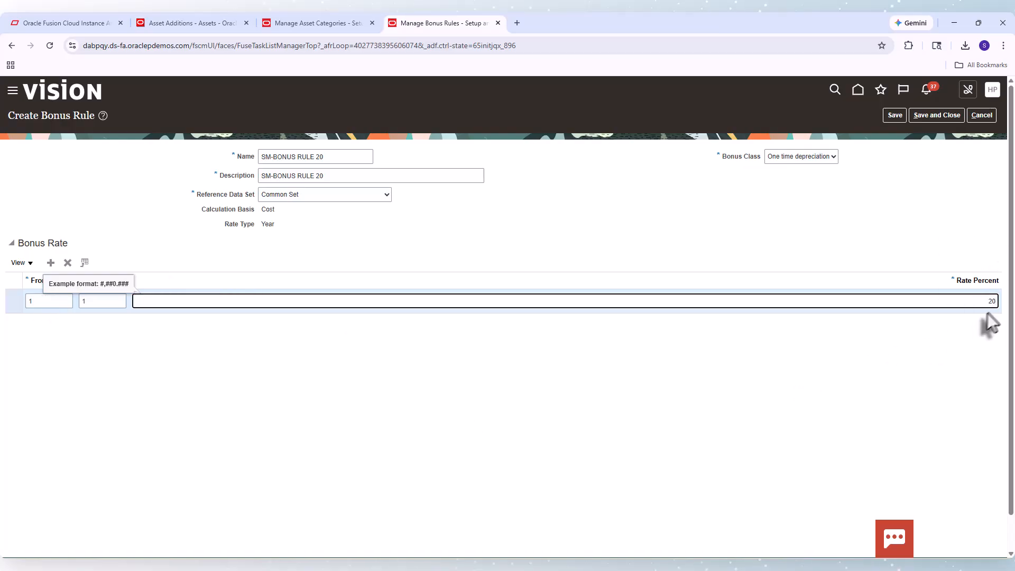
left_click(944, 117)
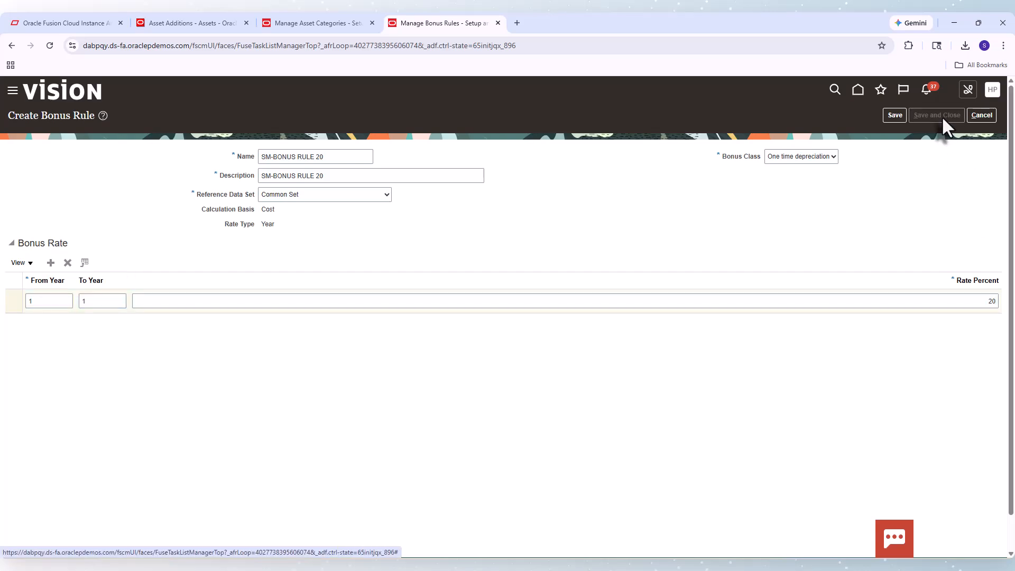
Back in the SM-CARS category, assign SM-BONUS RULE 20 as the bonus rule in US CORP's default rule and save
left_click(326, 23)
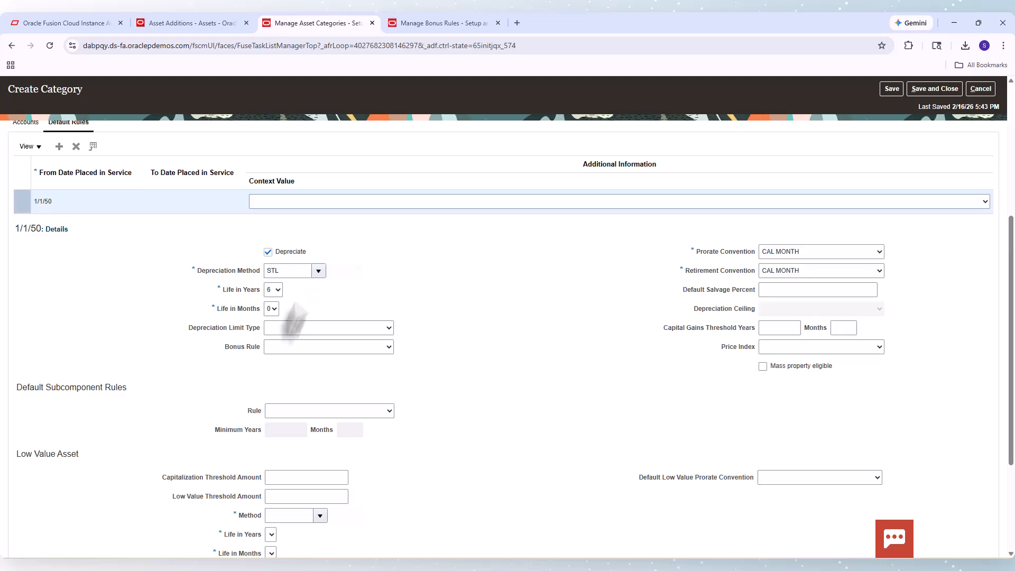
left_click(322, 348)
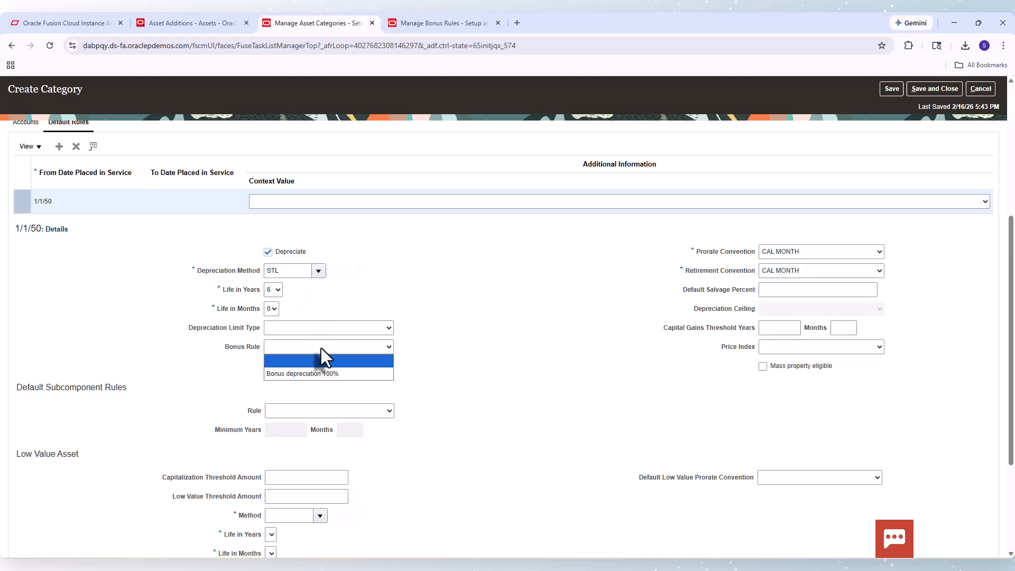
left_click(458, 329)
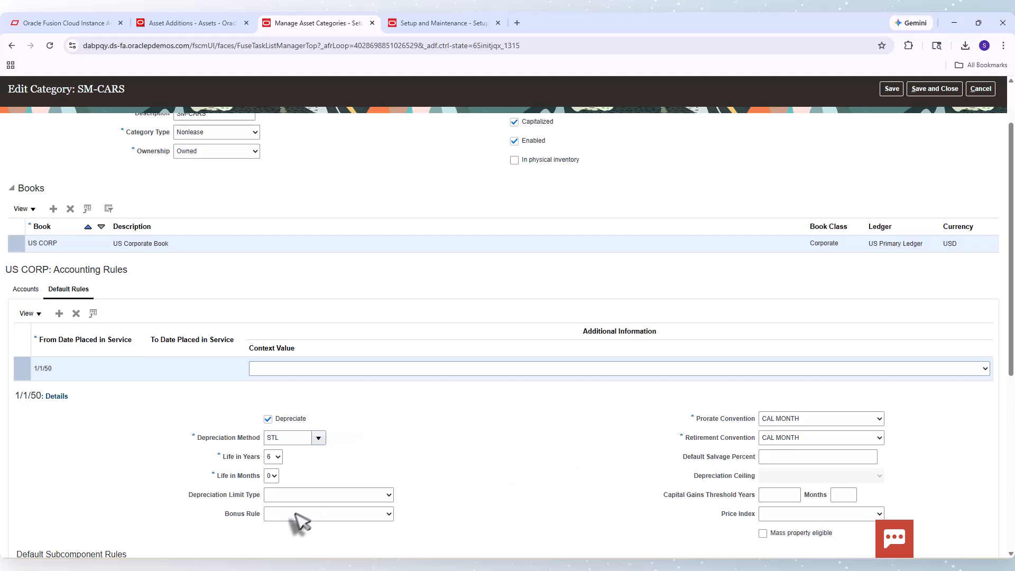
left_click(295, 514)
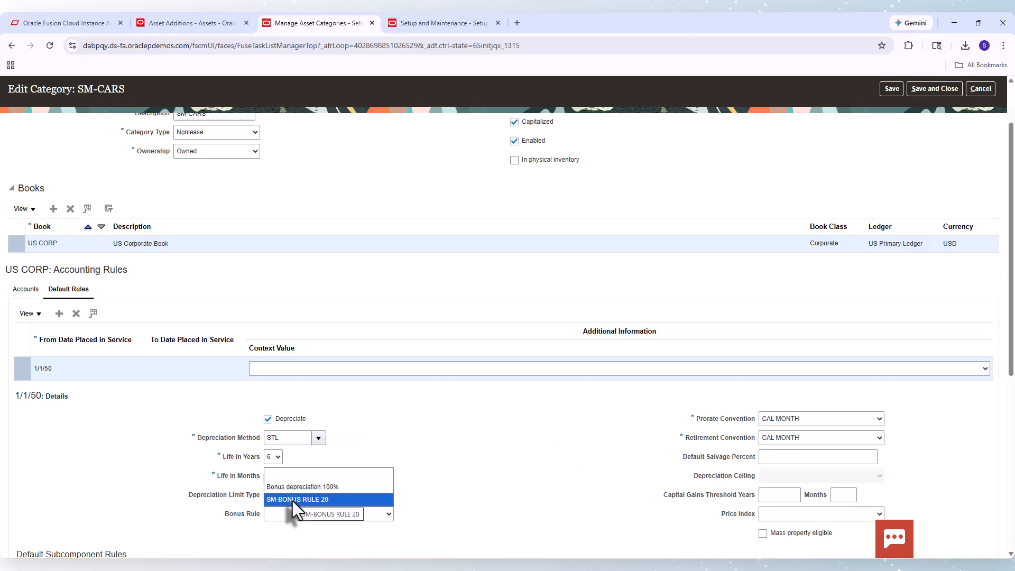
left_click(293, 500)
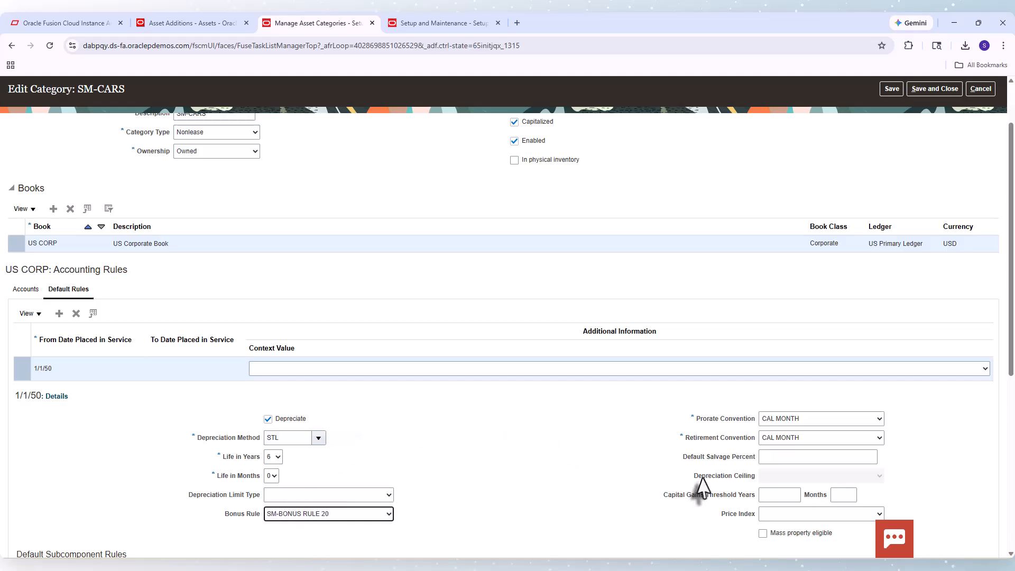
left_click(889, 88)
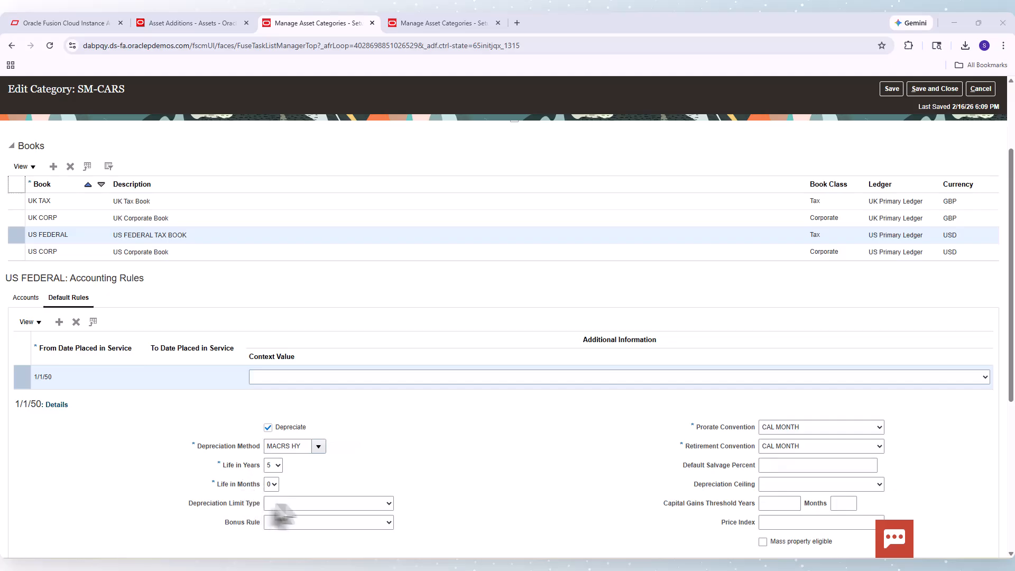
Review the default depreciation rules of the UK CORP and UK TAX books in the SM-CARS category
left_click(81, 223)
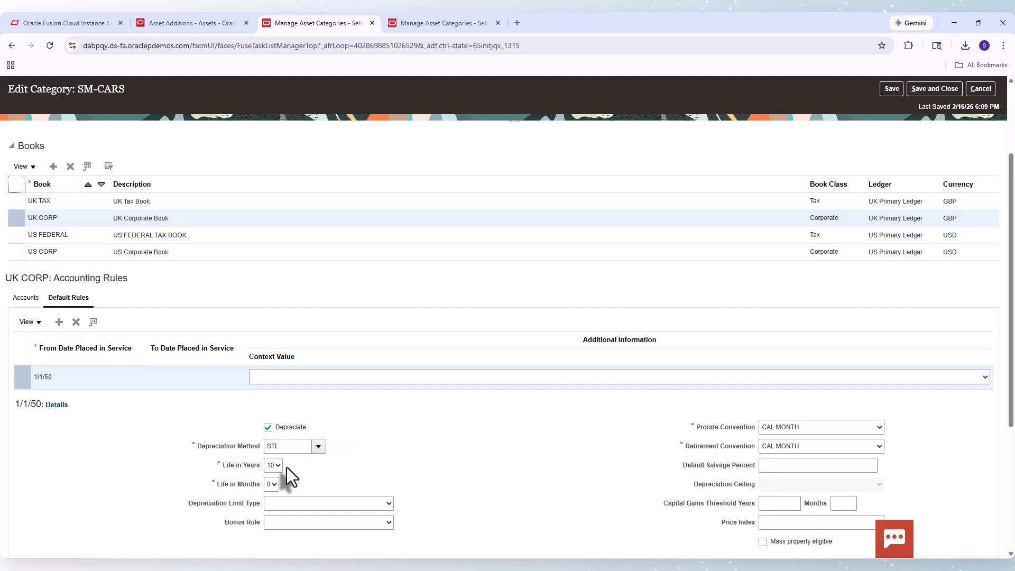
left_click(124, 208)
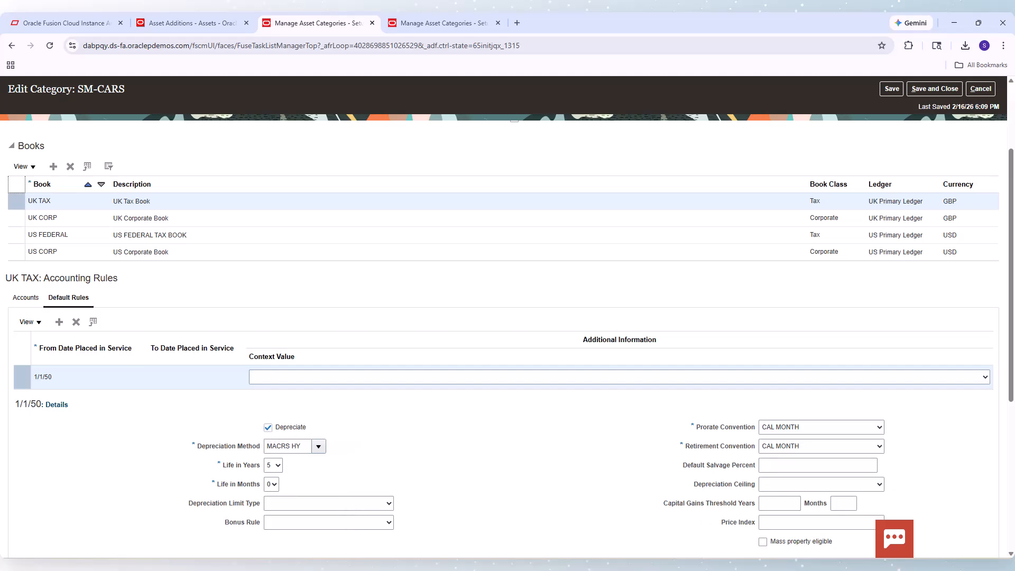
Switch to PowerPoint and enter Done as the status of steps 2 and 3 on the Activity with Detailed Steps slide
key("alt+Tab")
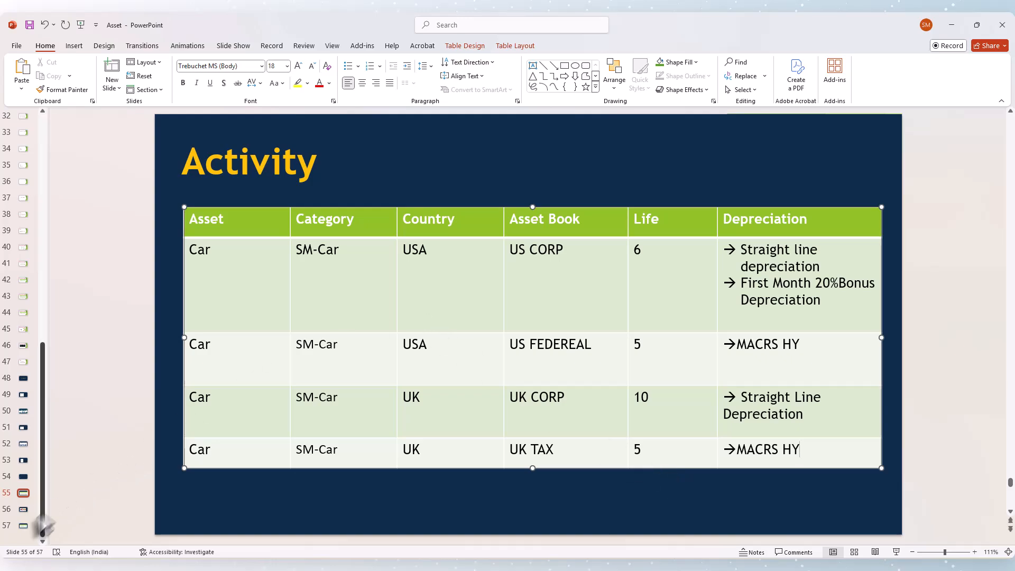
left_click(23, 526)
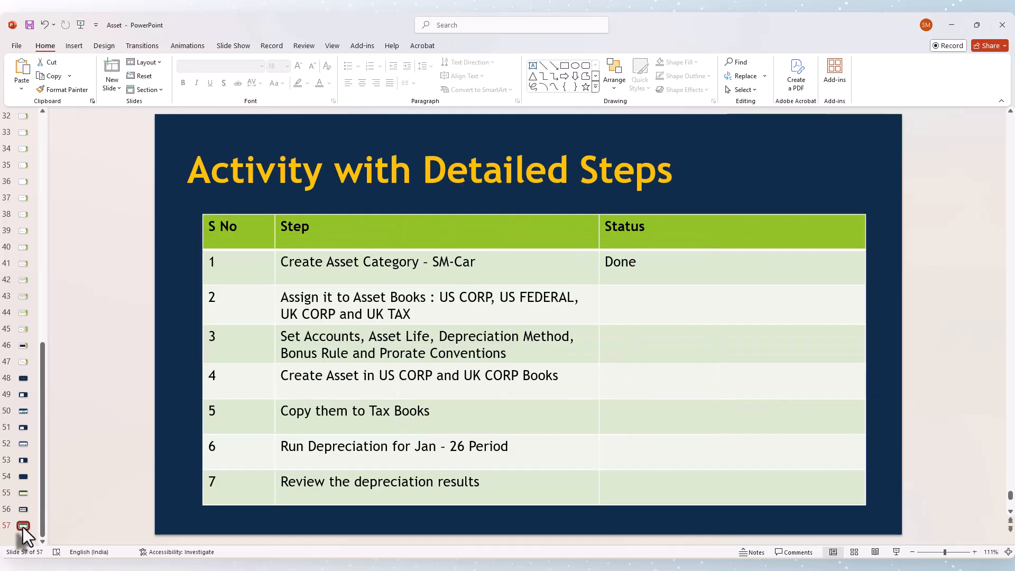
left_click(660, 308)
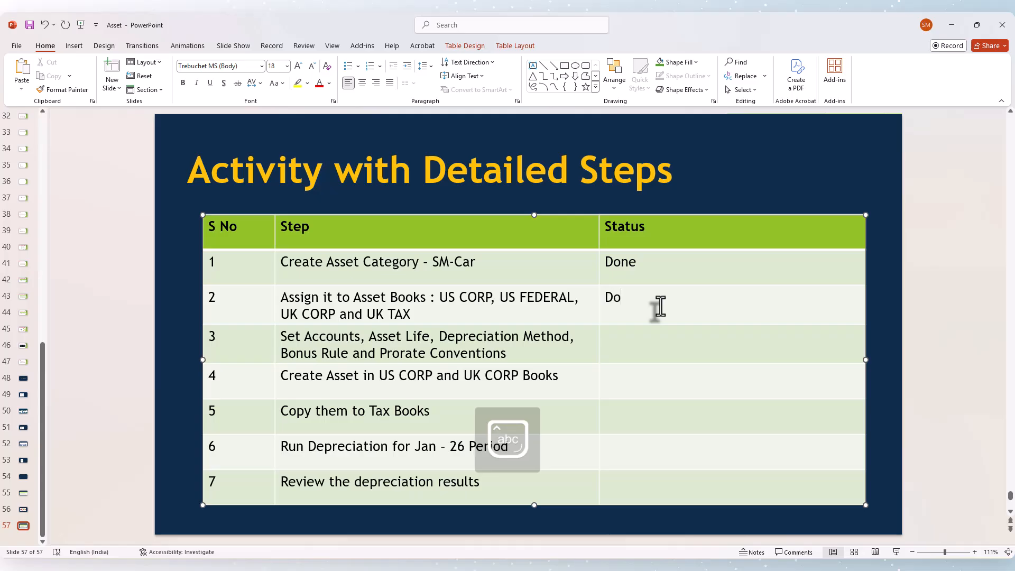
left_click(644, 343)
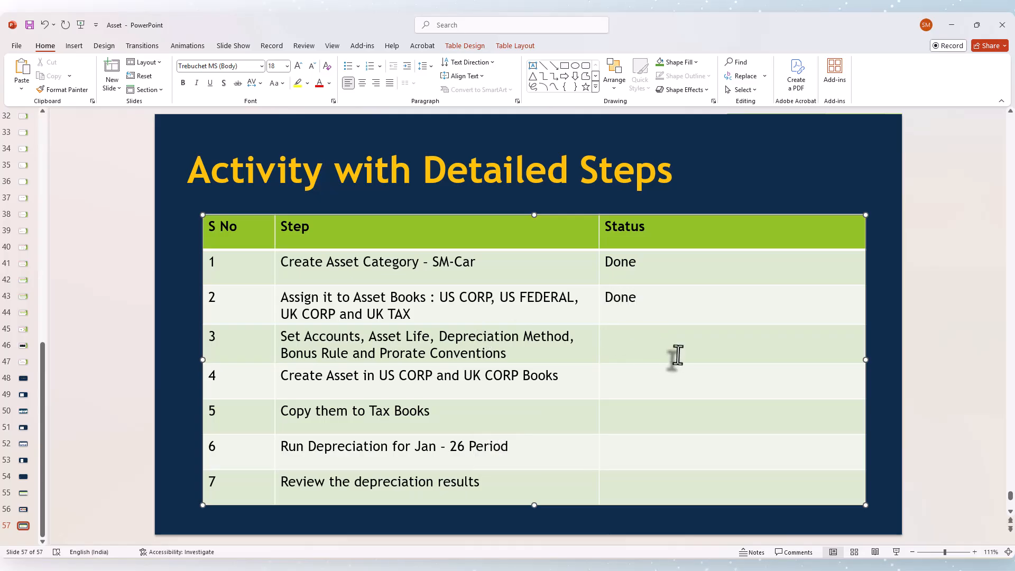
type("Done")
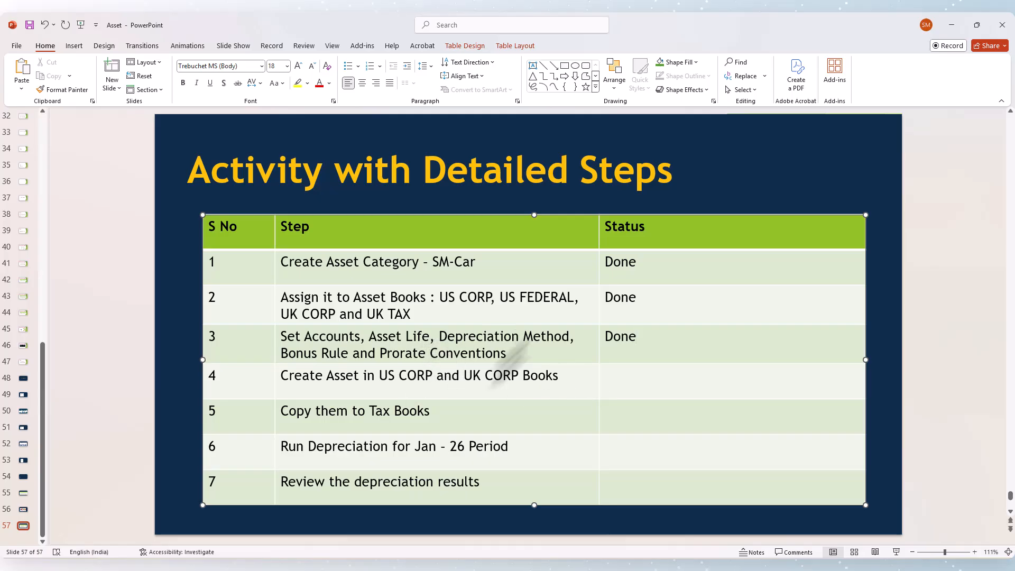
left_click(622, 391)
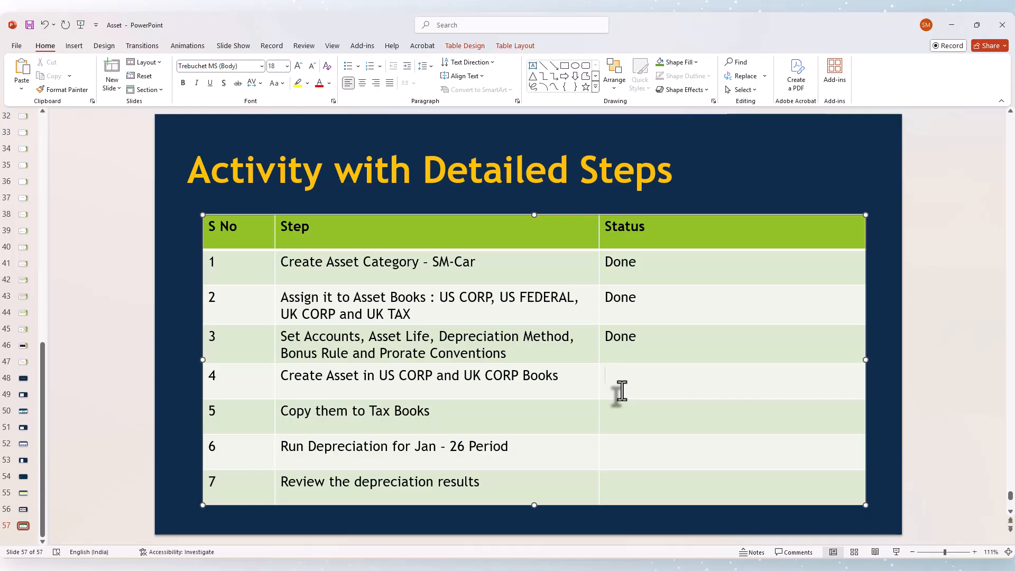
Switch back to the browser's Asset Additions page and start adding an asset in the US CORP book
left_click(553, 568)
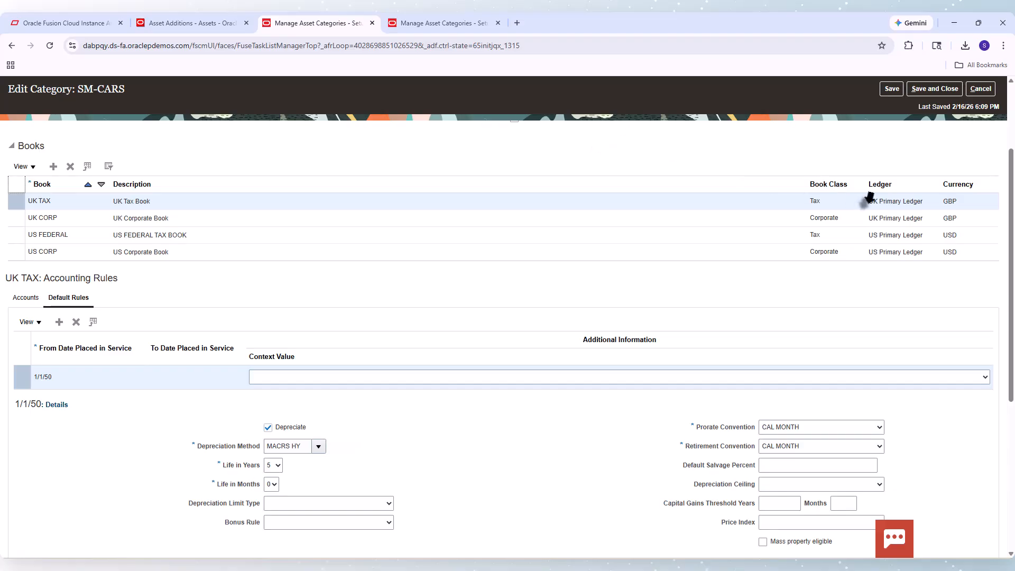
left_click(202, 21)
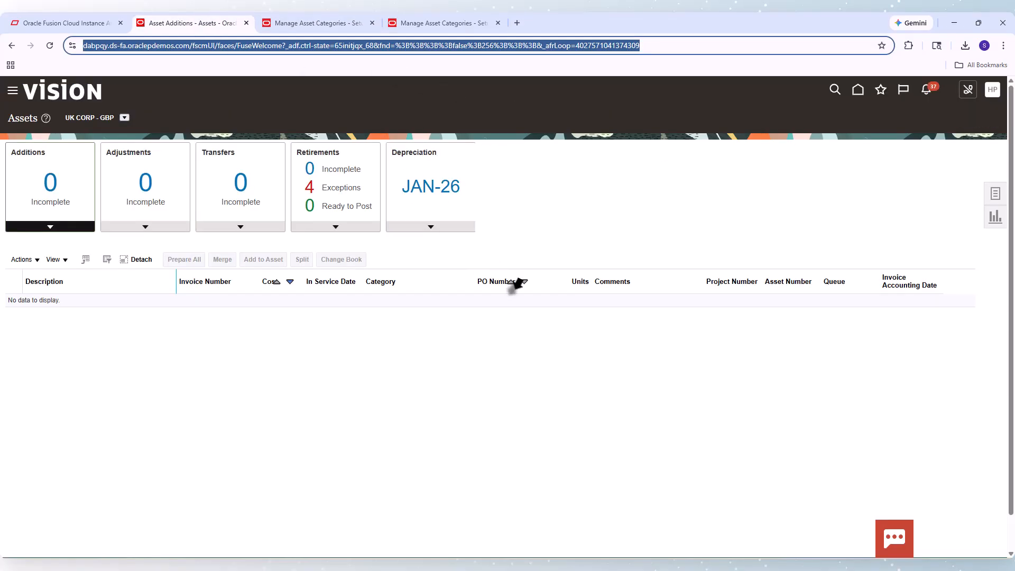
left_click(996, 193)
left_click(870, 126)
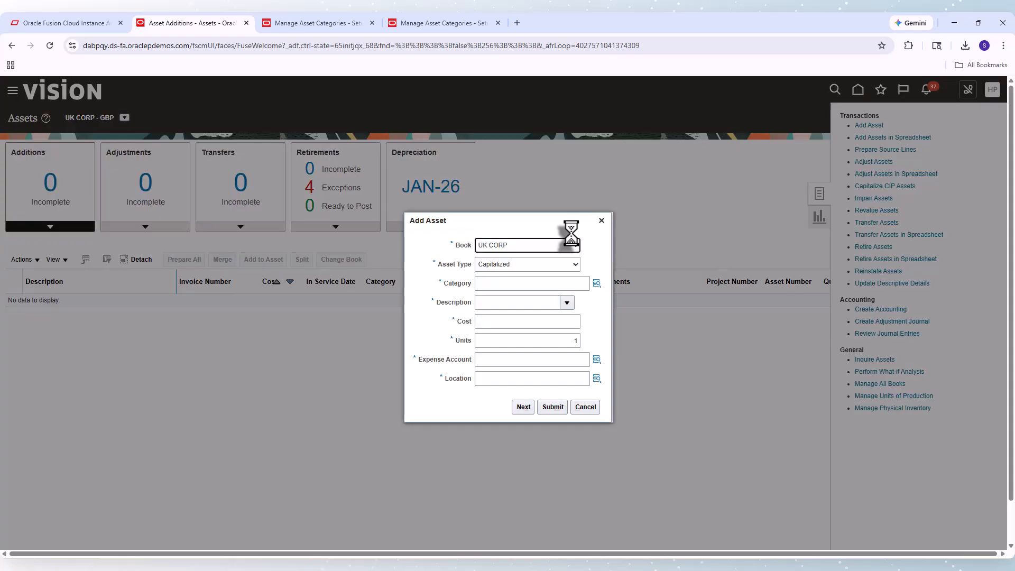
left_click(534, 241)
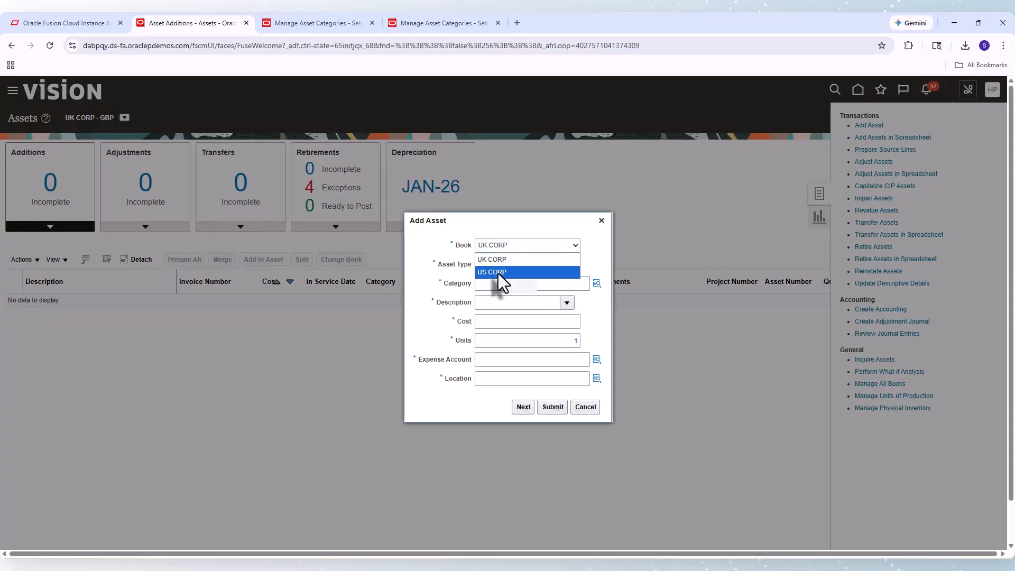
left_click(499, 274)
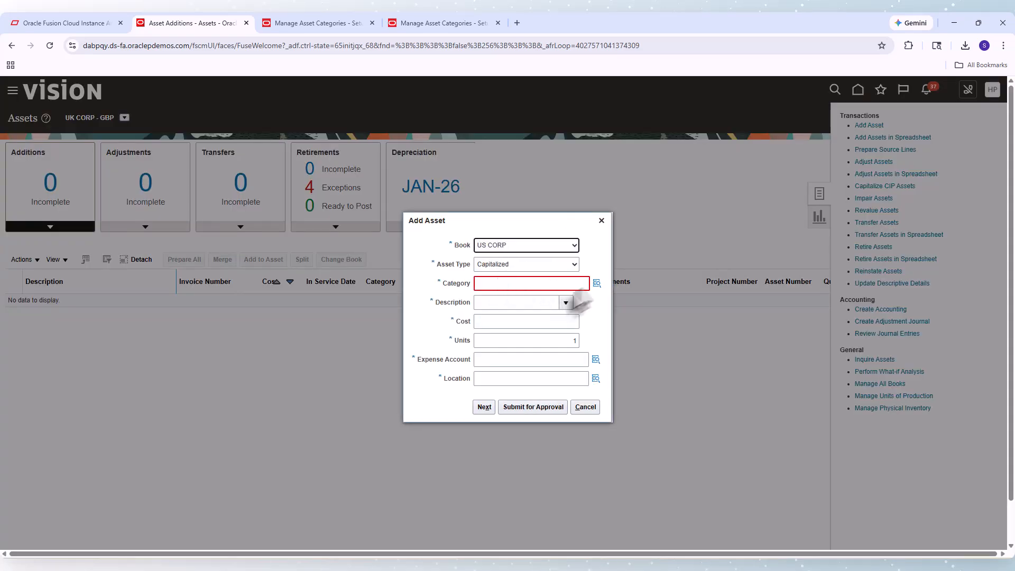
Search the categories by major category SM and assign SM-CARS to the new asset
left_click(596, 284)
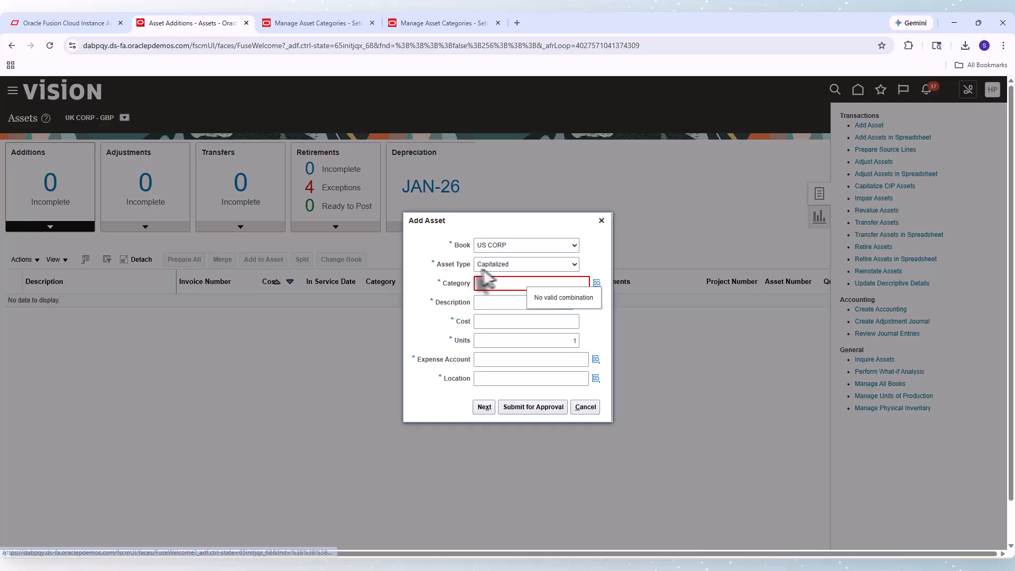
left_click(509, 316)
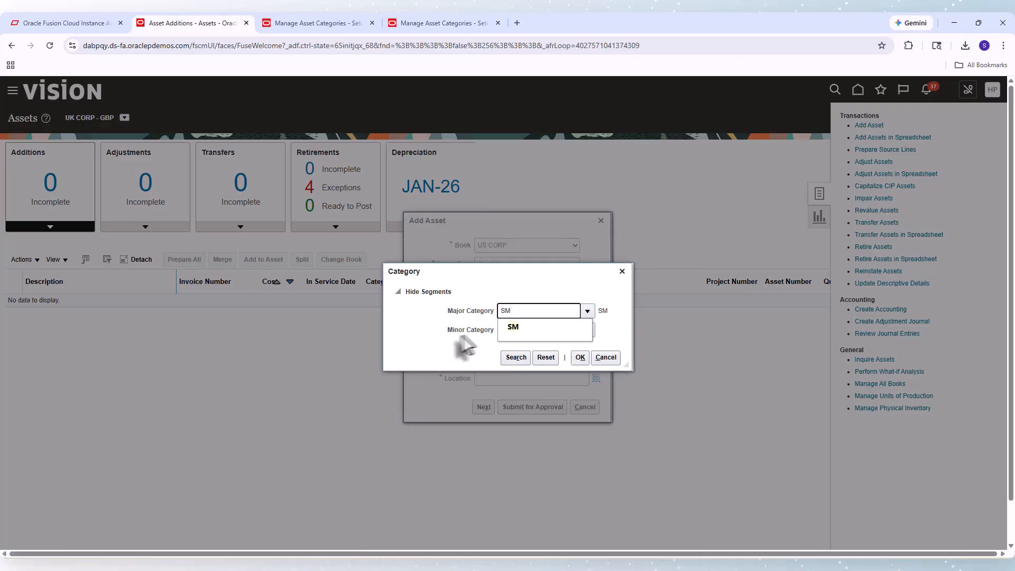
left_click(512, 328)
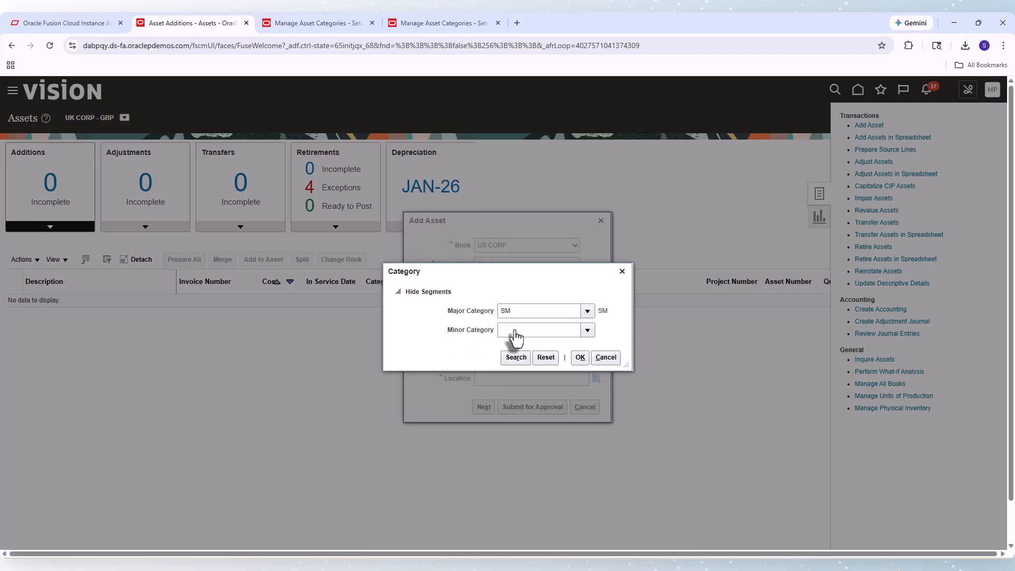
left_click(505, 358)
left_click(418, 336)
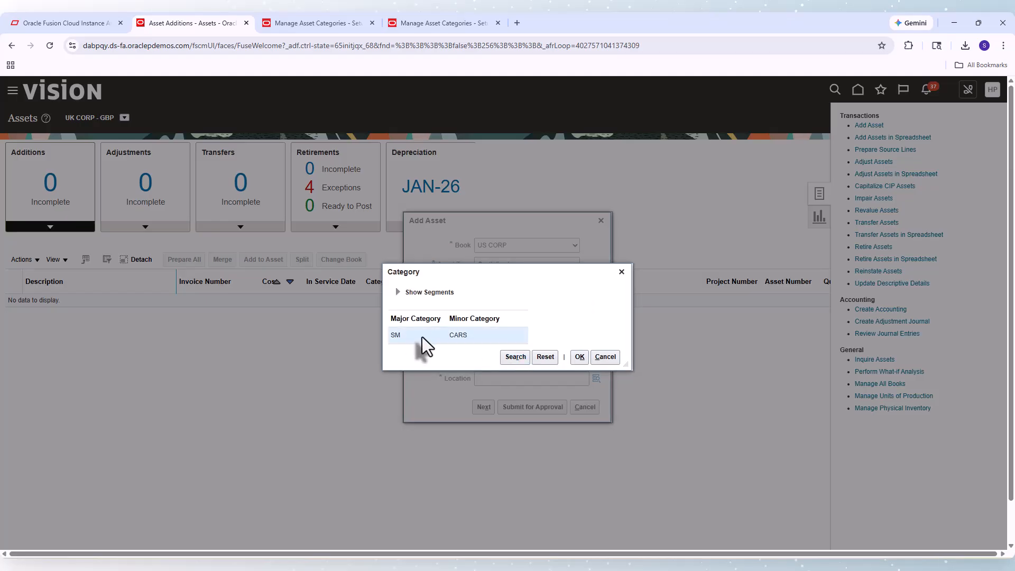
left_click(579, 357)
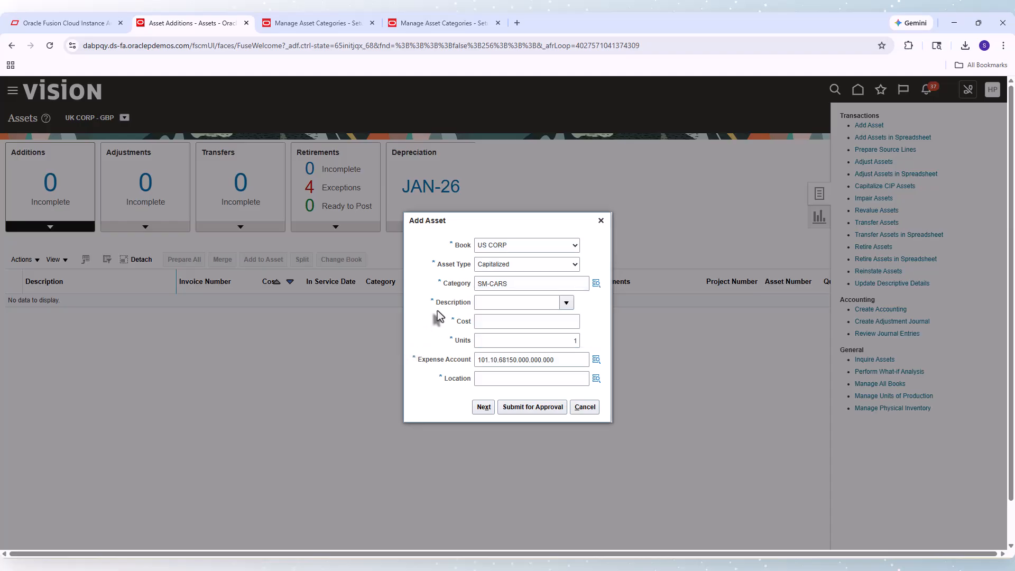
Describe the new asset as SM-CAR-US and set its cost to 30000
left_click(487, 304)
key("Caps_Lock")
type("SM-CAR")
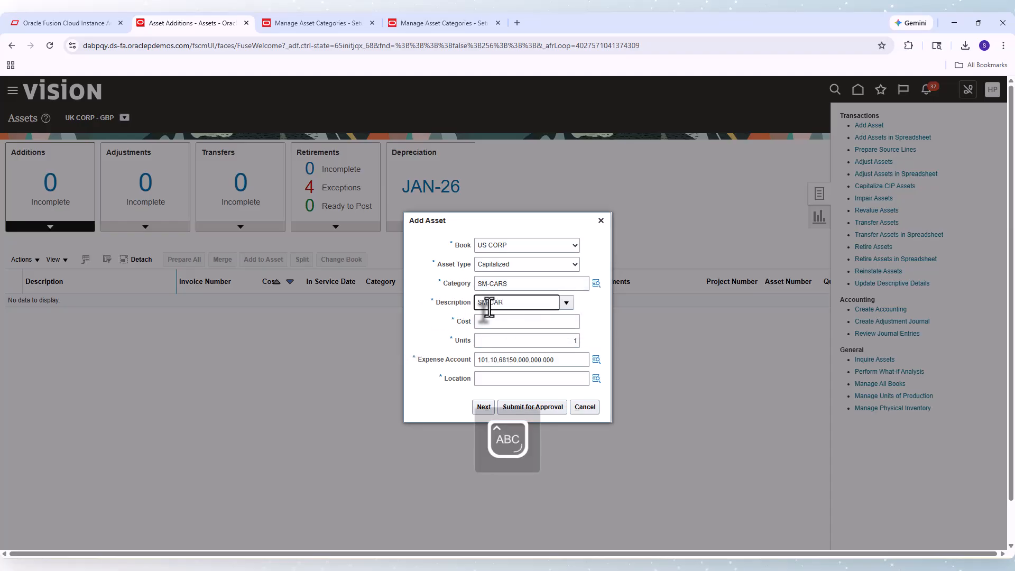
type("-US")
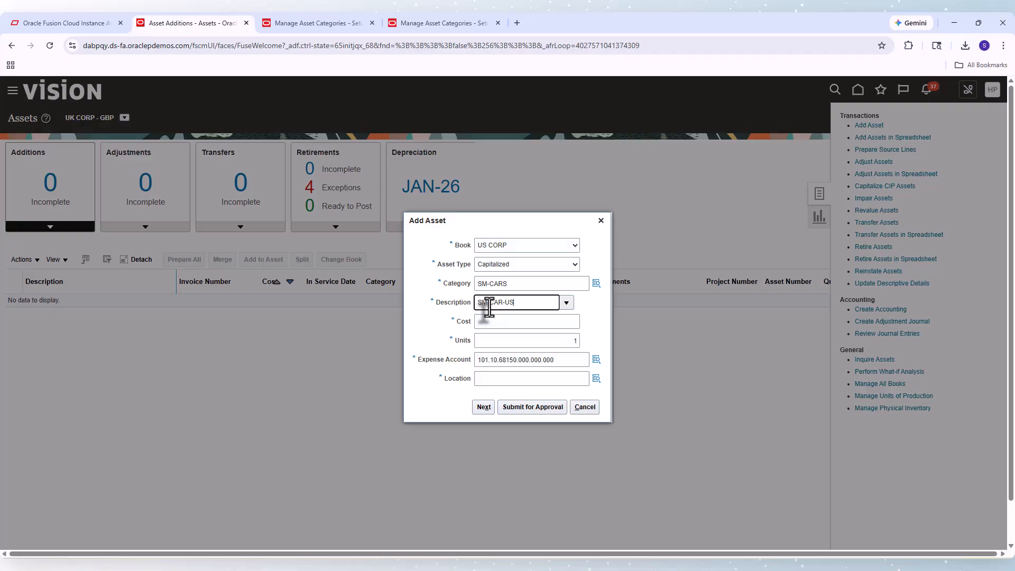
left_click(487, 322)
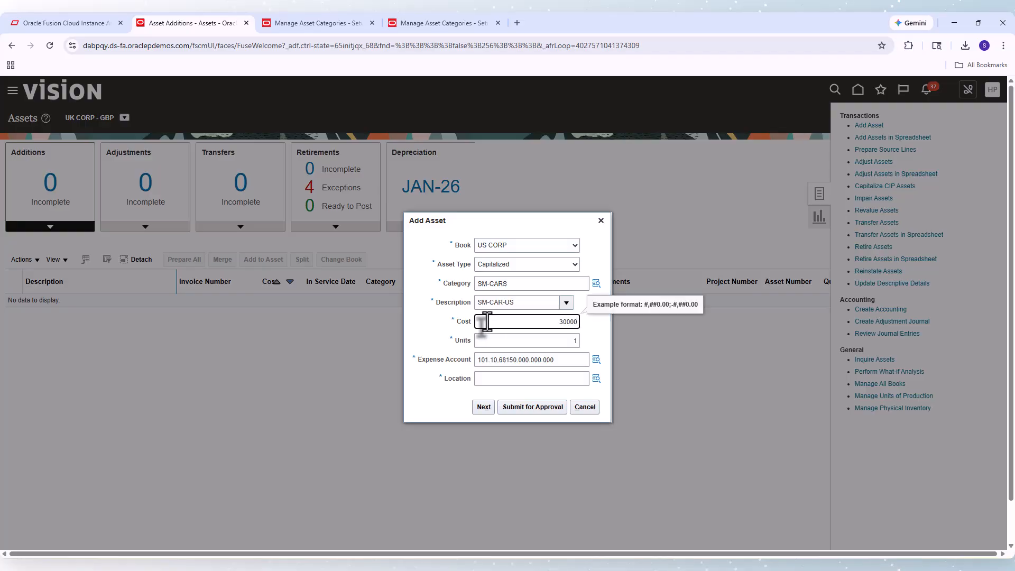
type("30000")
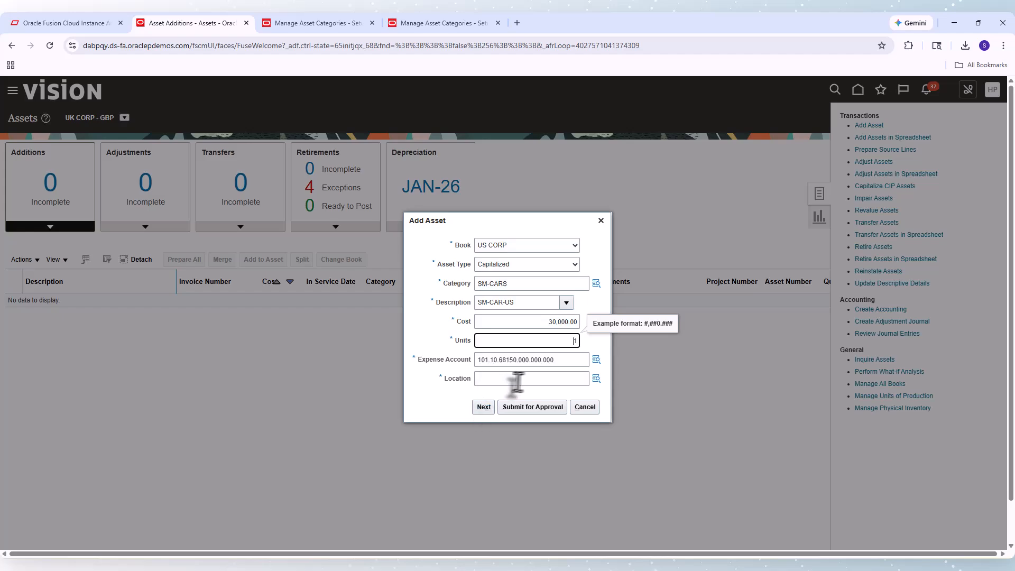
Set the asset's location to USA-CALIFORNIA-ATLANTA-OFFICE and continue to the full asset details
left_click(534, 379)
left_click(596, 379)
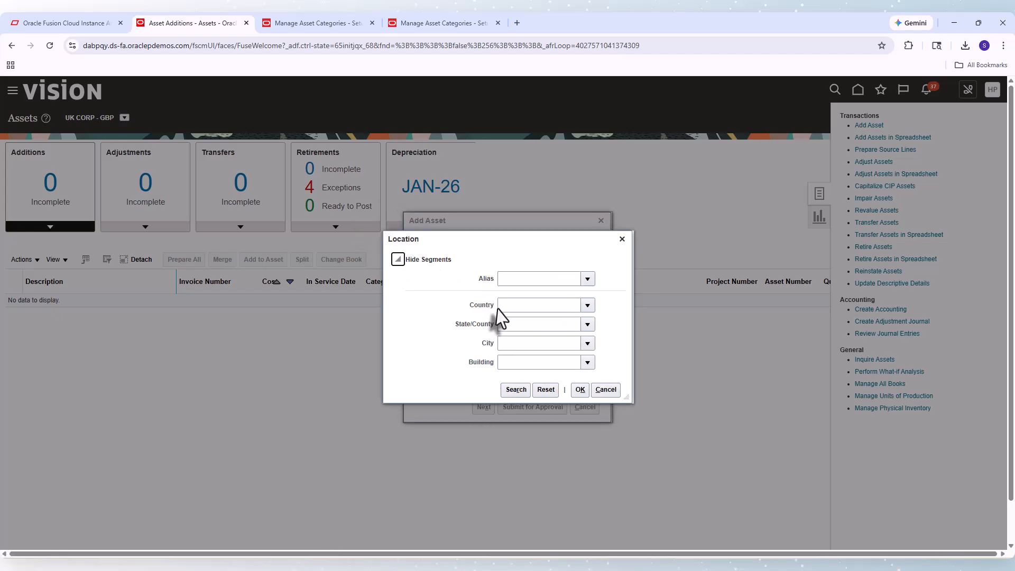
left_click(517, 389)
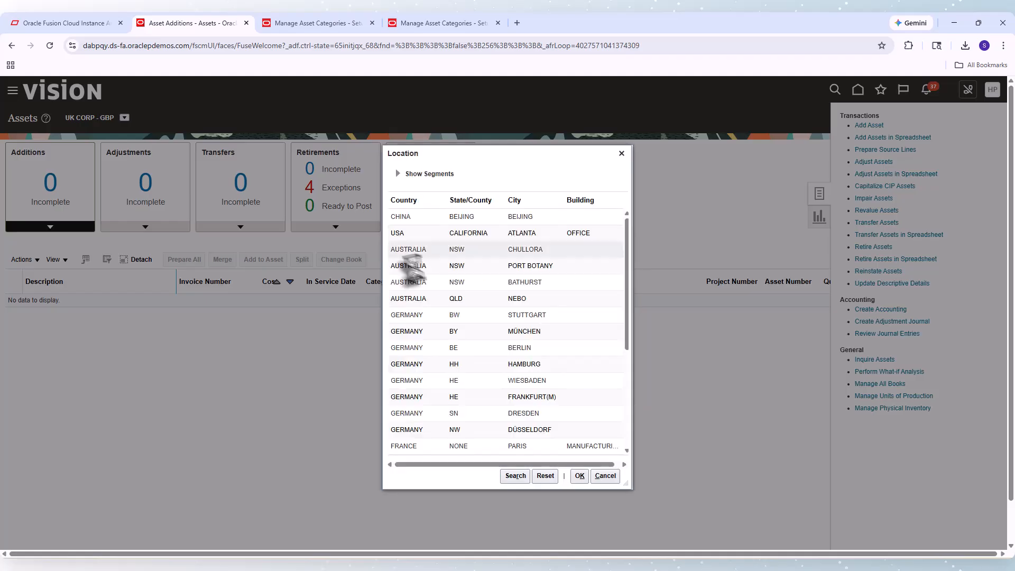
left_click(447, 234)
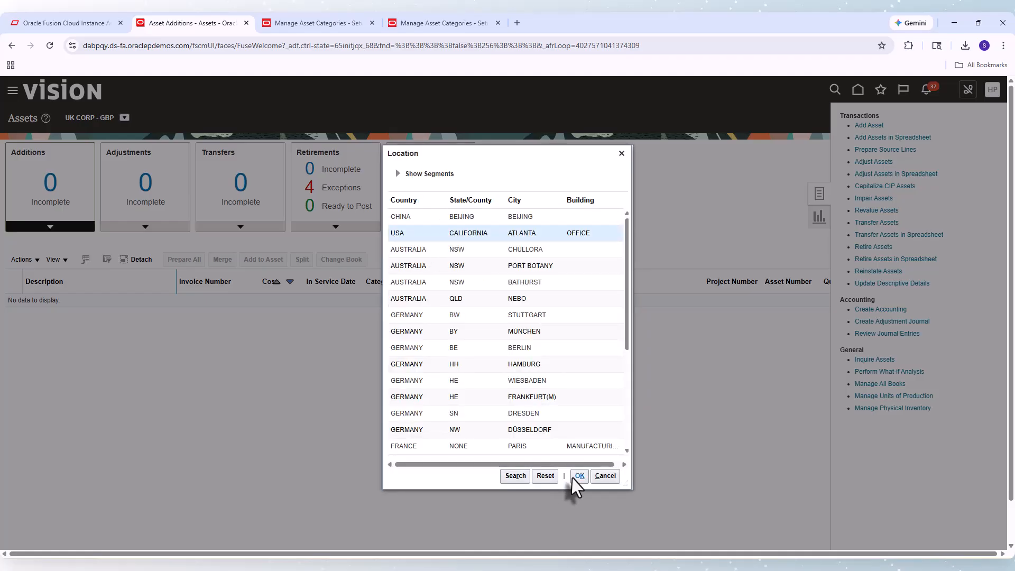
left_click(578, 476)
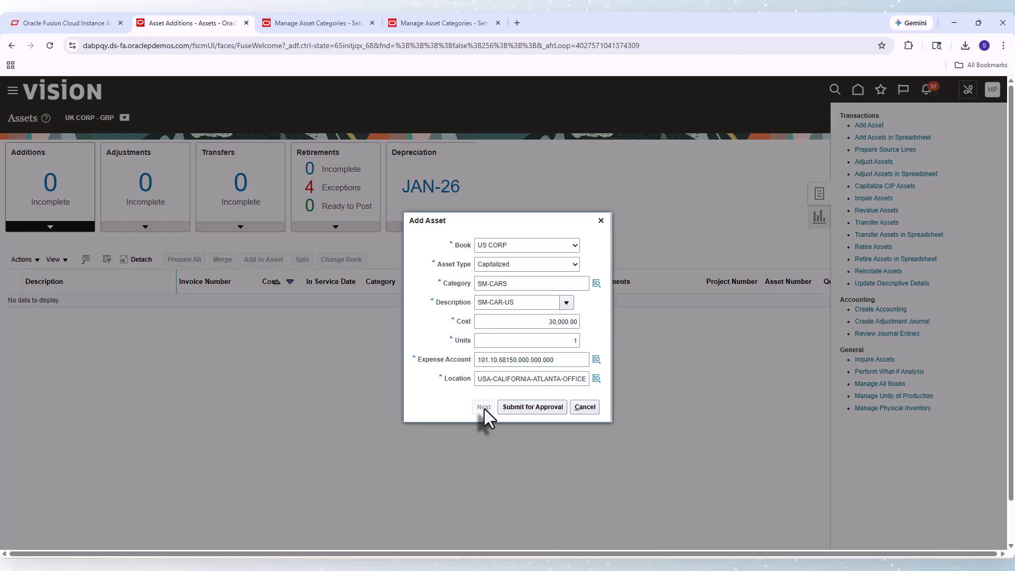
left_click(484, 409)
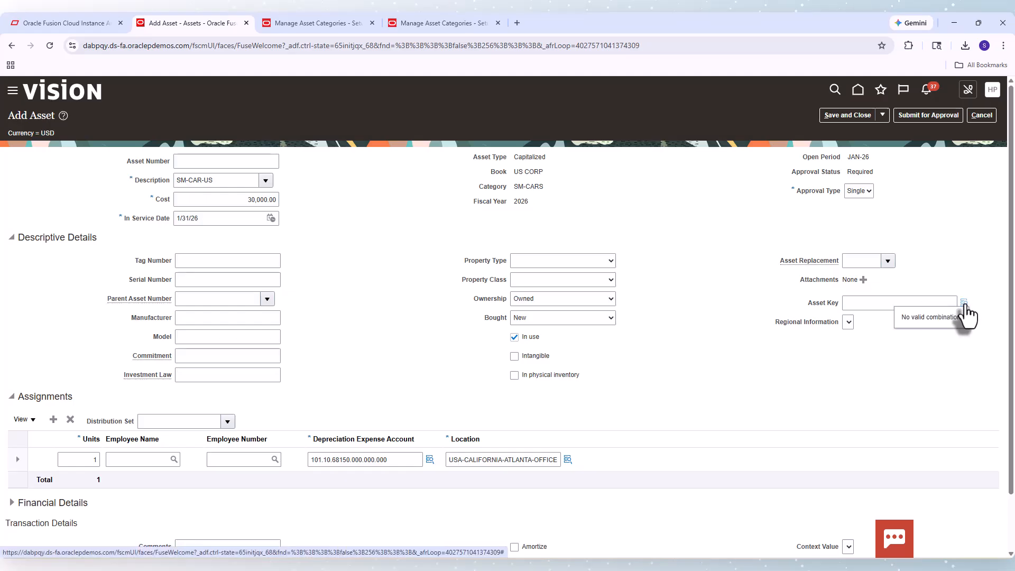
Look up the available asset keys and assign key 2015 to the SM-CAR-US asset
left_click(965, 306)
left_click(519, 348)
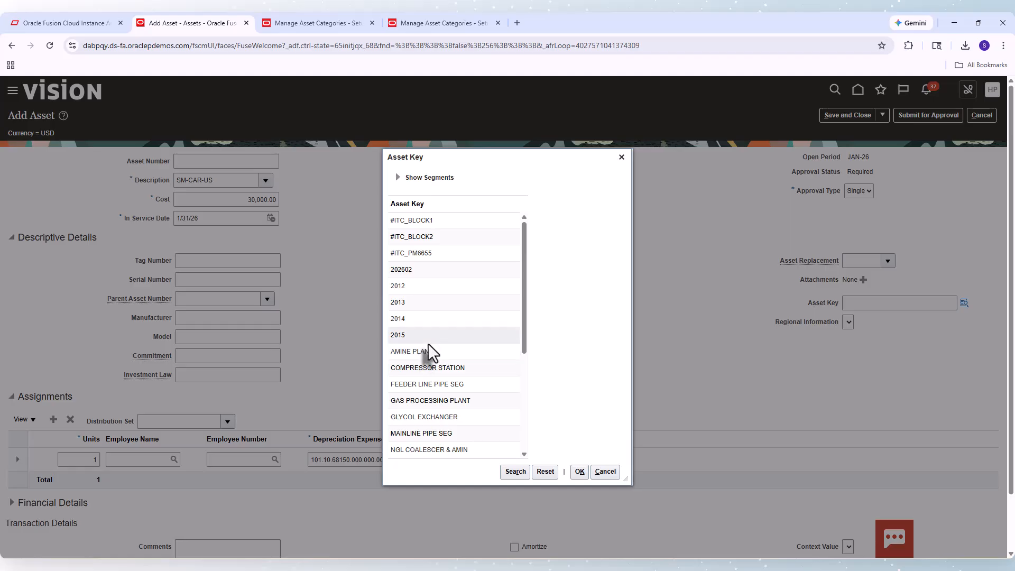
left_click(579, 474)
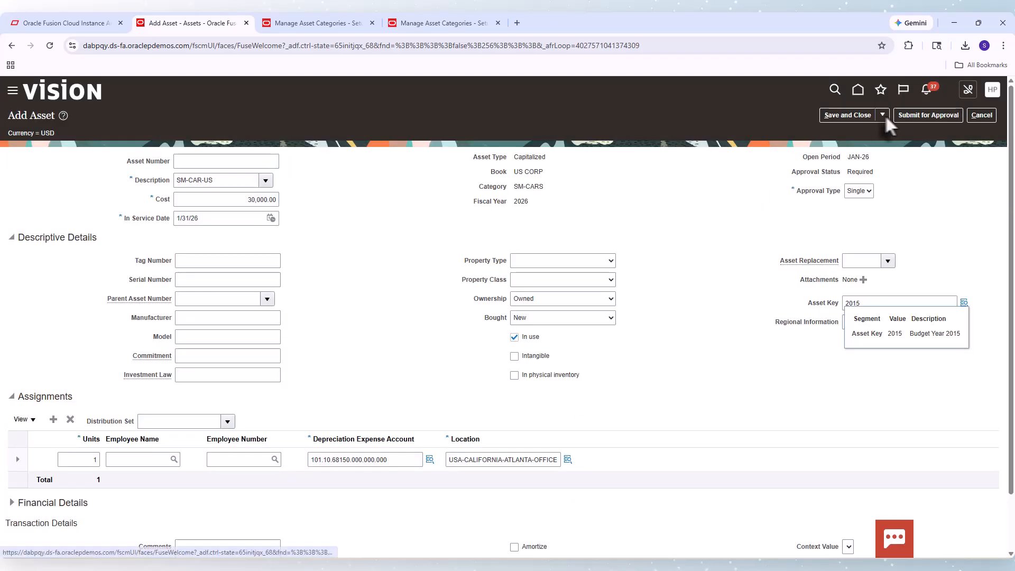
Submit the SM-CAR-US asset for approval and switch the asset additions overview to the US CORP book
left_click(916, 114)
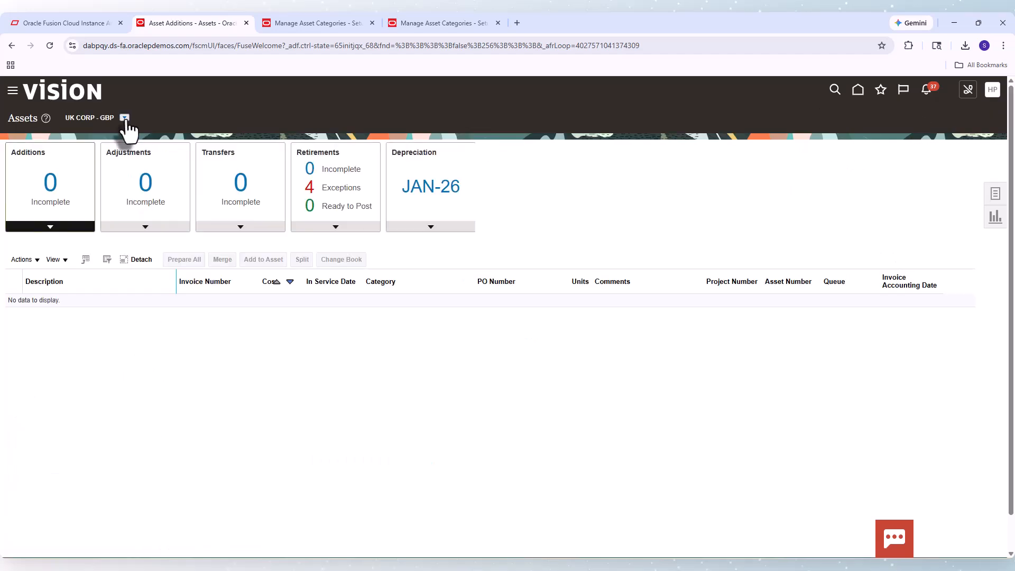
left_click(124, 117)
left_click(137, 157)
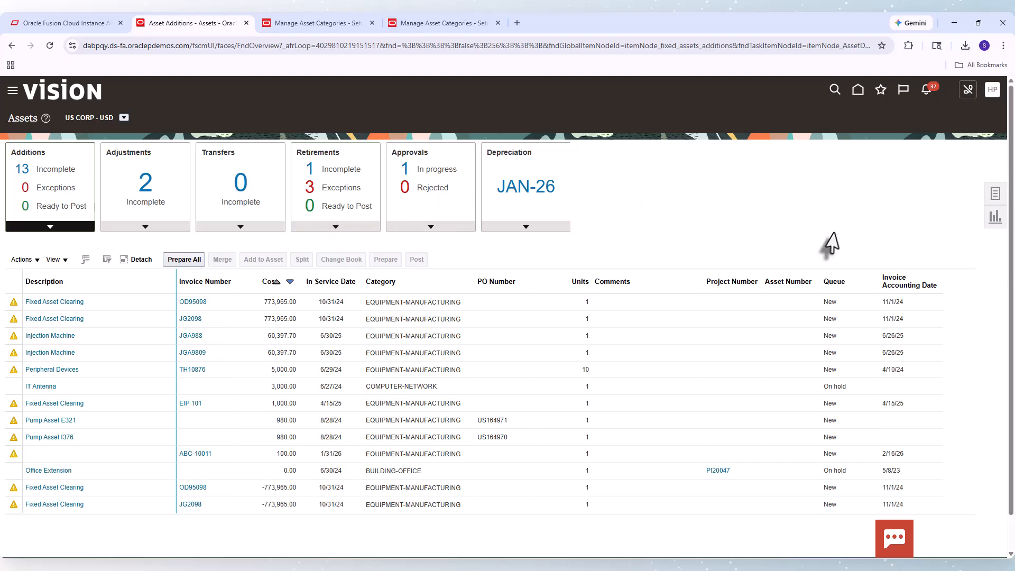
Start adding a new asset and choose UK CORP as its book
left_click(992, 195)
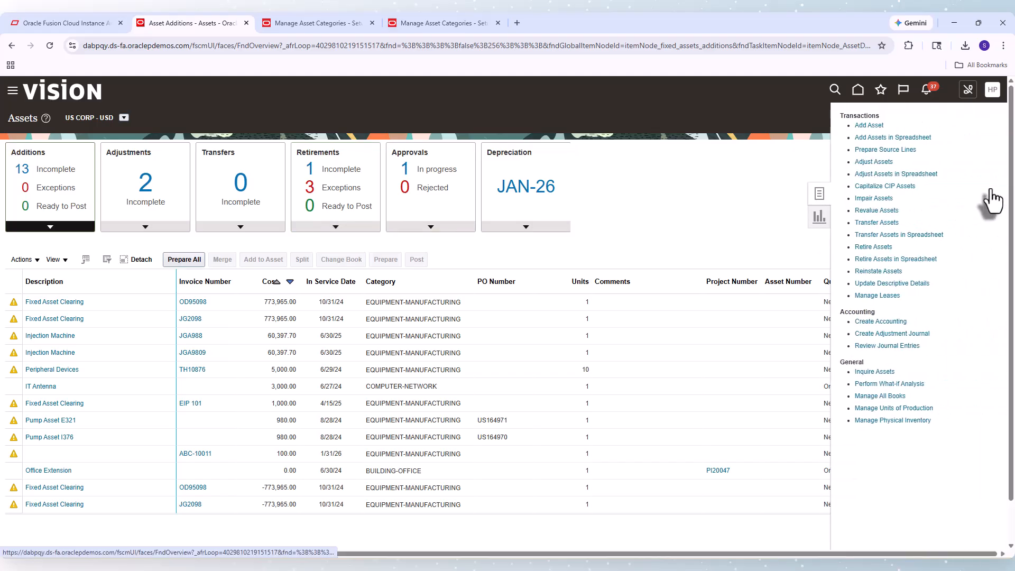
left_click(872, 127)
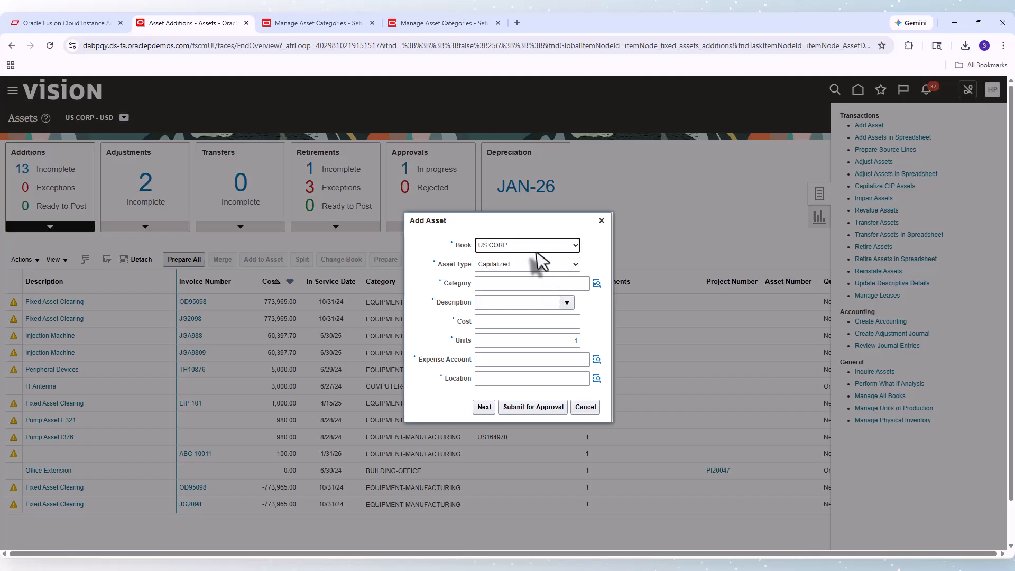
left_click(535, 249)
left_click(509, 269)
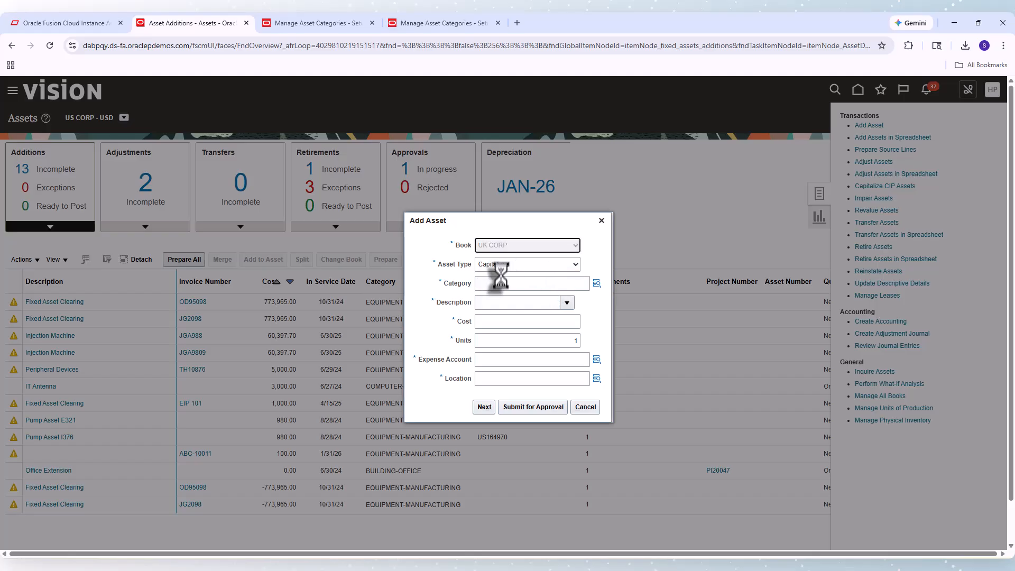
Find the category with major category SM and assign SM-CARS to the UK CORP asset
left_click(500, 284)
type("SM")
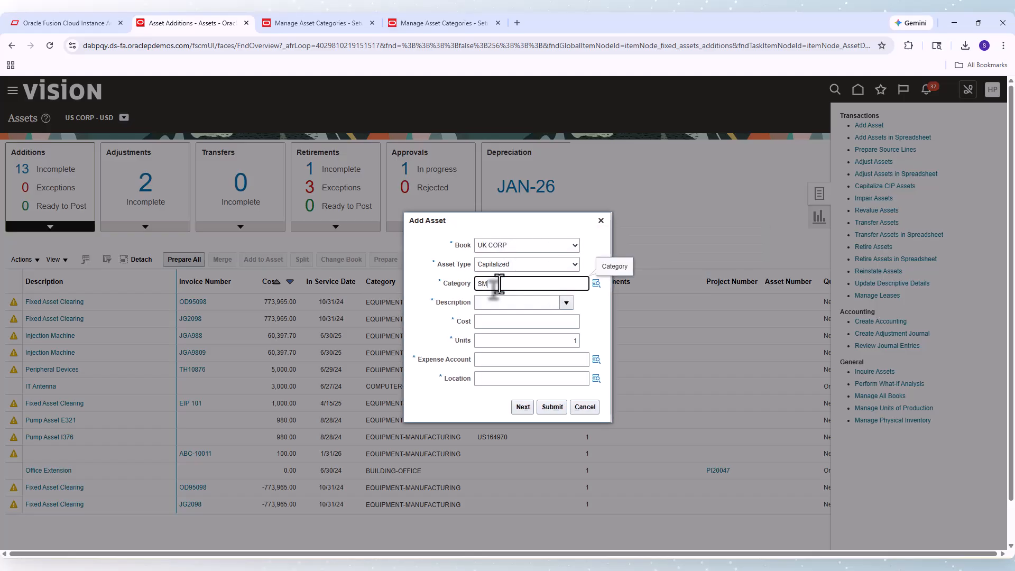
key("Tab")
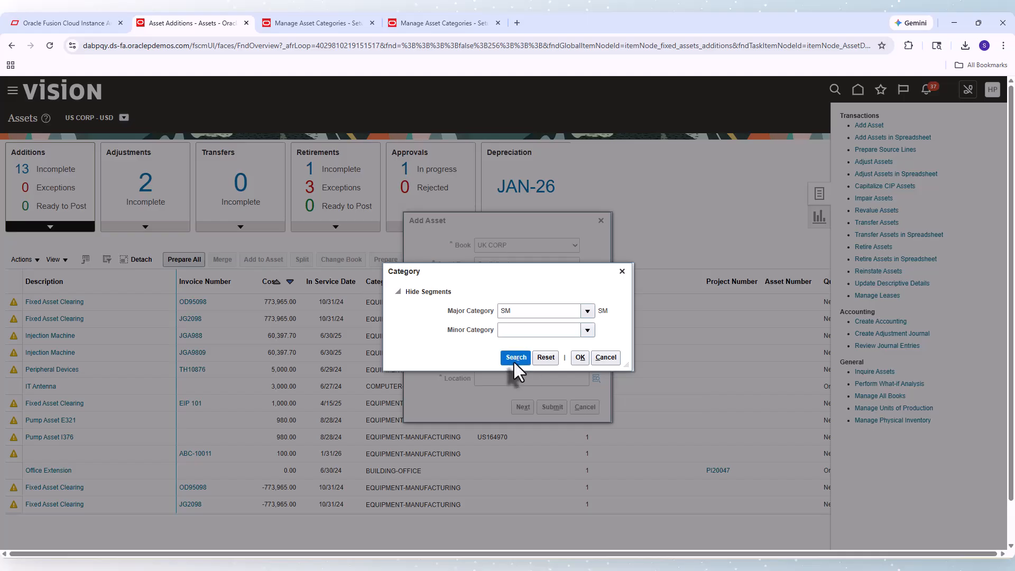
left_click(514, 361)
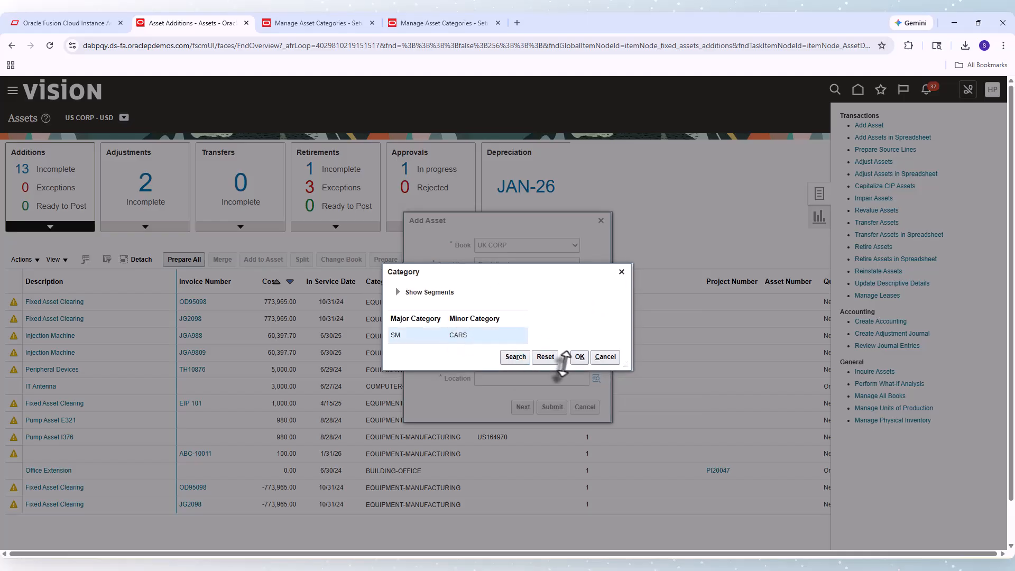
left_click(580, 357)
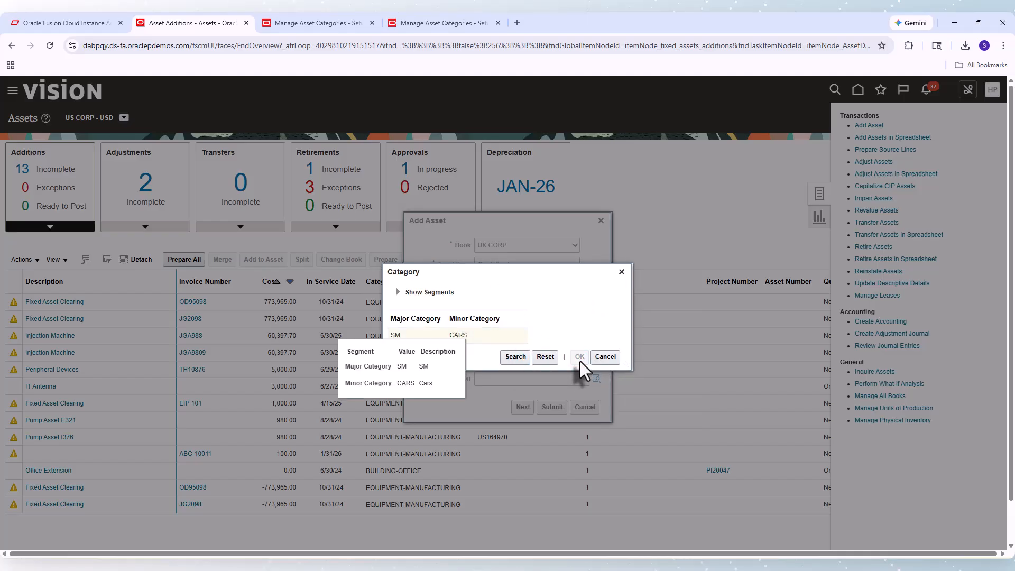
Describe the UK asset as SM-CAR UK and set its cost to 30000
left_click(495, 304)
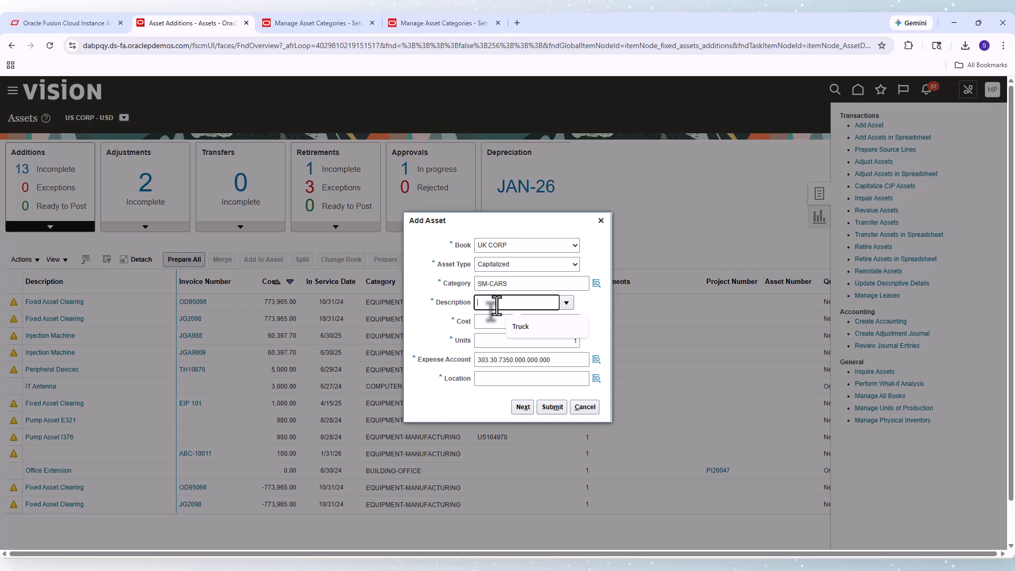
type("SM-CAR UK")
key("Tab")
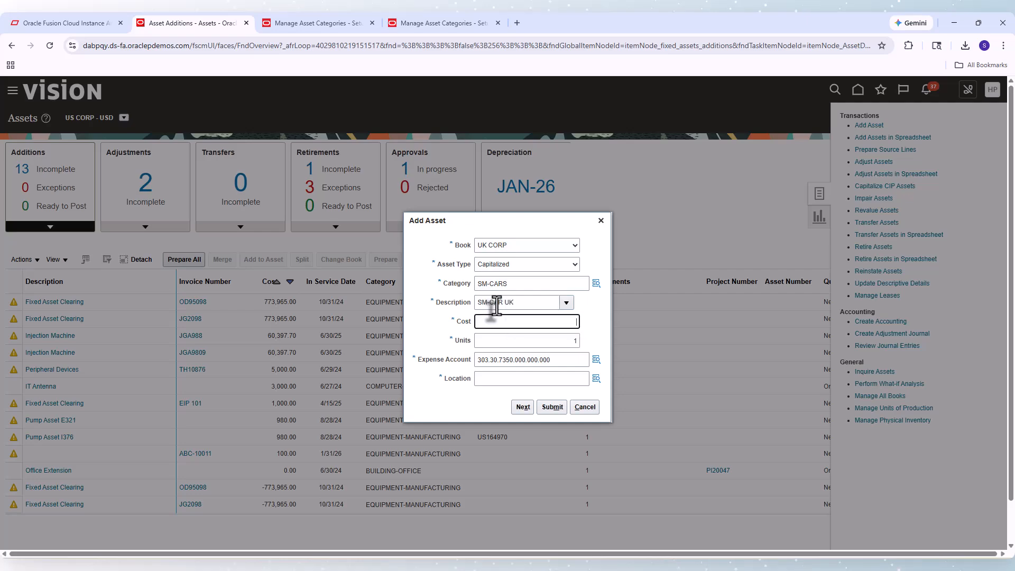
type("30000")
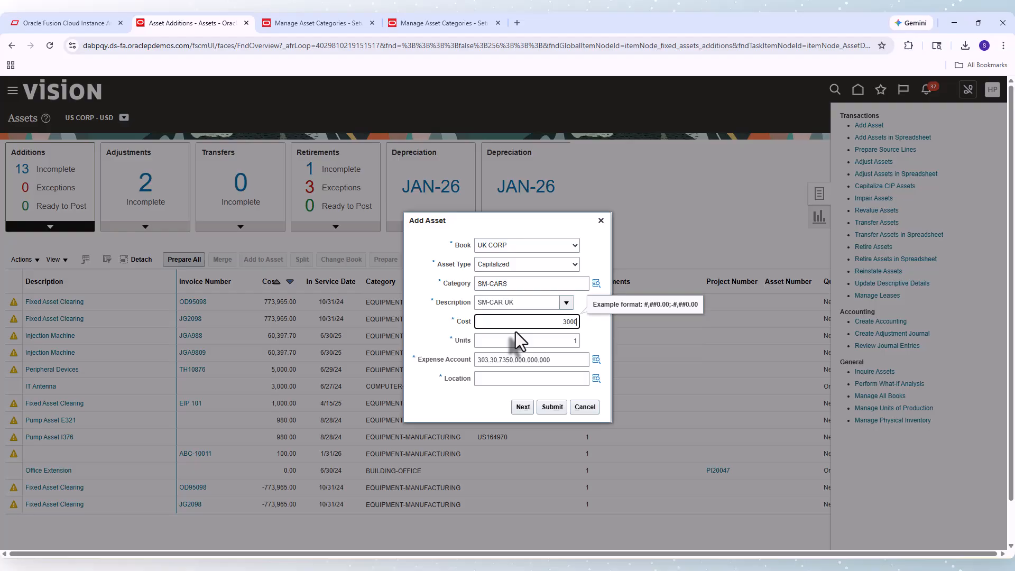
key("Tab")
Look up the locations, assign the FRANCE-NONE-PARIS manufacturing location to SM-CAR UK, and continue to the full asset details
left_click(517, 378)
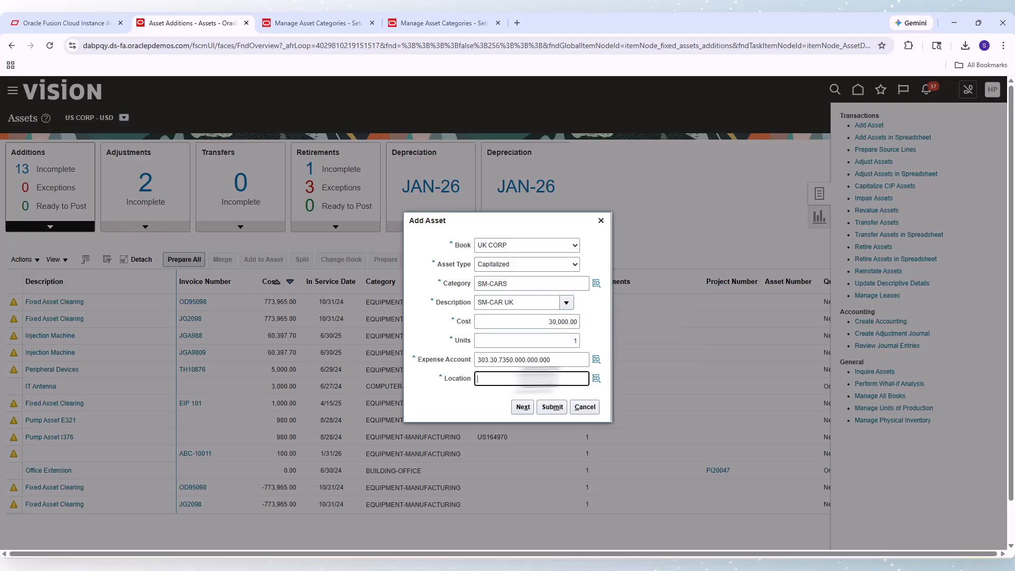
left_click(596, 382)
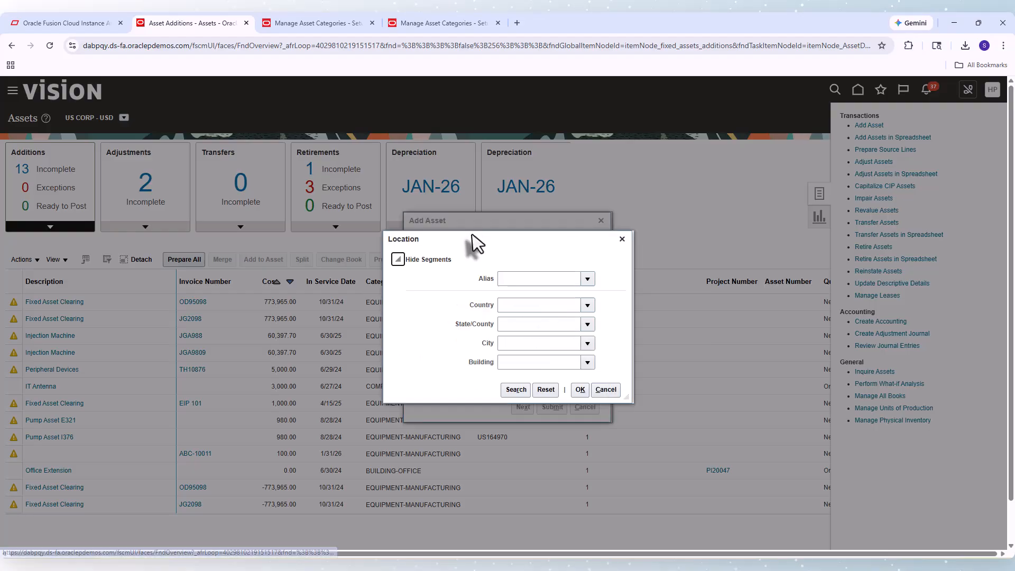
left_click(513, 390)
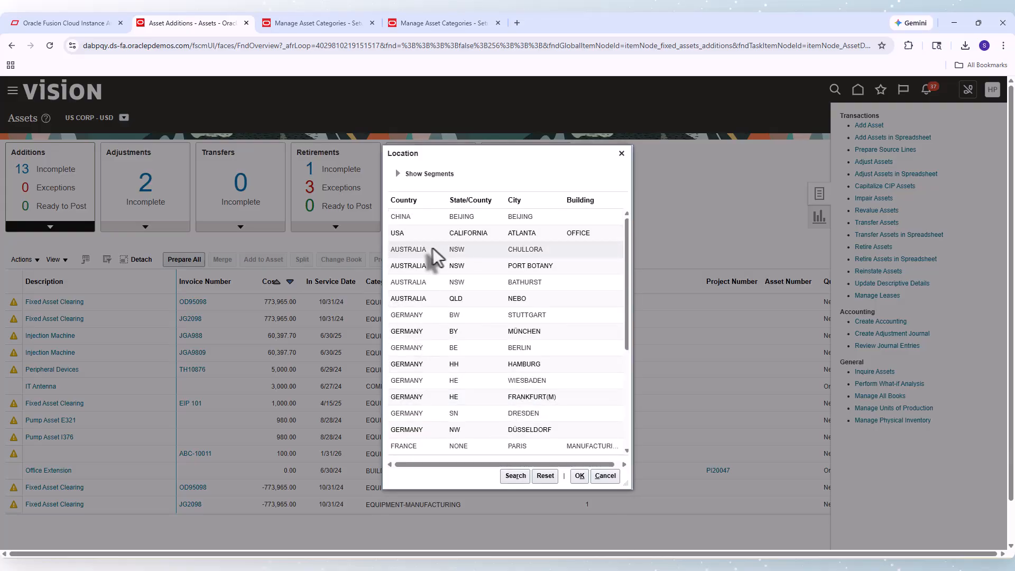
left_click(422, 444)
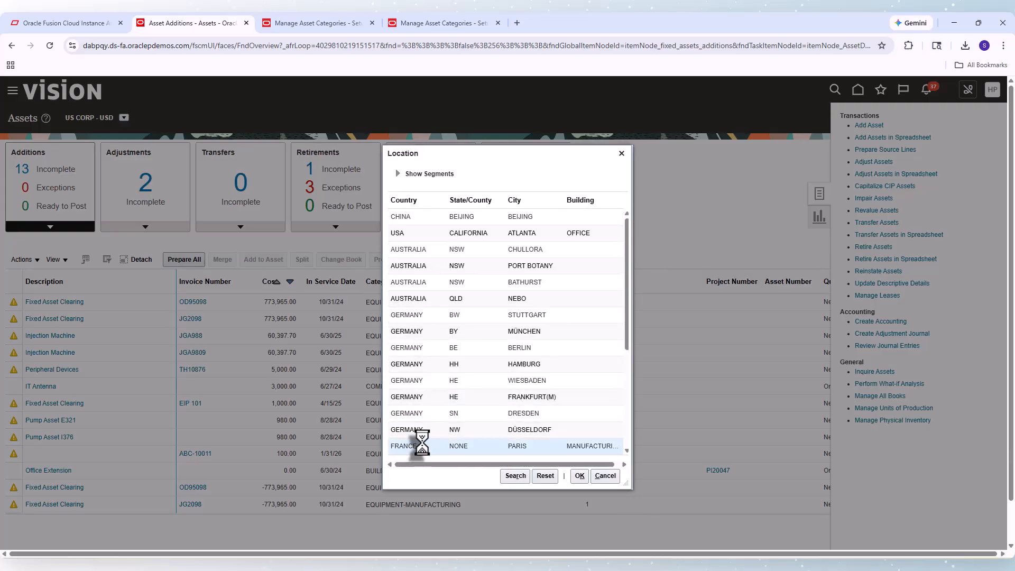
left_click(579, 476)
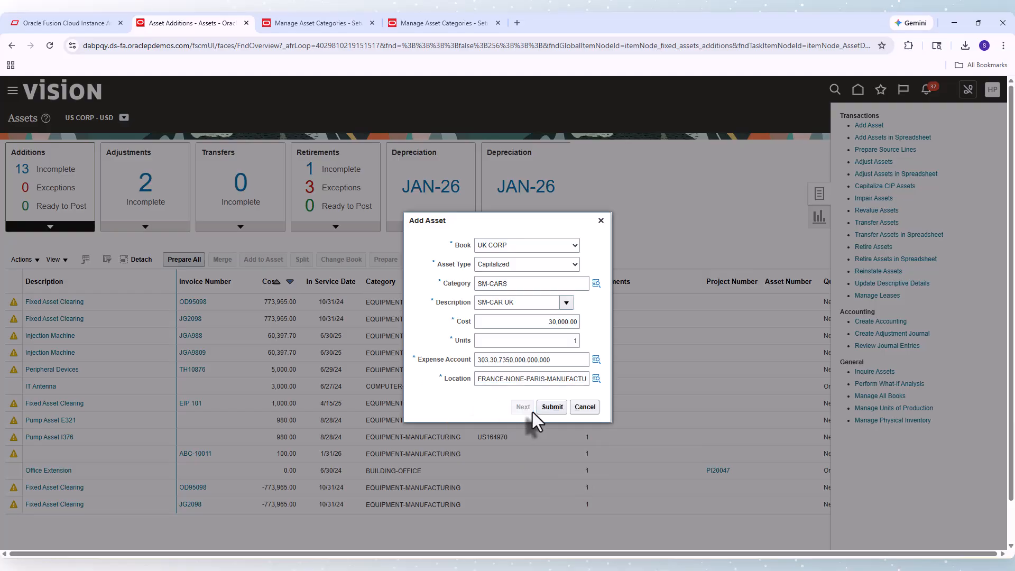
left_click(532, 411)
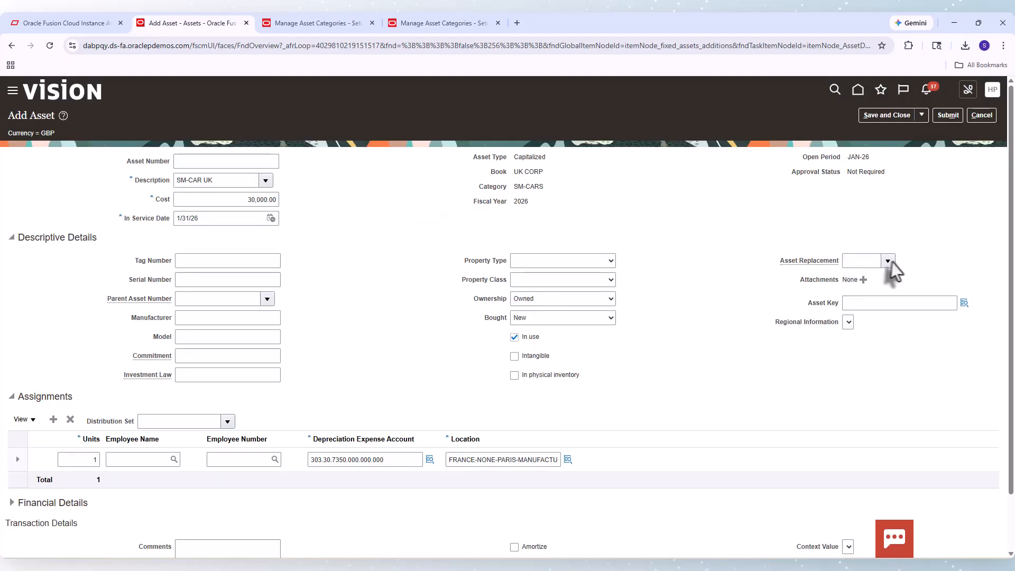
Look up the available asset keys and assign key 2015 to the SM-CAR UK asset
left_click(964, 303)
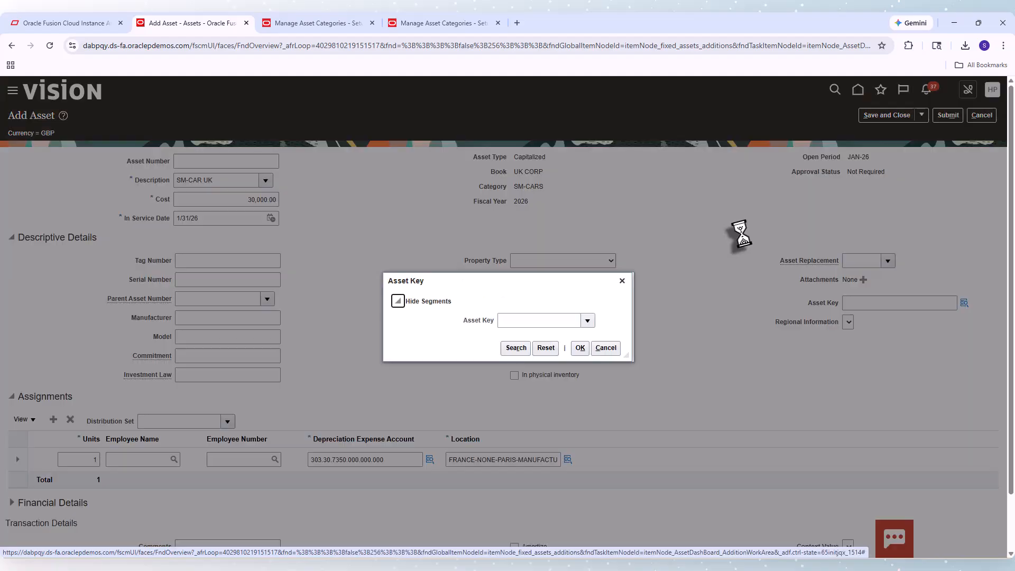
left_click(521, 350)
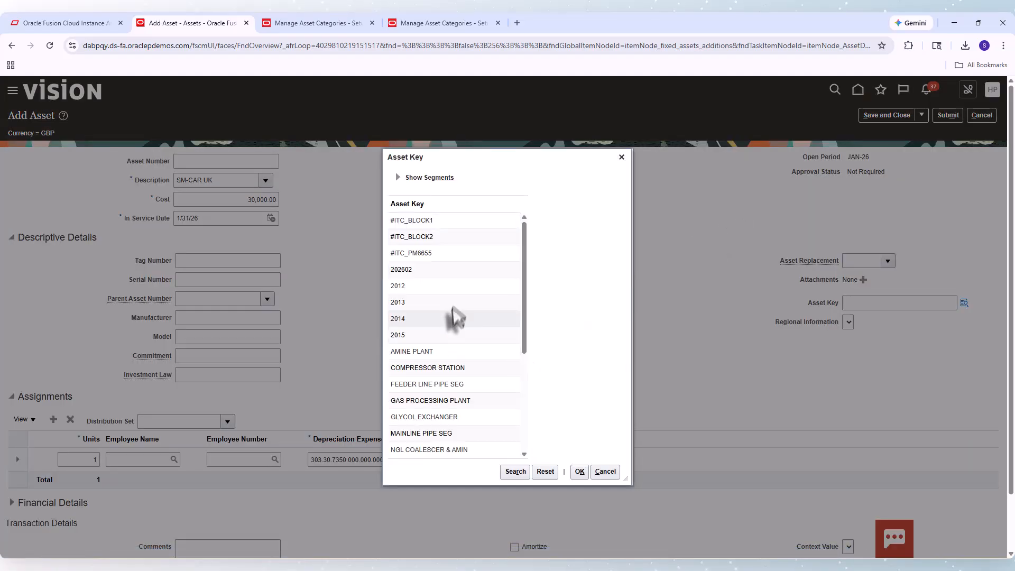
left_click(410, 334)
left_click(580, 471)
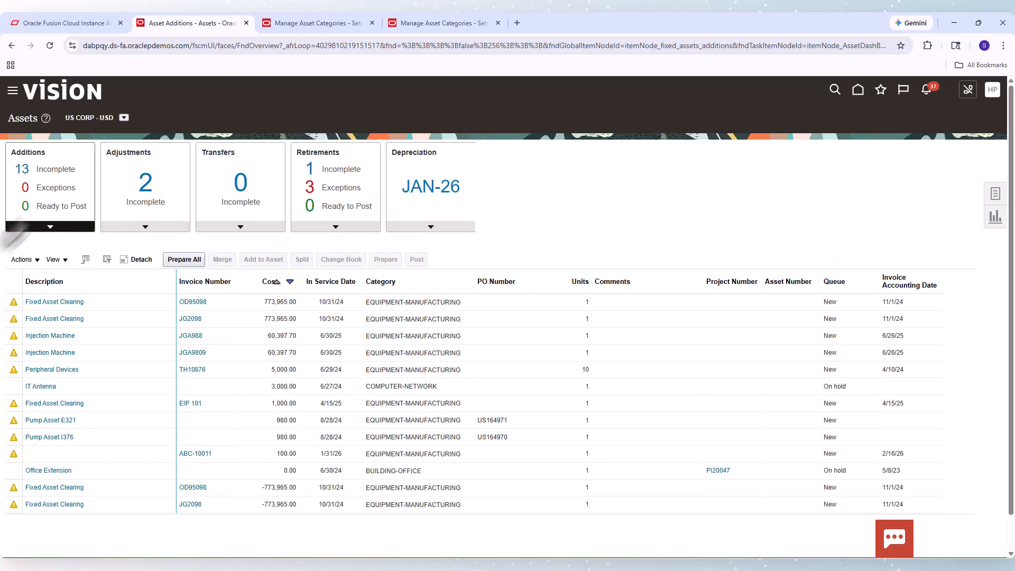
Switch the asset additions overview to the UK CORP book and select the SM-CAR UK line
left_click(124, 118)
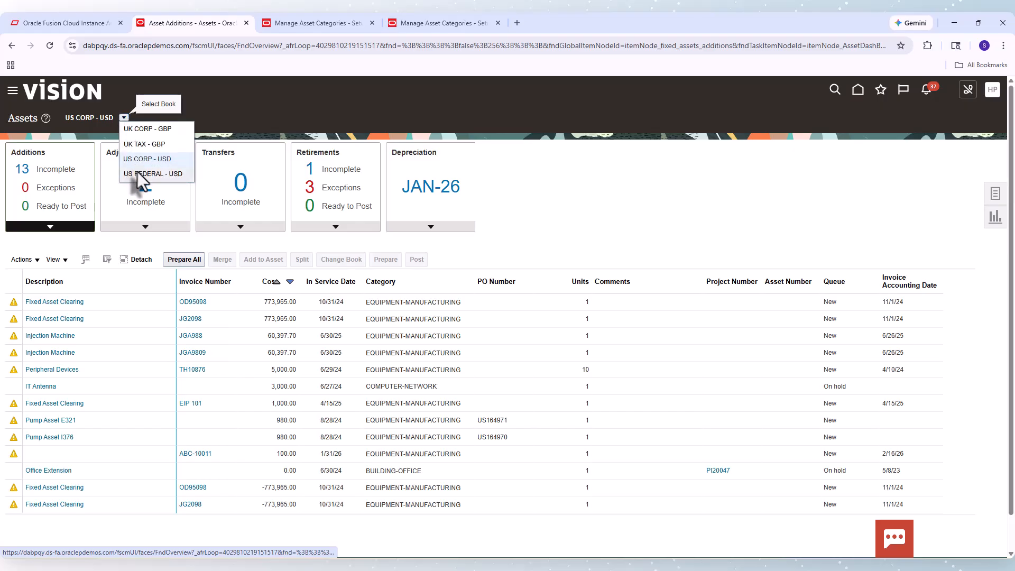
left_click(152, 127)
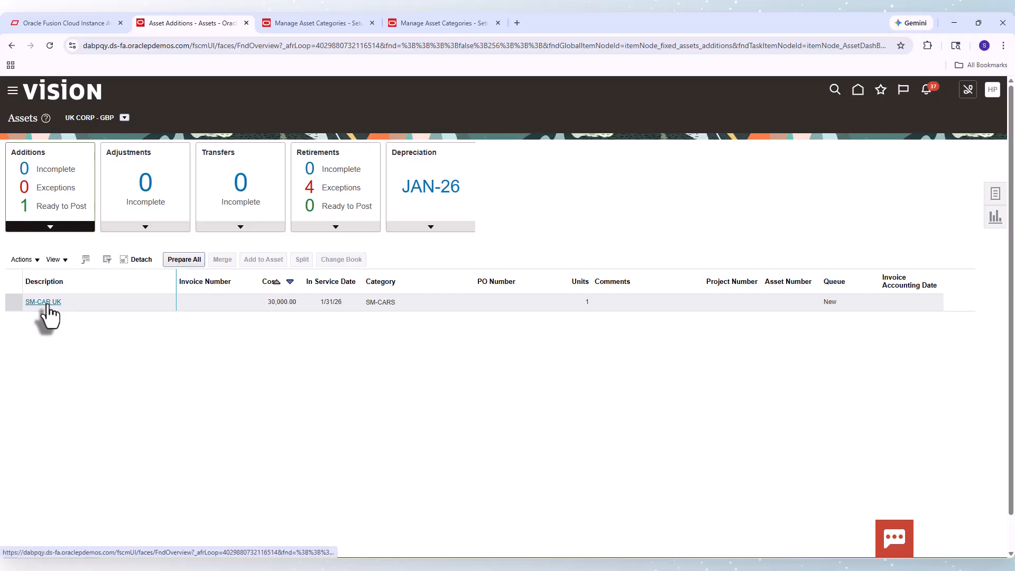
left_click(96, 306)
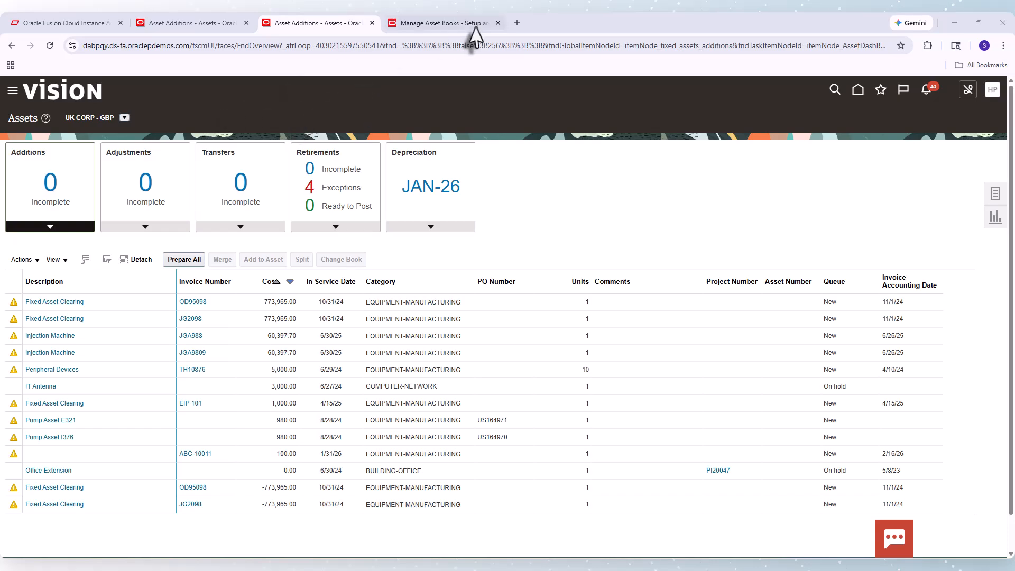
Review the US CORP book's settings in the asset book setup and return to the asset additions overview
left_click(453, 22)
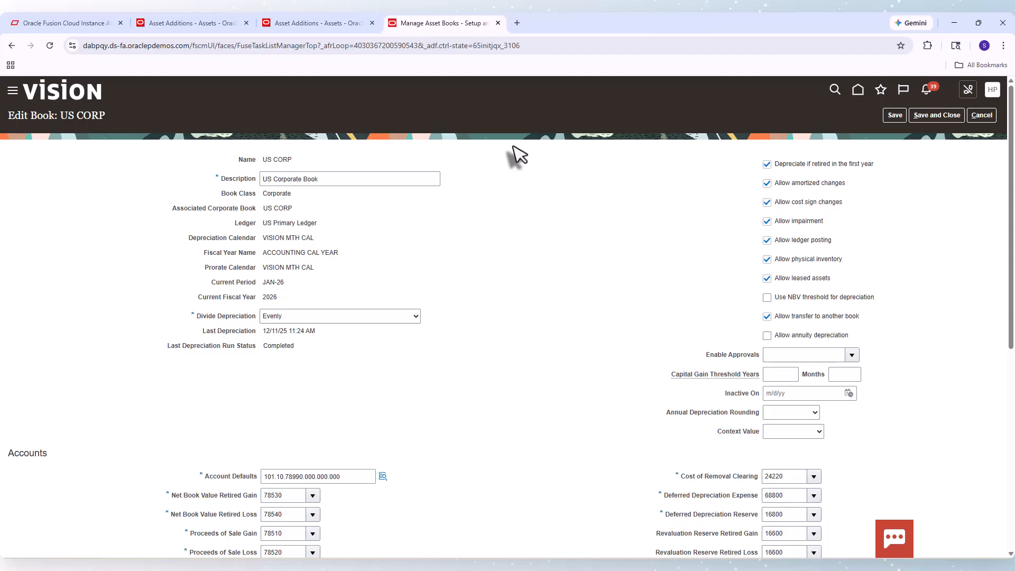
left_click(172, 24)
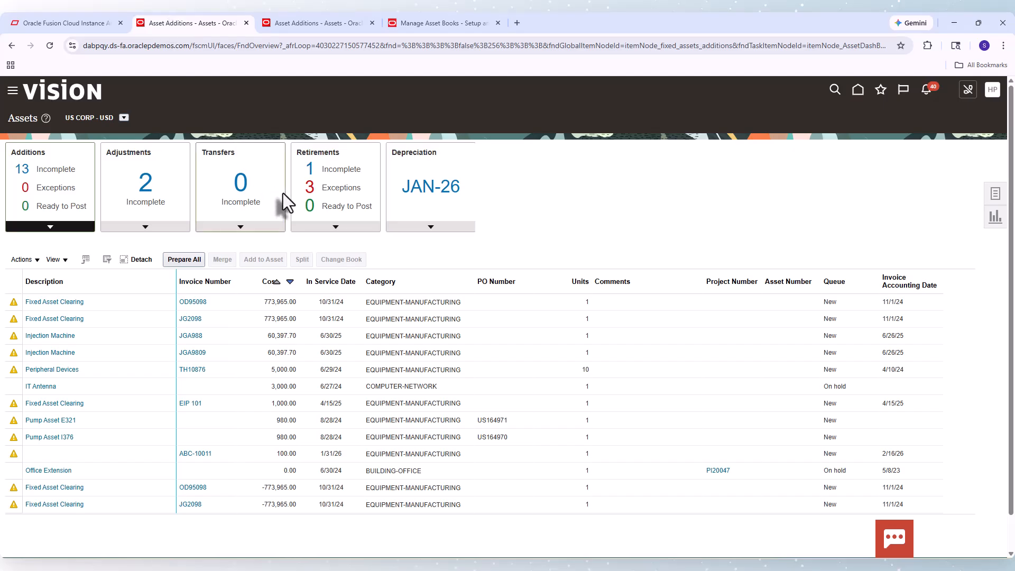
Search the asset inquiry for category SM-CARS in the US CORP book and examine the asset's financial details
left_click(997, 196)
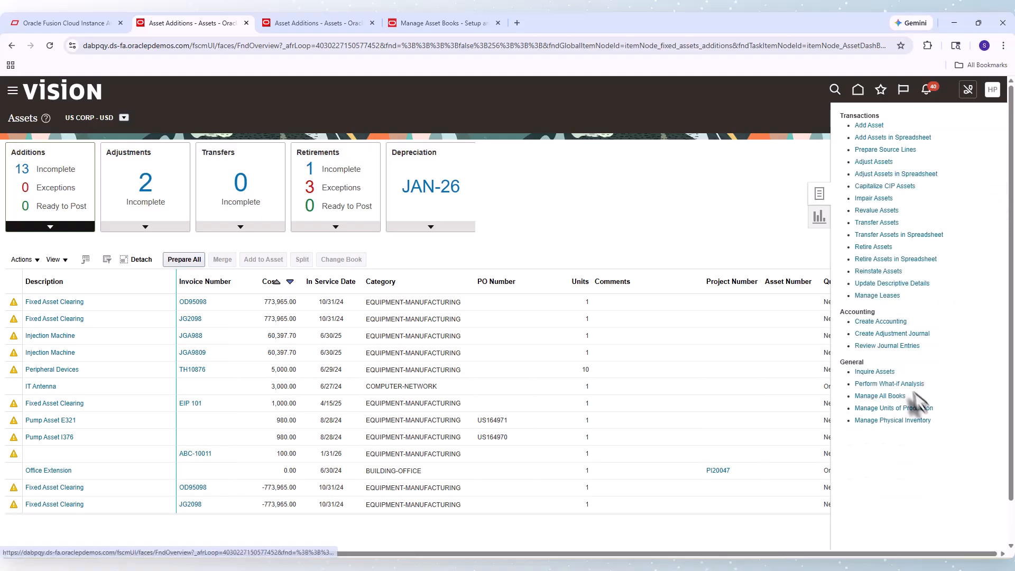
left_click(884, 374)
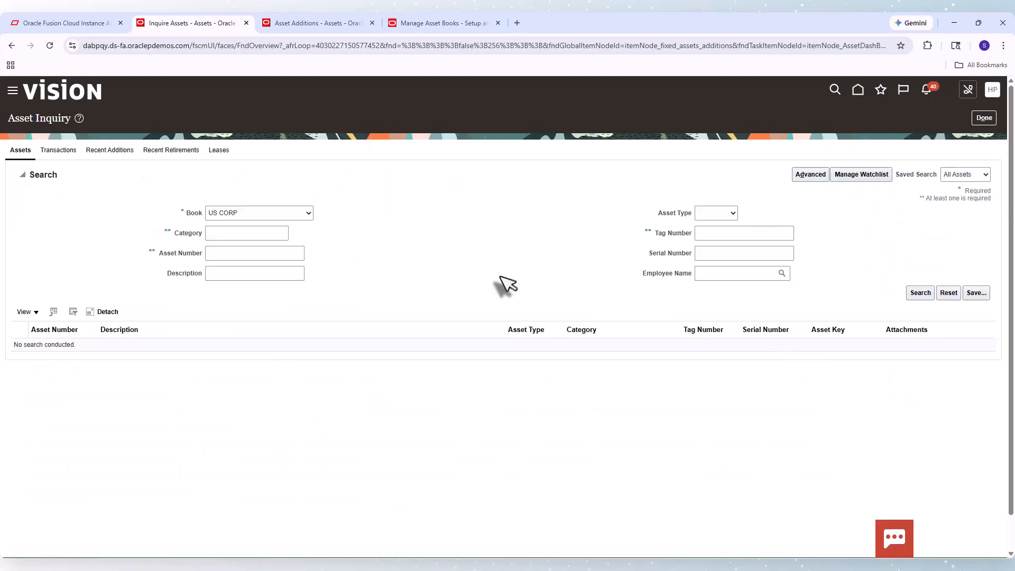
left_click(254, 235)
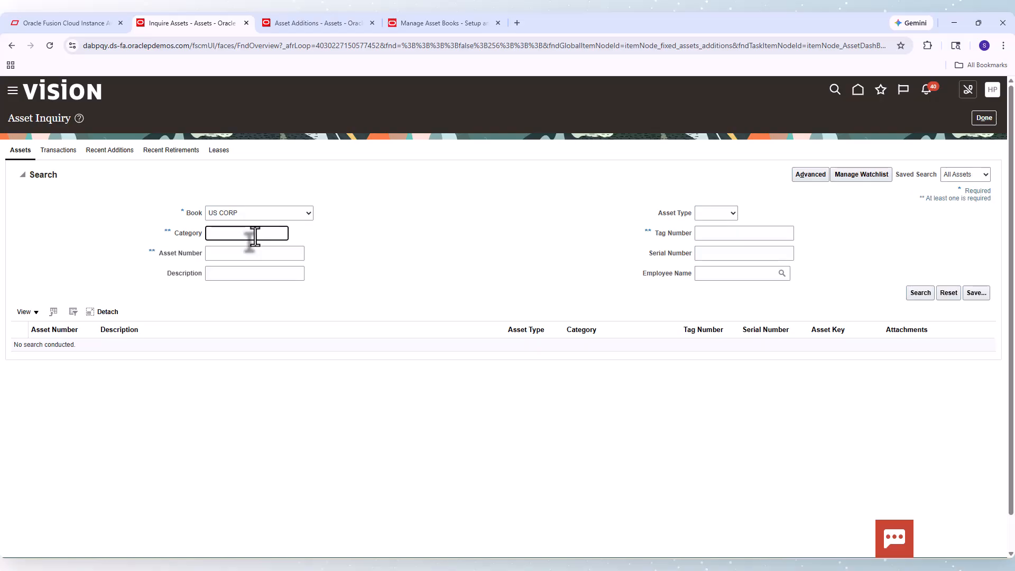
type("SM-CARS")
key("Return")
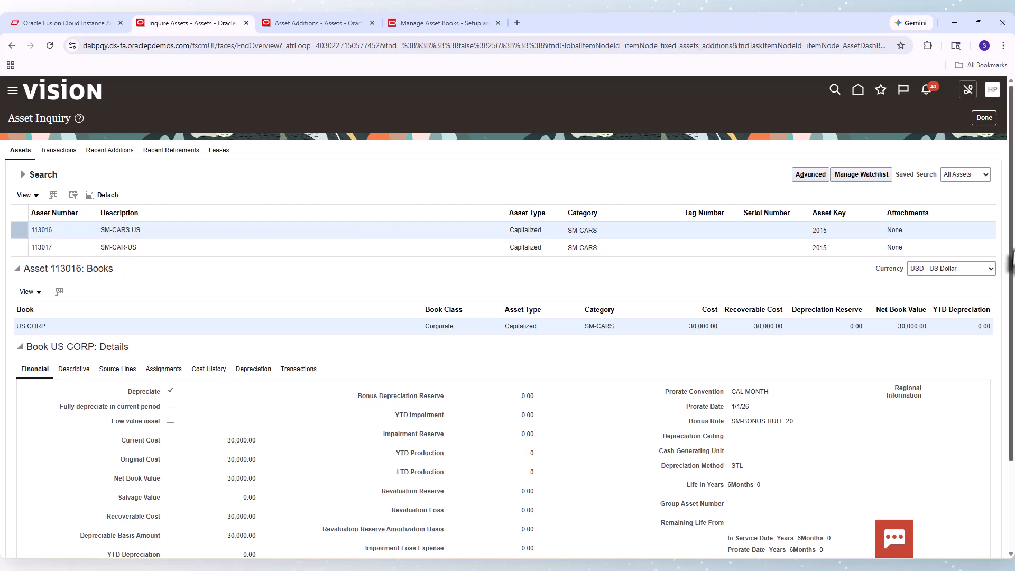
scroll(507, 318, "down", 1)
Search the asset inquiry for category SM-CARS in the UK CORP book
left_click(305, 24)
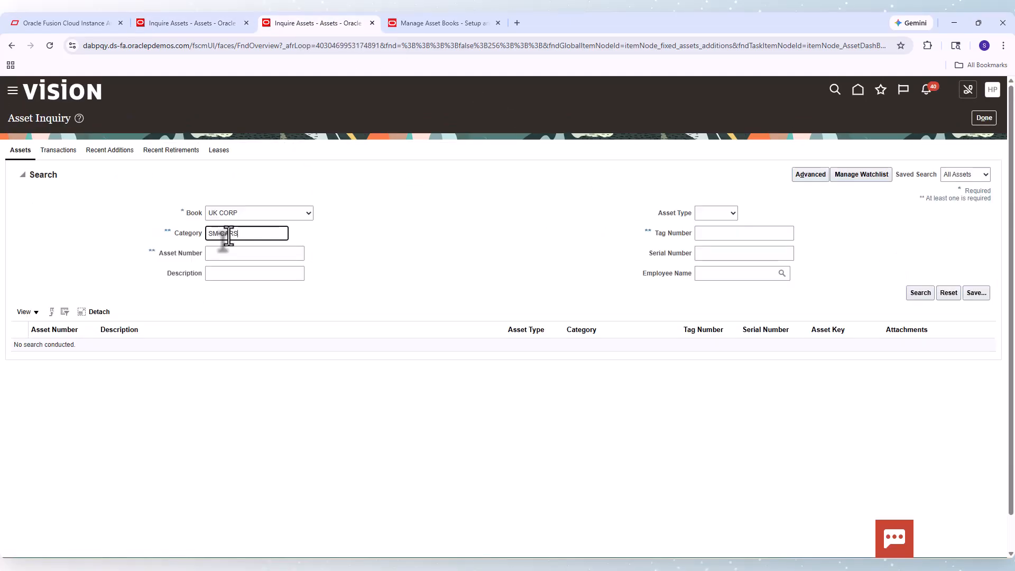
key("Return")
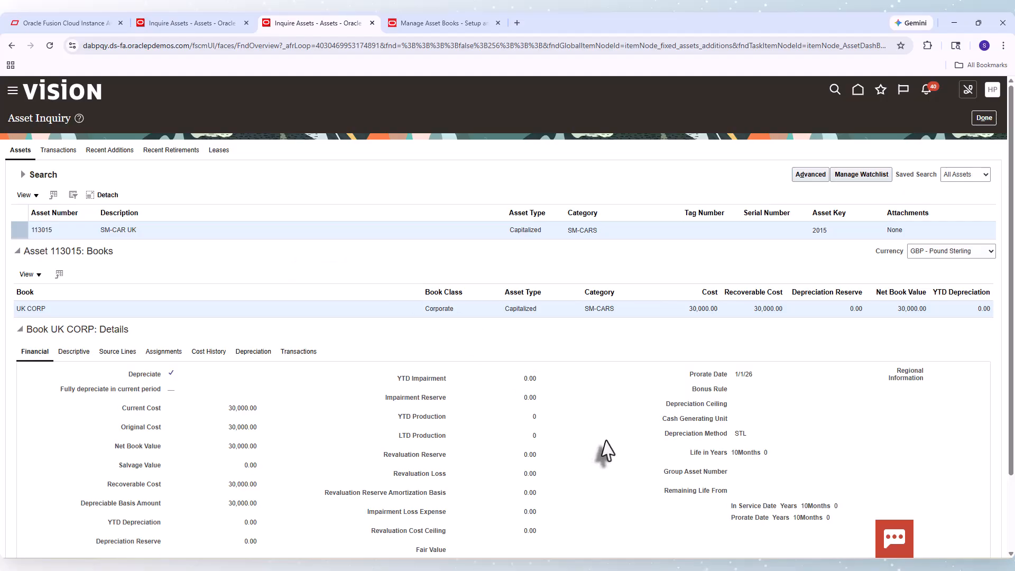
Switch to PowerPoint and enter Done as the status of step 4, Create Asset in US CORP and UK CORP Books
mouse_move(707, 565)
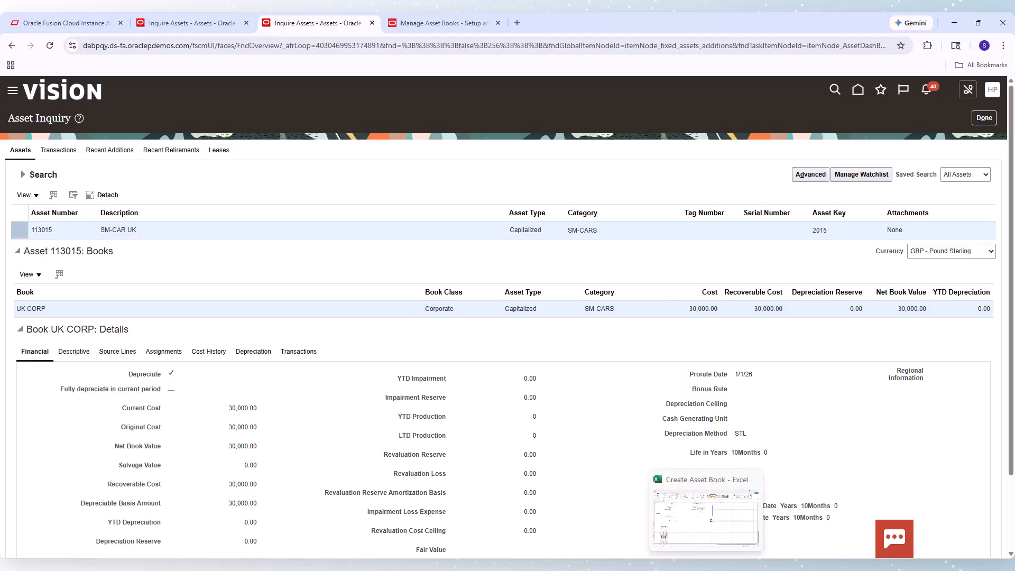
left_click(621, 564)
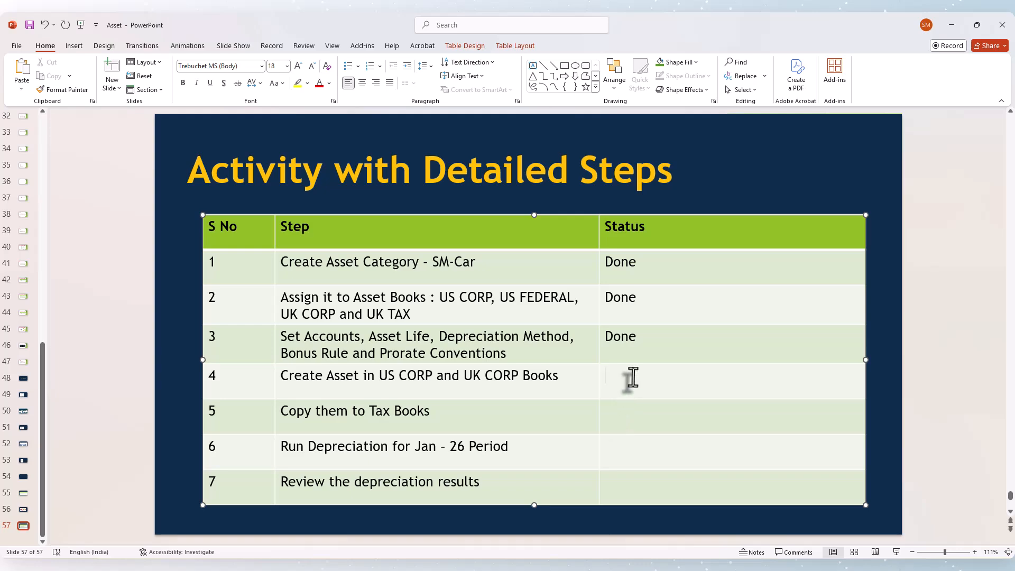
type("Done")
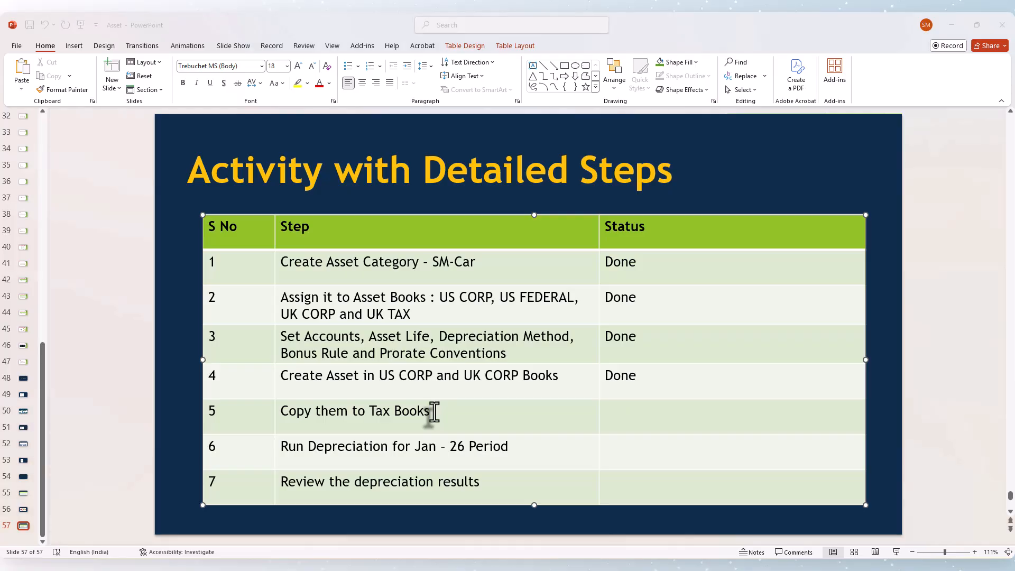
Switch to Oracle Fusion Assets, leave the asset inquiry, and compare the open depreciation periods of the UK TAX and UK CORP books
key("alt+Tab")
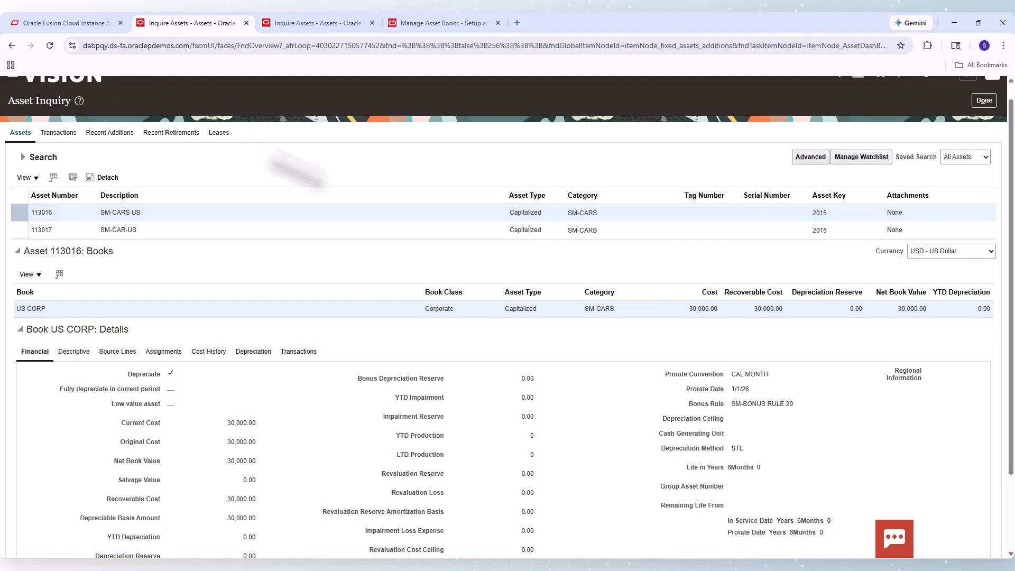
scroll(1011, 103, "up", 1)
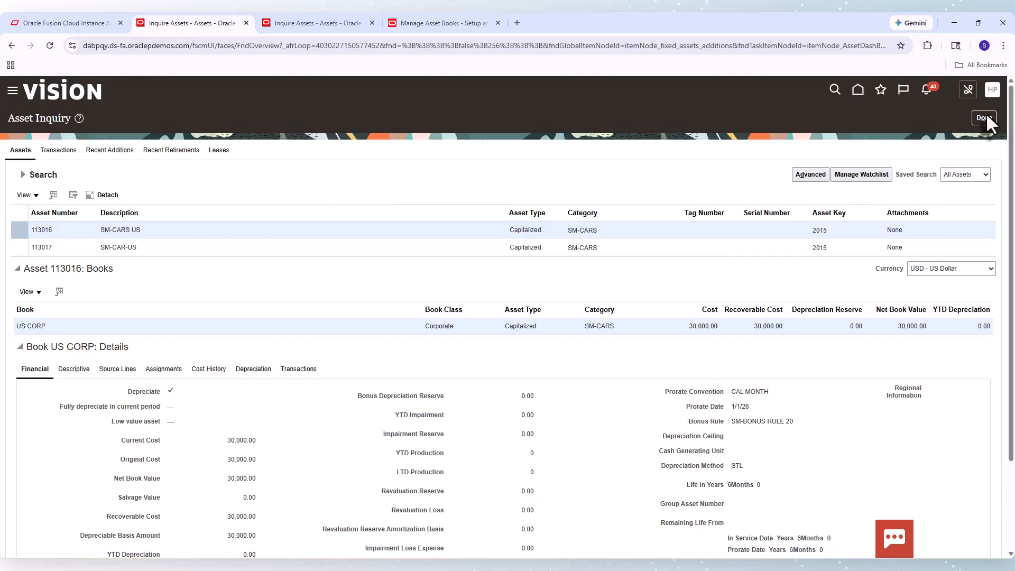
left_click(984, 116)
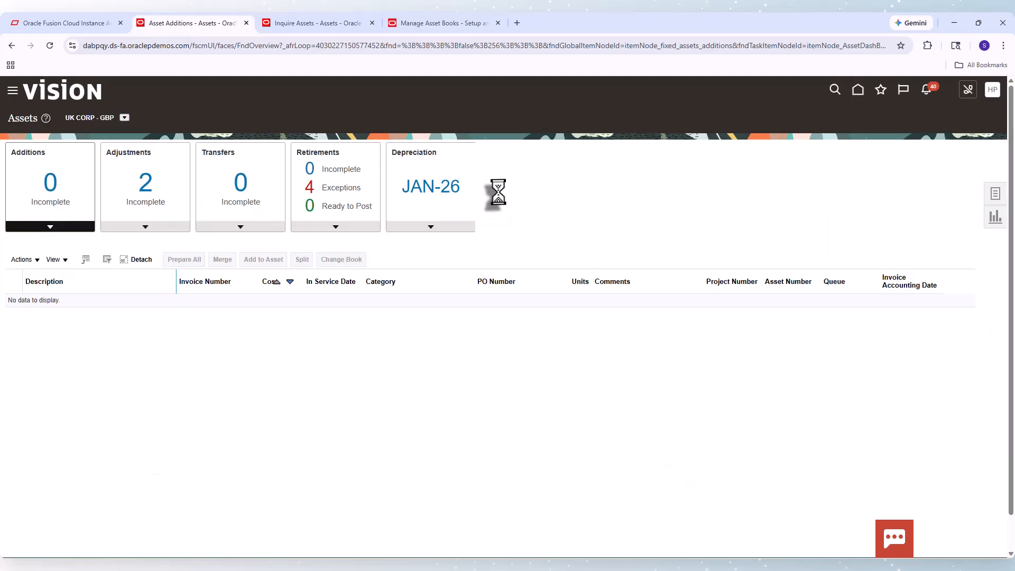
left_click(125, 118)
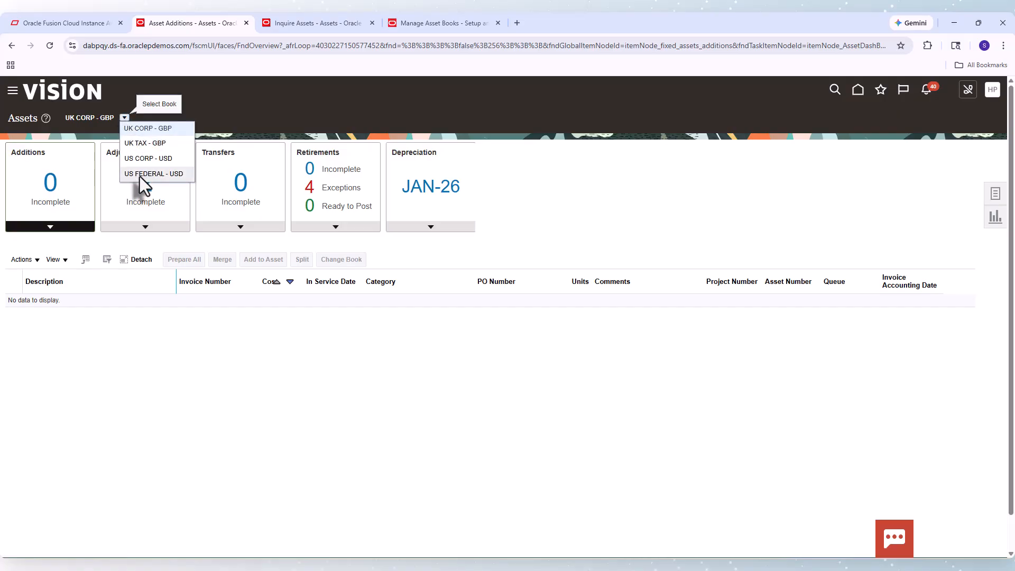
left_click(139, 144)
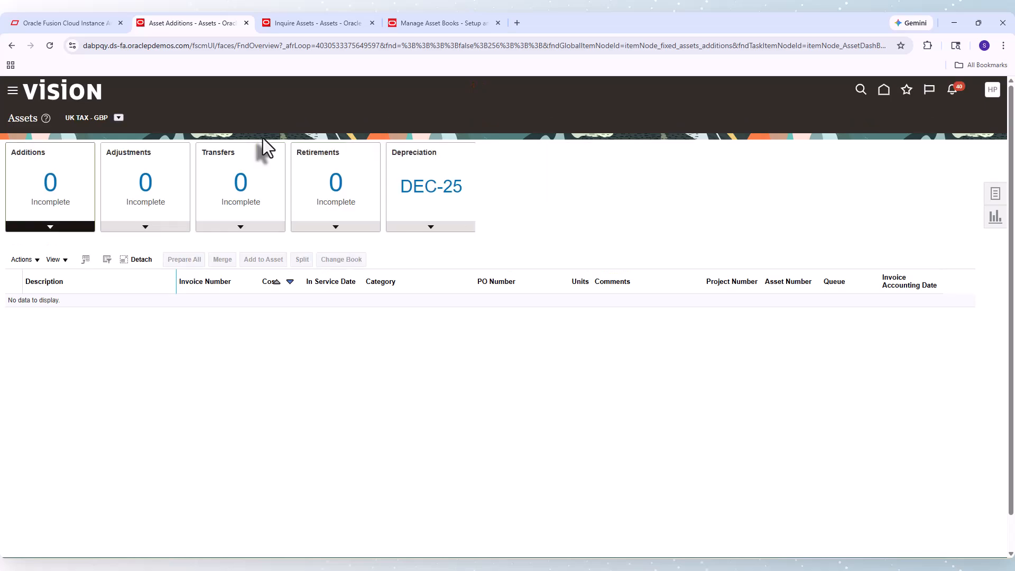
left_click(432, 231)
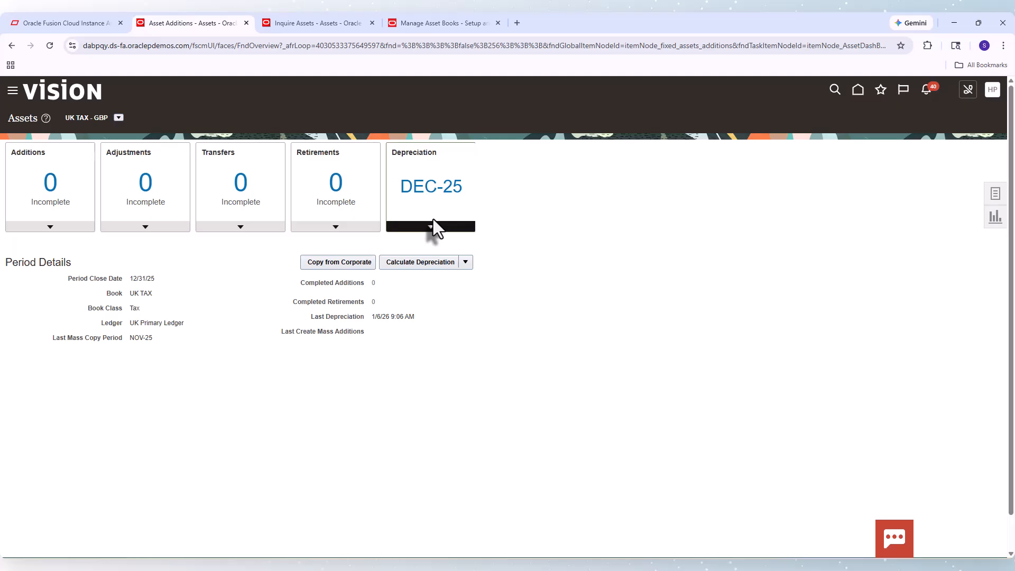
left_click(118, 118)
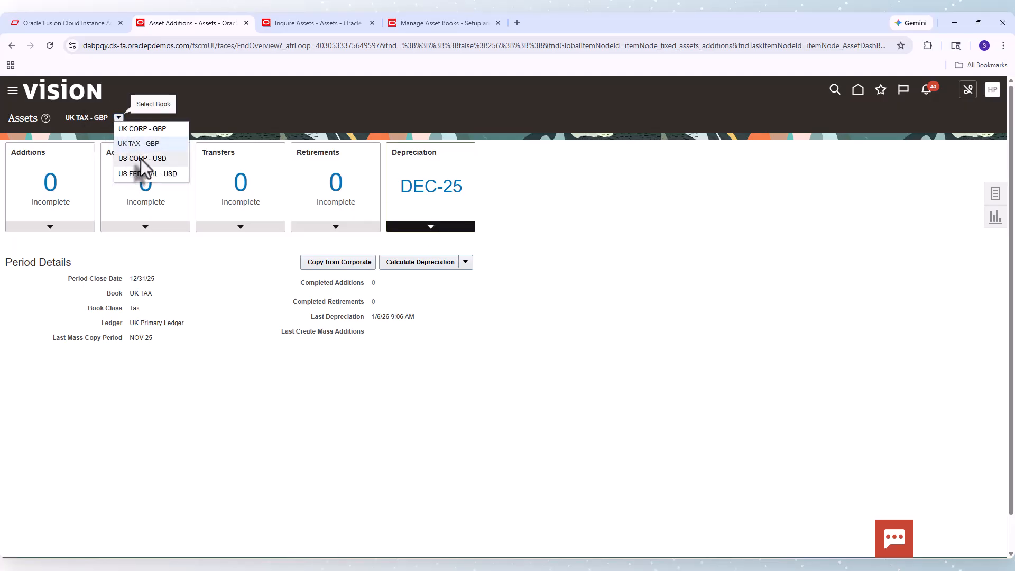
left_click(140, 129)
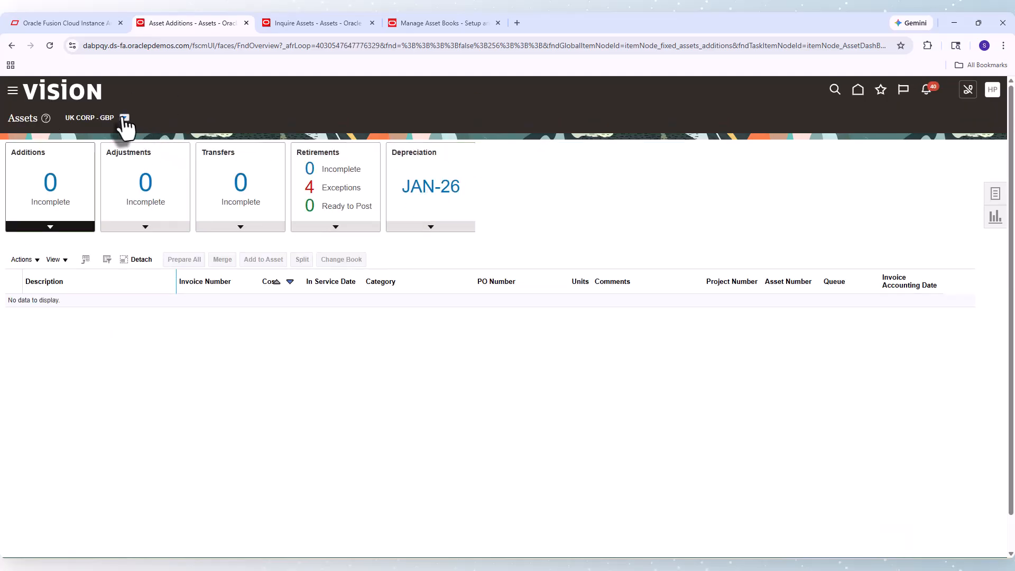
Select the UK TAX book and close its DEC-25 depreciation period
left_click(124, 117)
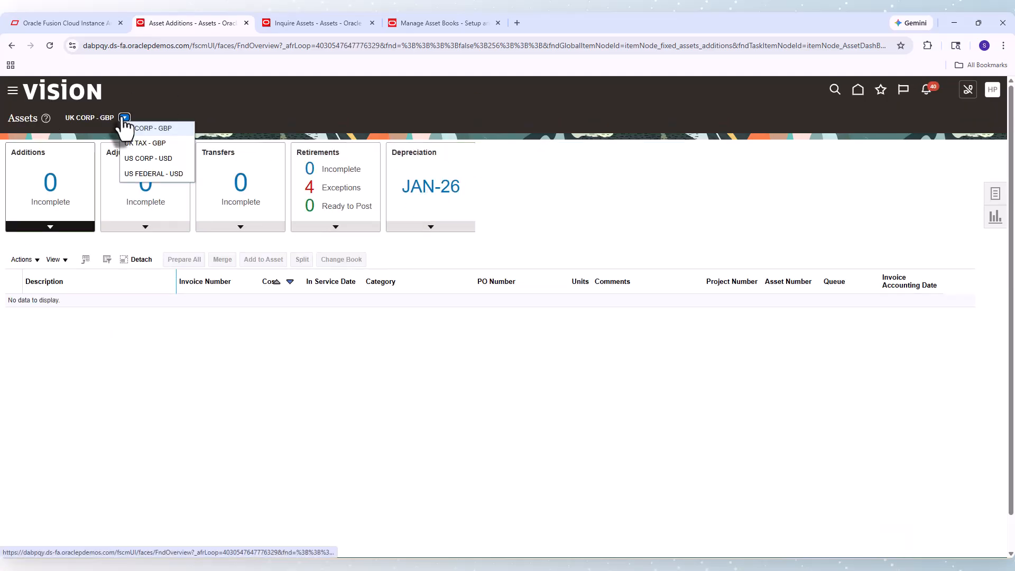
left_click(145, 145)
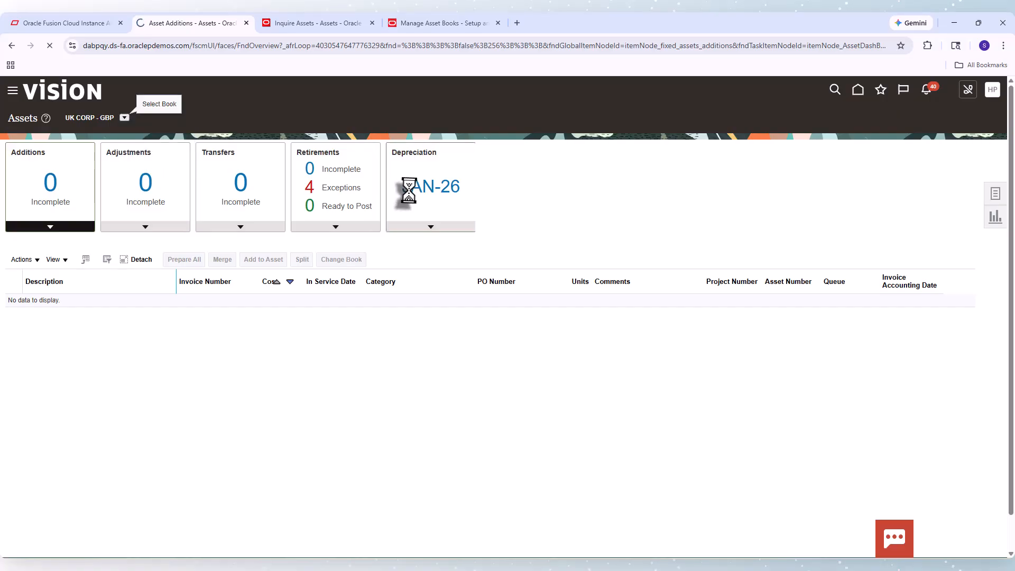
left_click(430, 226)
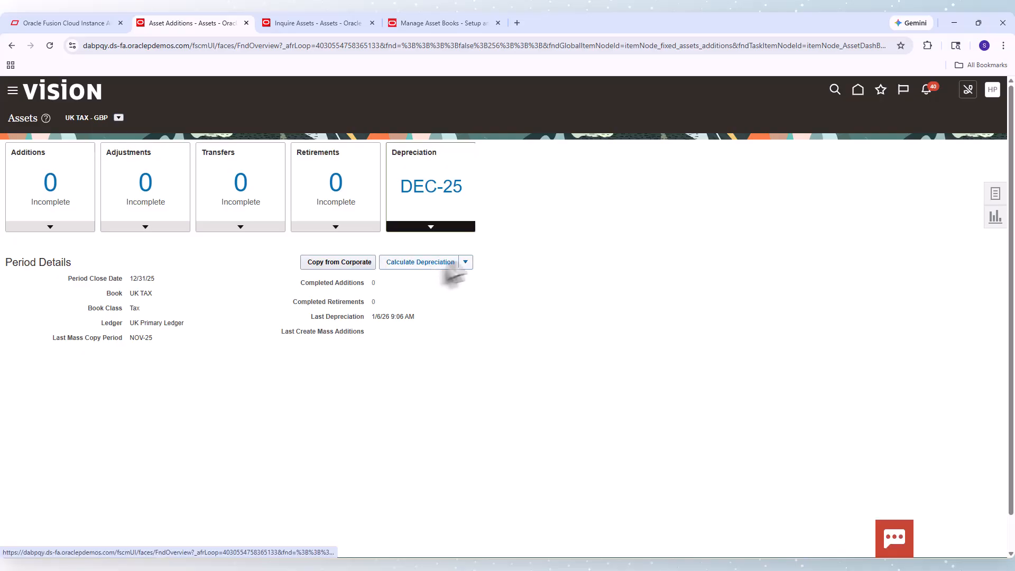
left_click(467, 261)
left_click(420, 280)
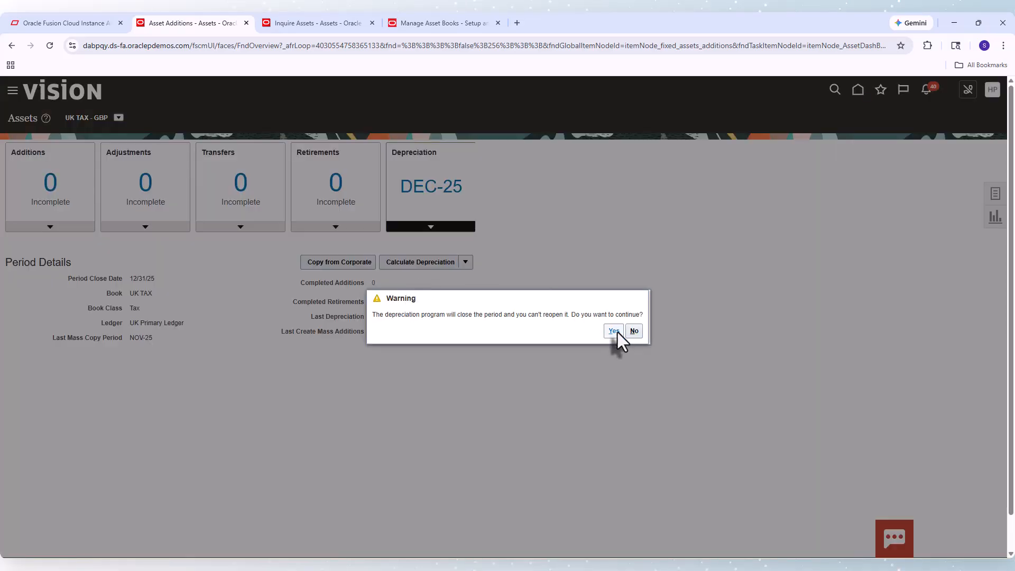
left_click(614, 331)
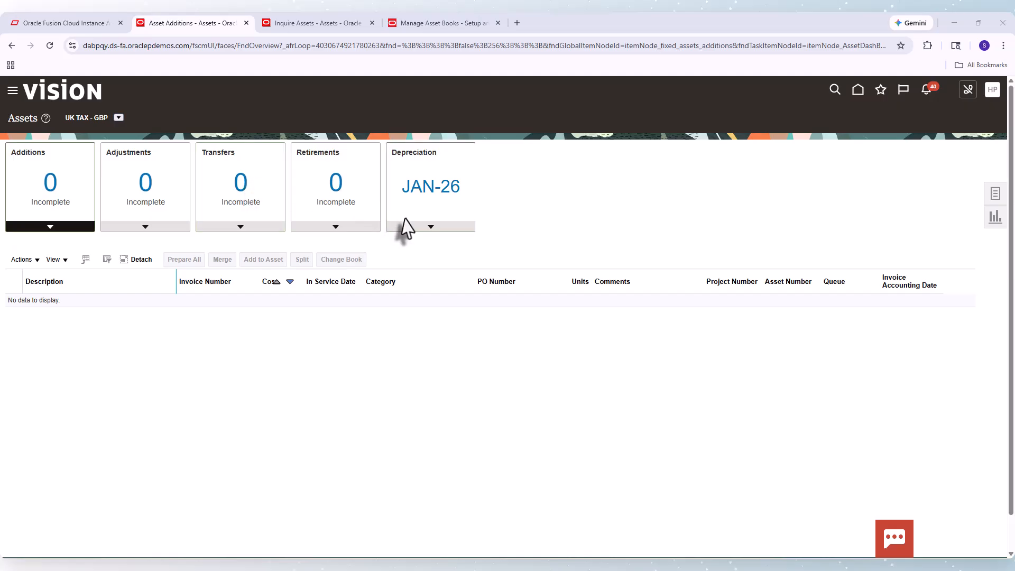
Look up corporate book period JAN-26, cancel the lookup, and submit Copy from Corporate into UK TAX for period DEC-25
left_click(431, 227)
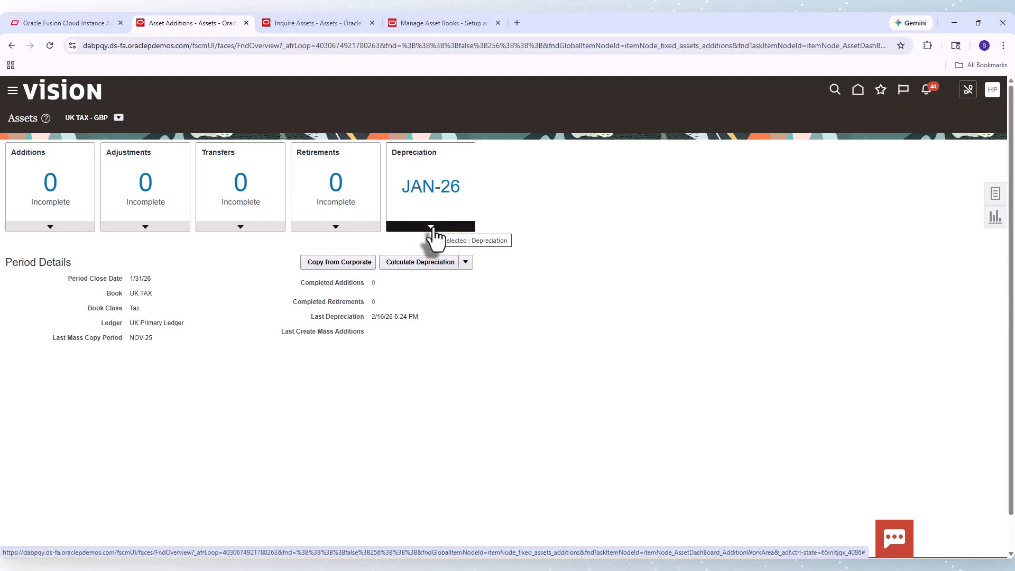
left_click(348, 265)
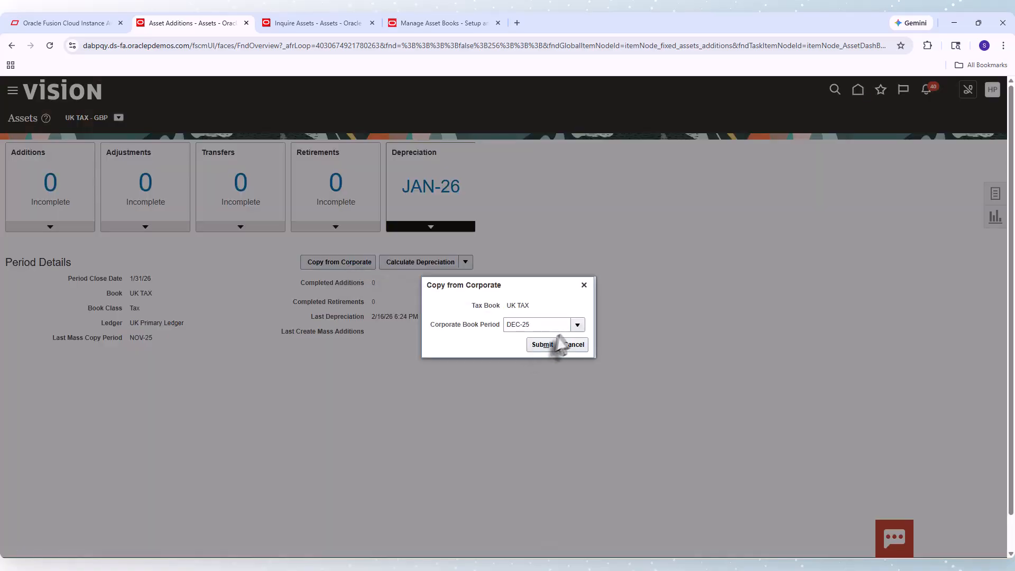
left_click(575, 325)
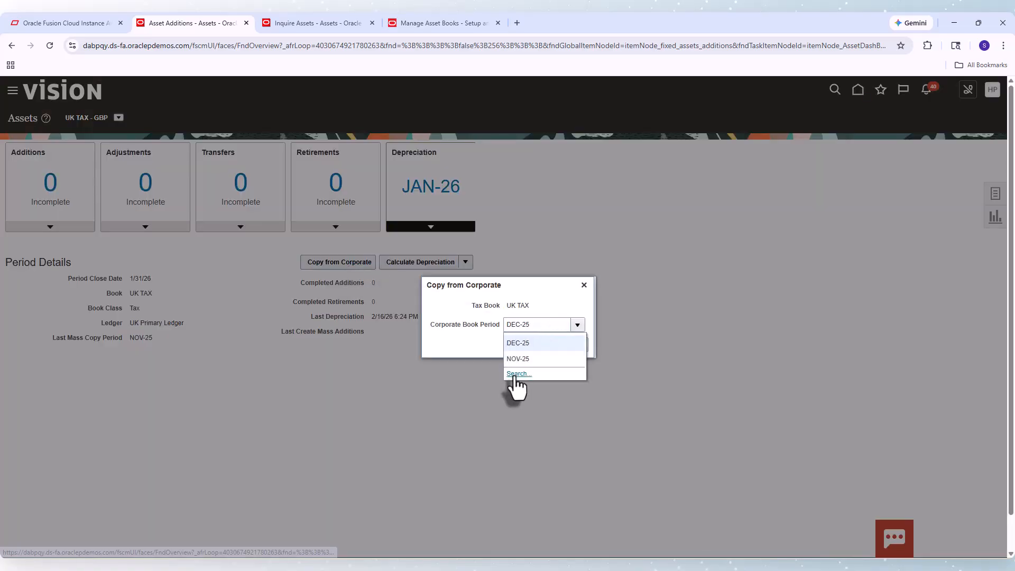
left_click(514, 377)
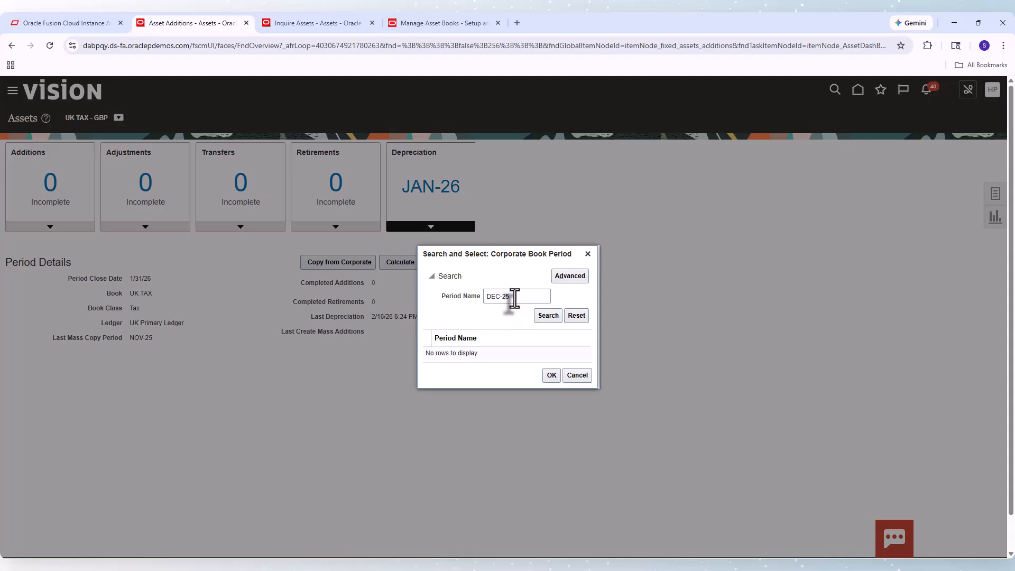
left_click(514, 297)
key("BackSpace")
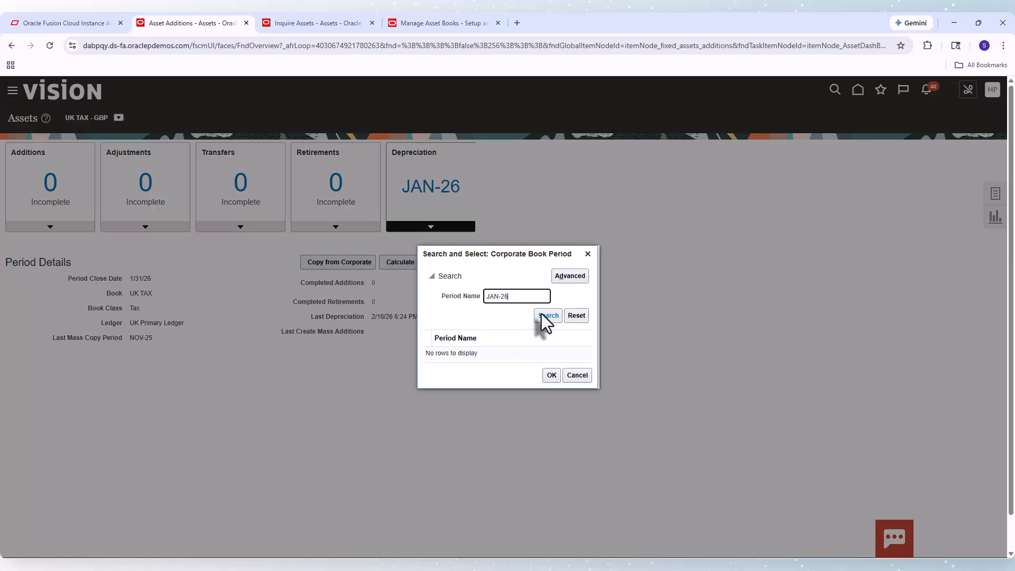
left_click(542, 313)
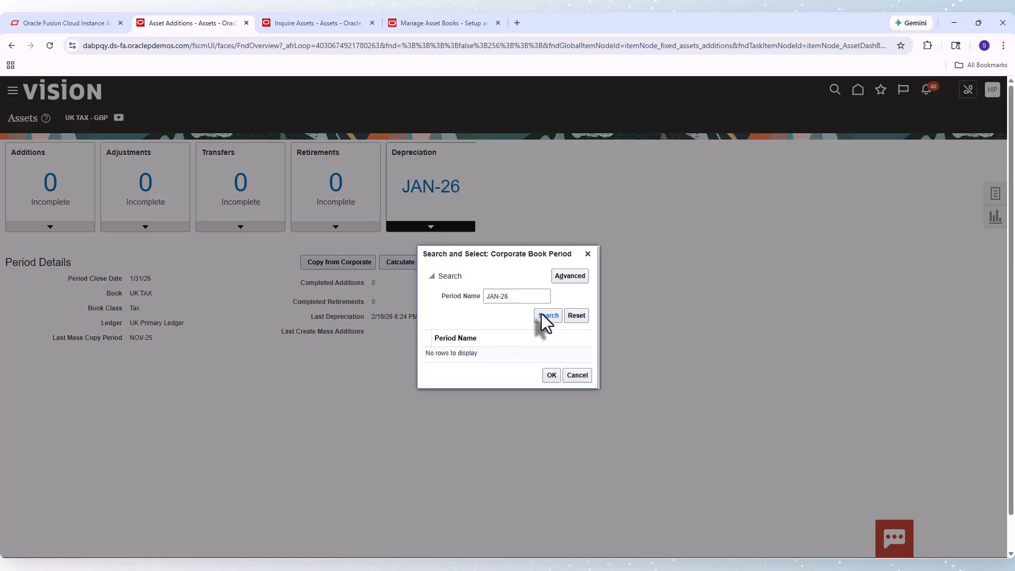
left_click(577, 375)
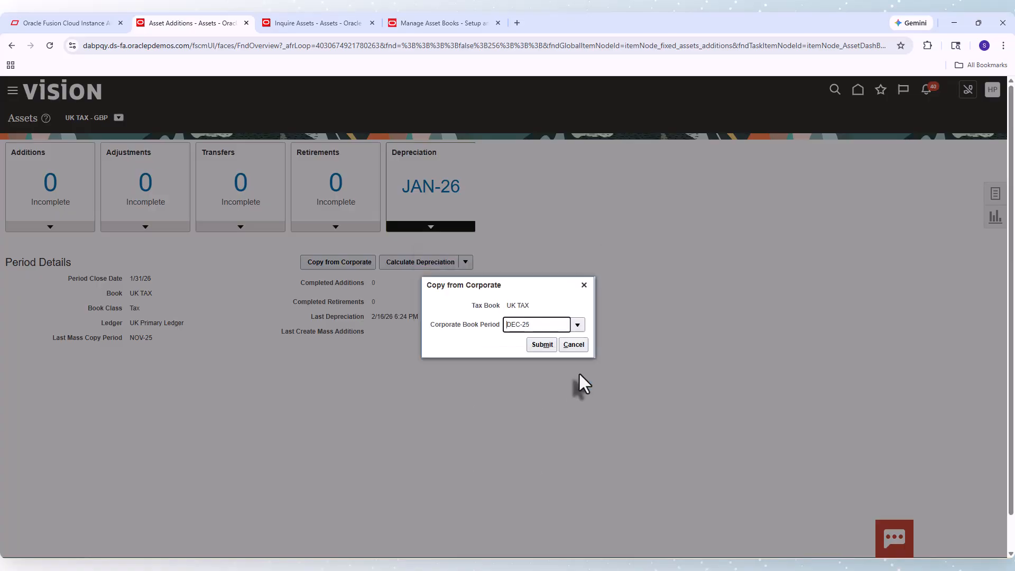
left_click(543, 344)
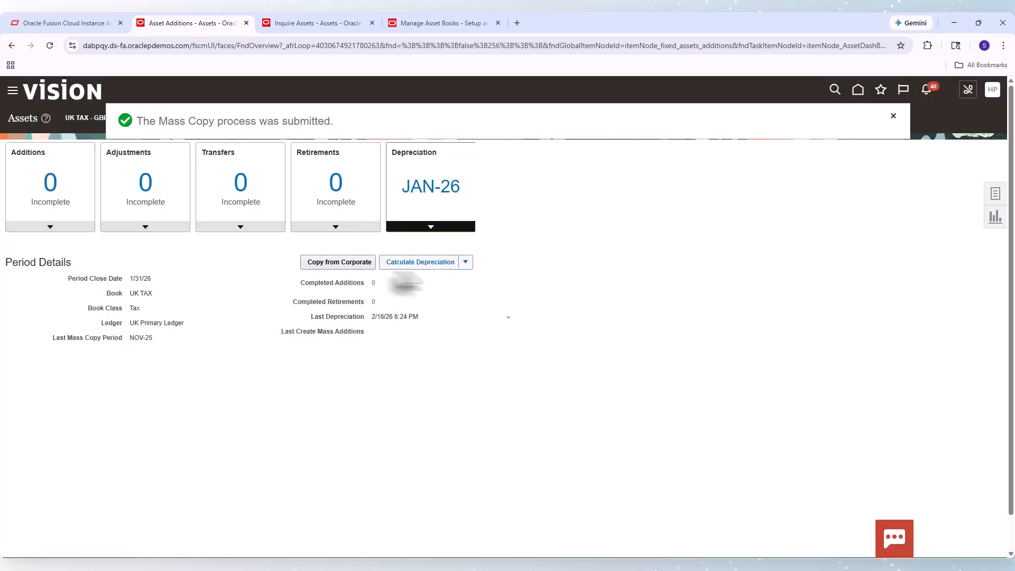
Reopen Copy from Corporate for UK TAX, search the corporate book periods for JAN-26, and submit the copy again
left_click(360, 262)
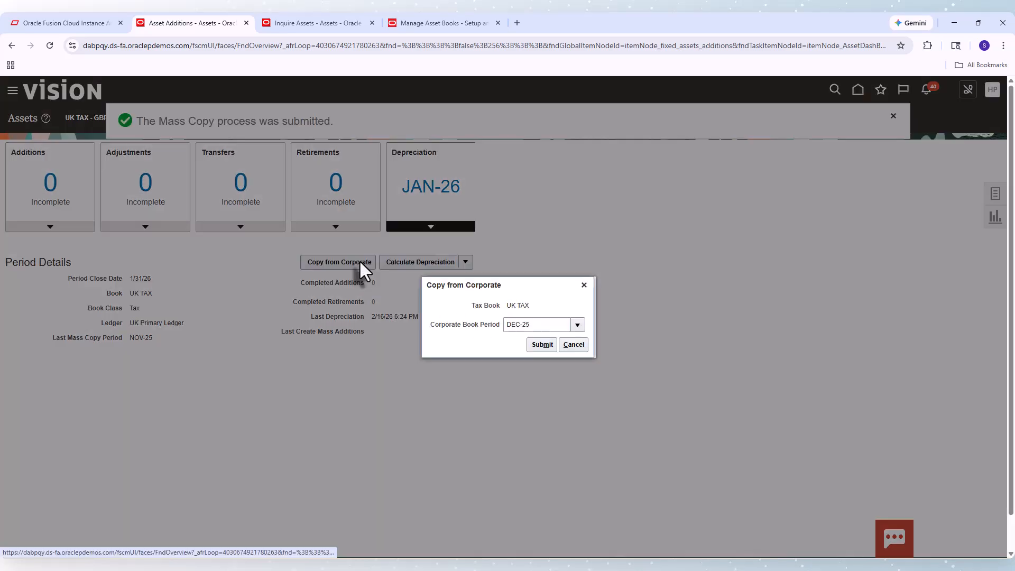
left_click(578, 326)
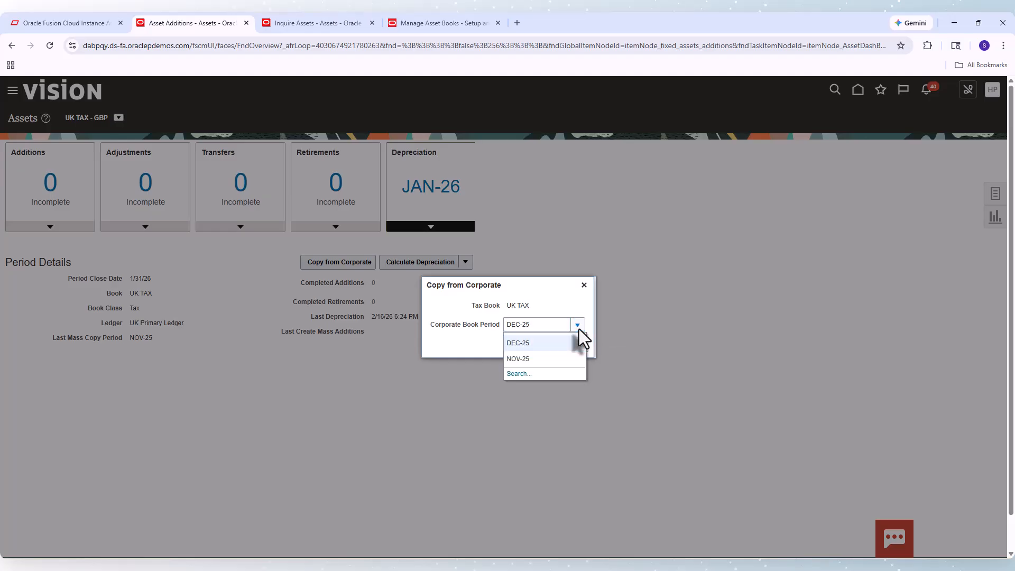
left_click(516, 374)
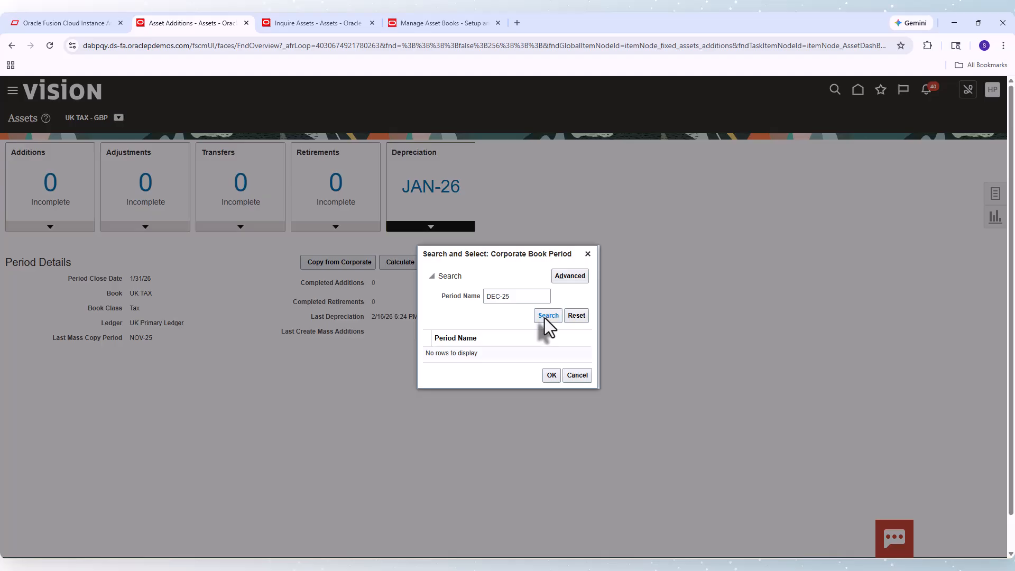
left_click(545, 318)
left_click(512, 294)
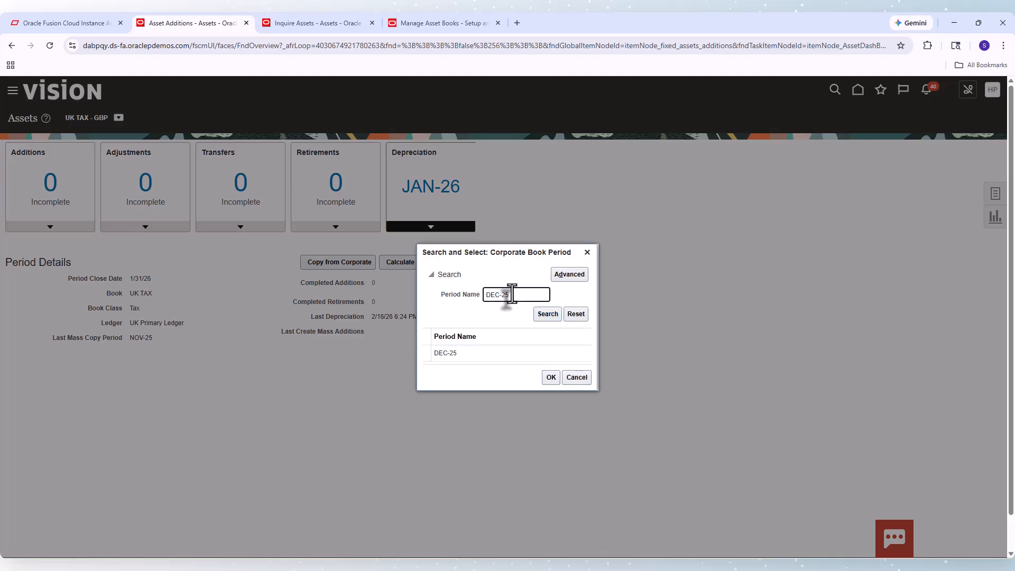
key("BackSpace")
key("BackSpace")
key("BackSpace")
key("BackSpace")
key("BackSpace")
key("Caps_Lock")
type("JA")
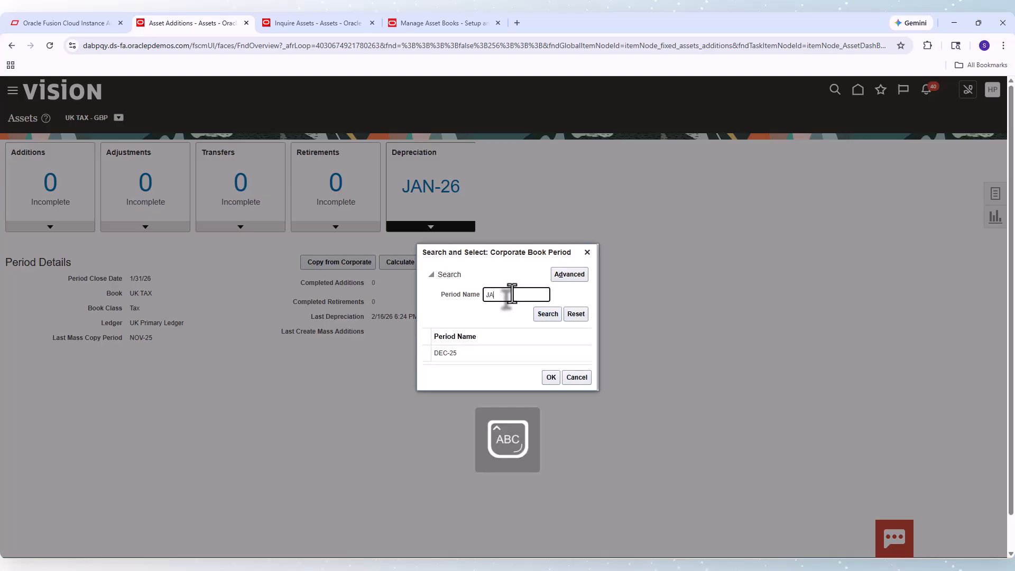
type("N-26")
key("Return")
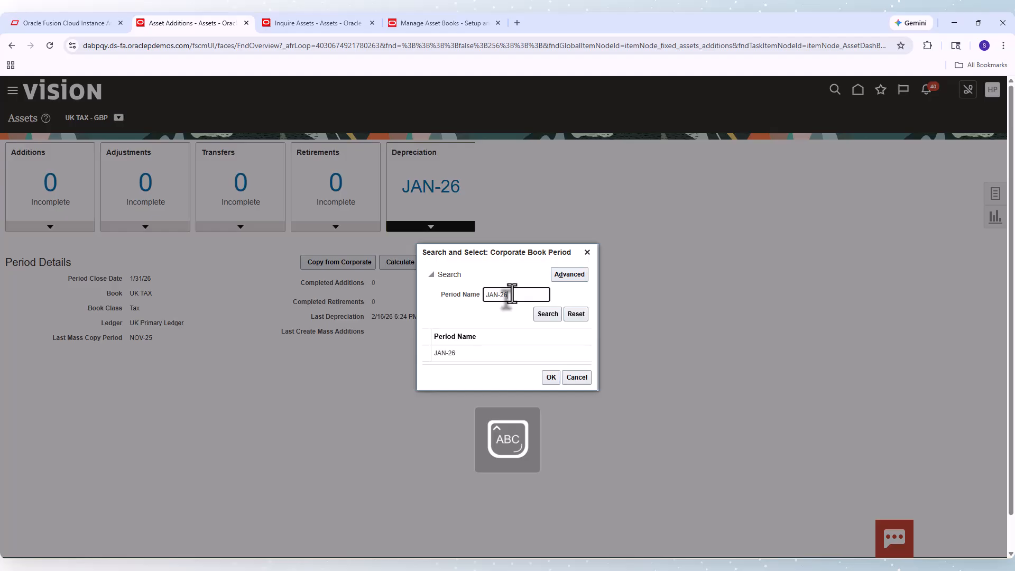
left_click(550, 378)
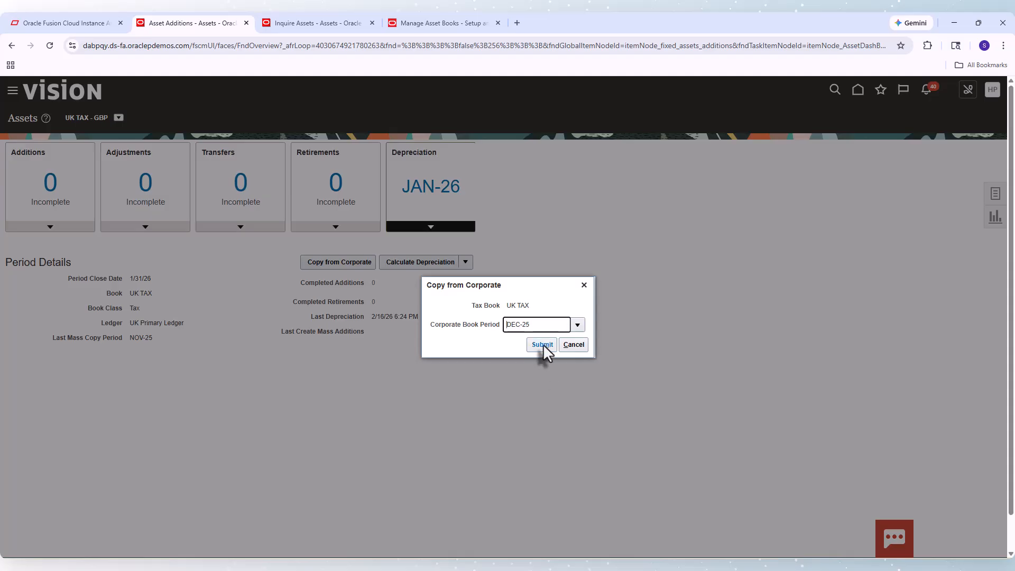
left_click(543, 344)
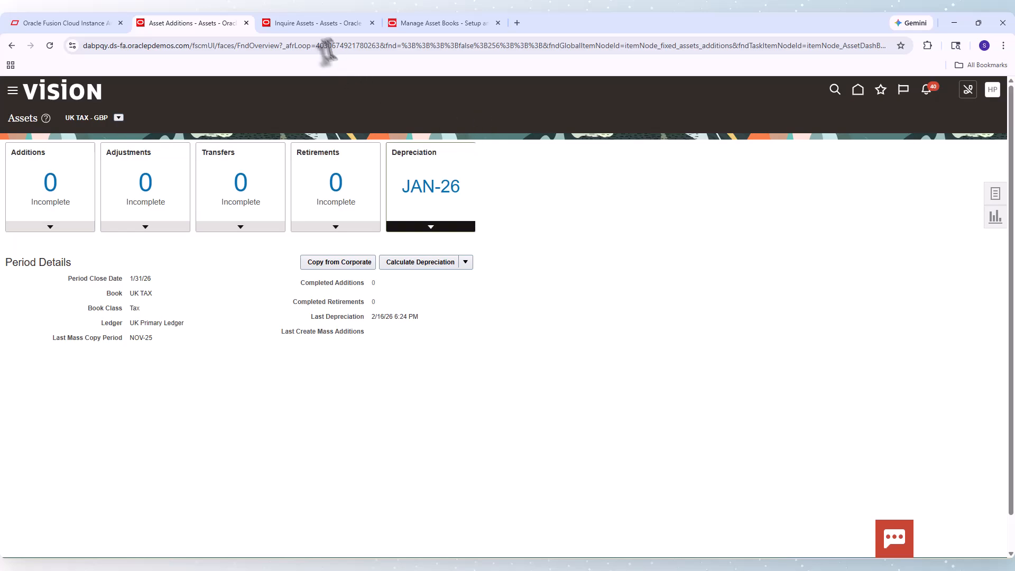
Leave the SM-CAR UK asset inquiry and select the US FEDERAL book in the Assets work area
left_click(313, 25)
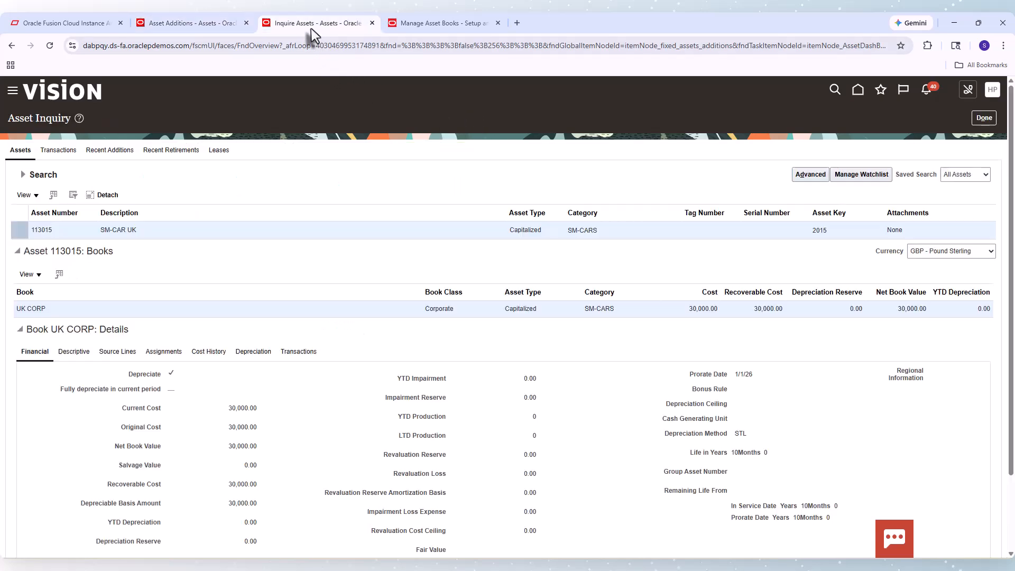
left_click(985, 118)
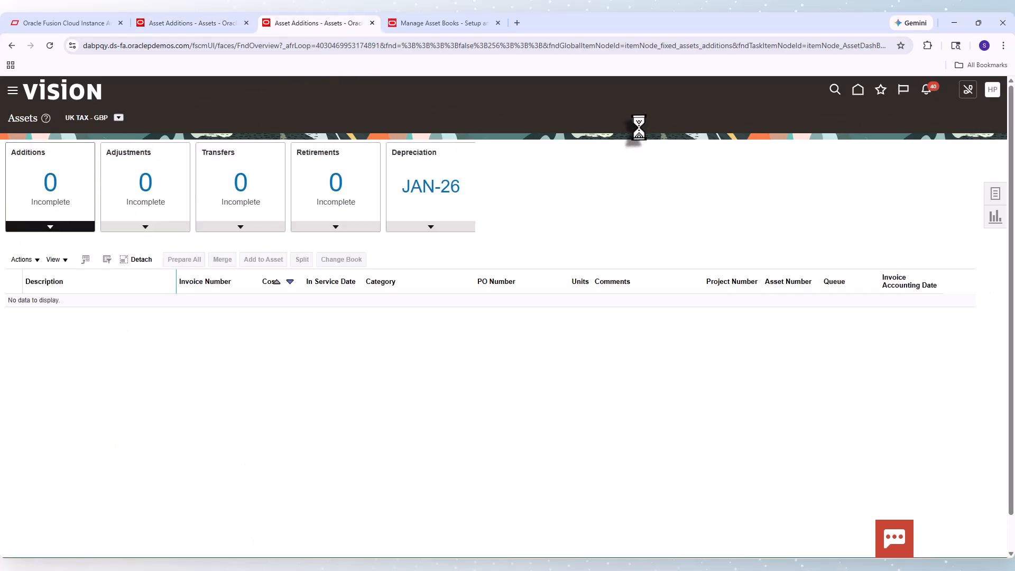
left_click(119, 118)
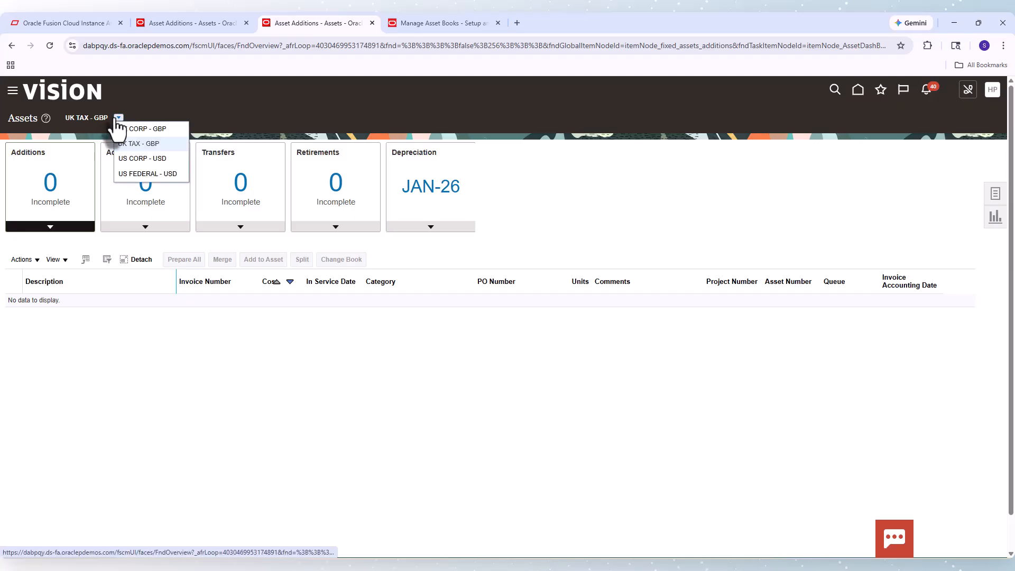
left_click(141, 175)
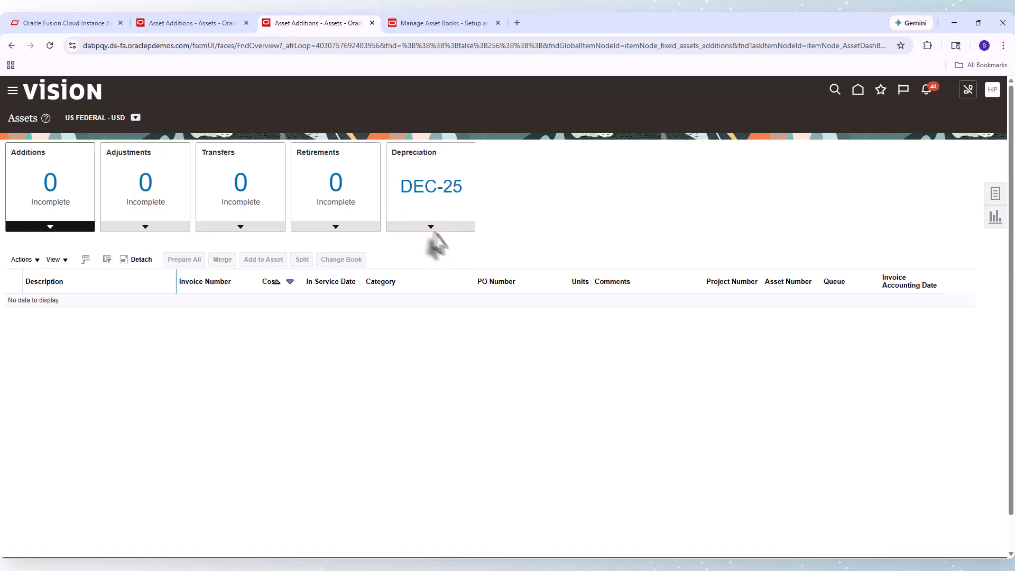
Close the DEC-25 depreciation period of the US FEDERAL book
left_click(427, 228)
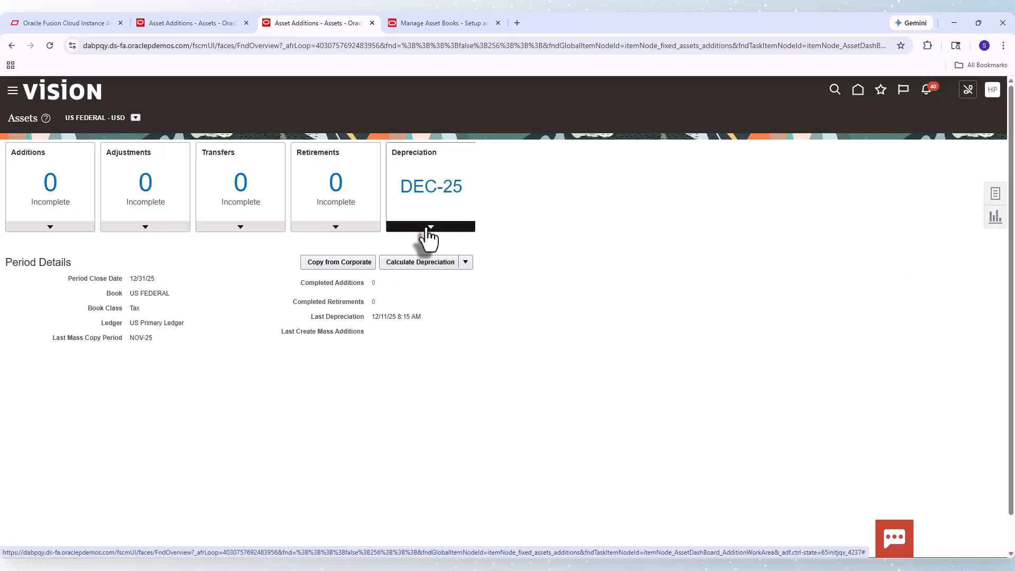
left_click(465, 261)
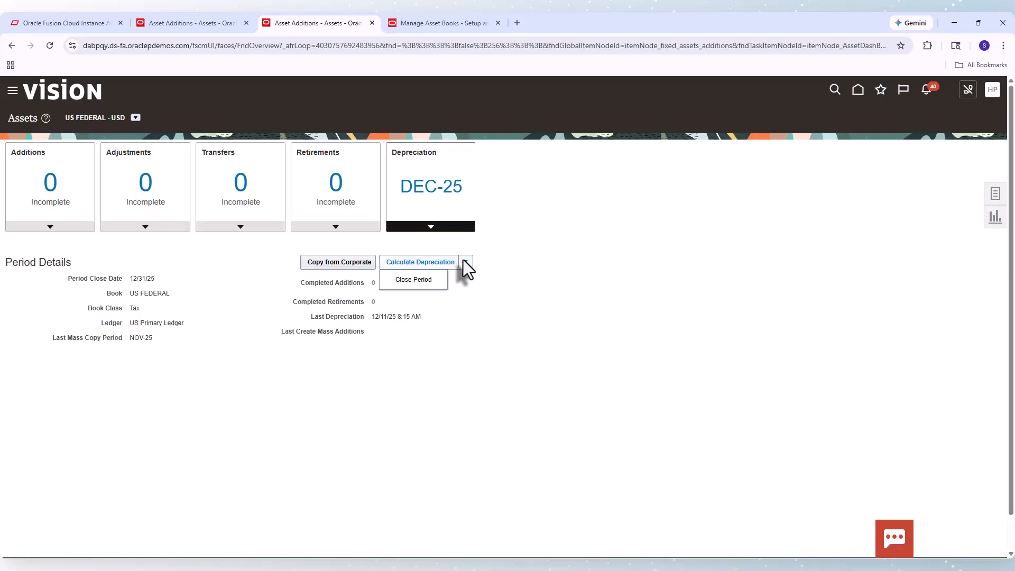
left_click(420, 281)
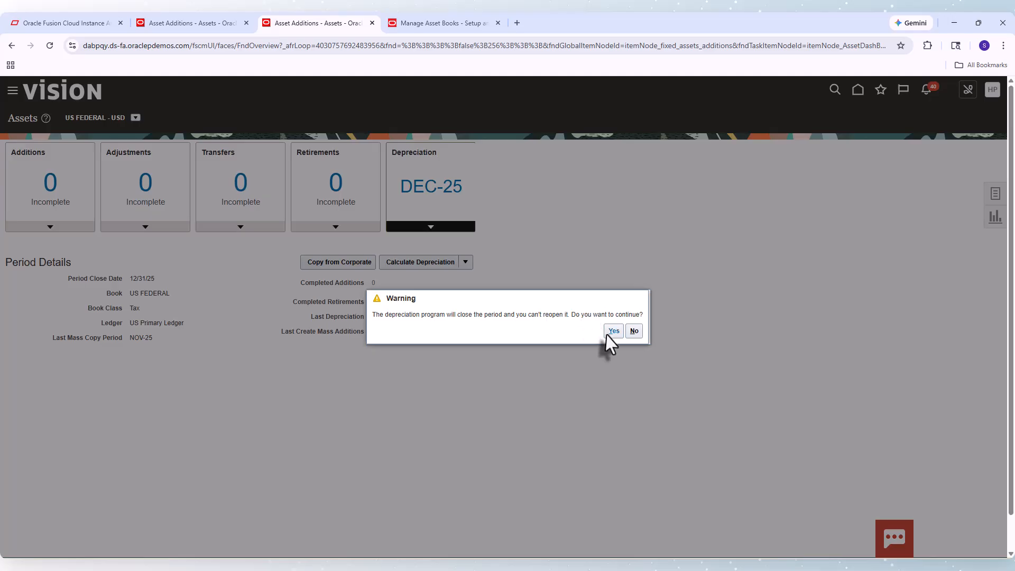
left_click(612, 332)
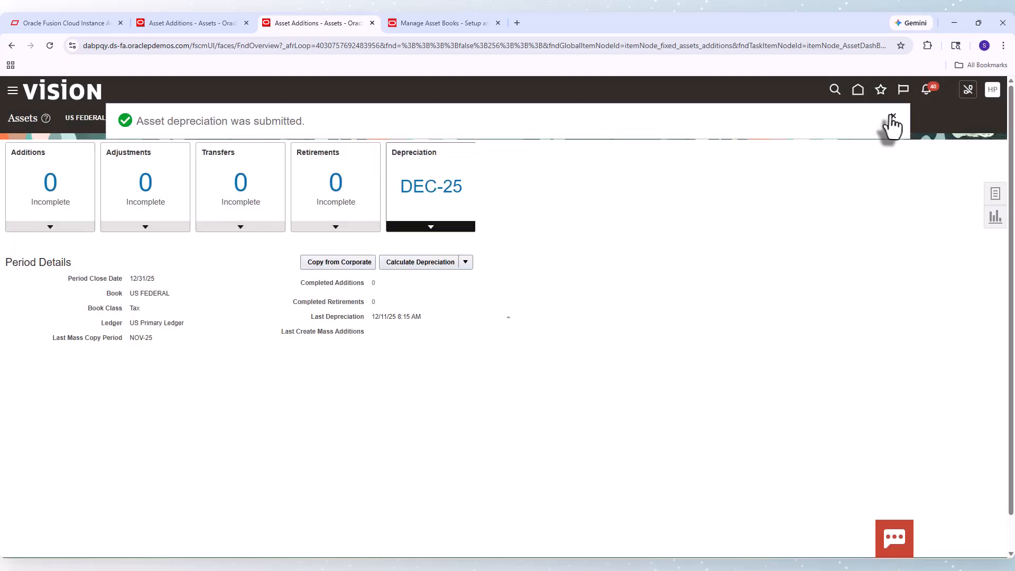
left_click(893, 117)
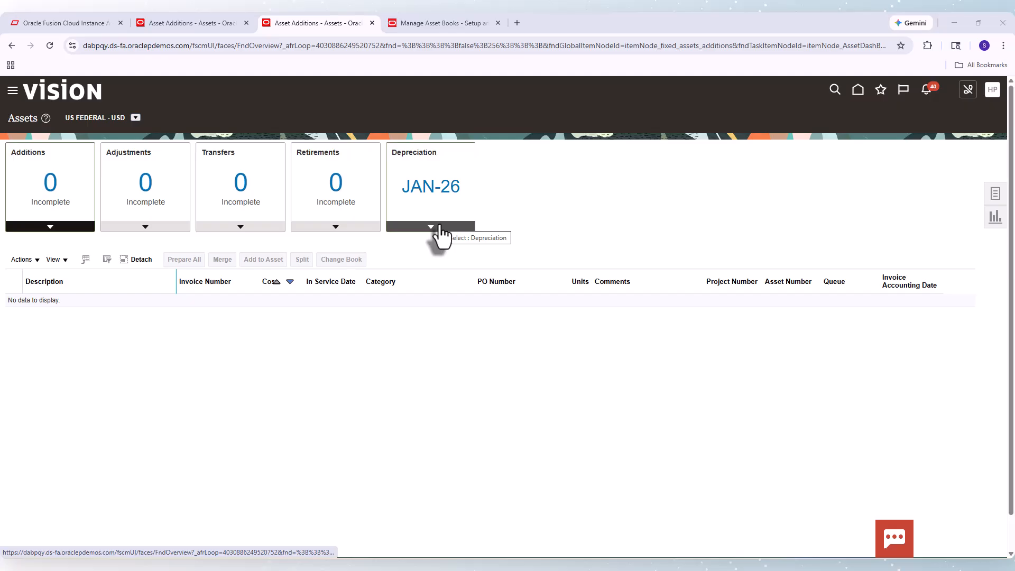
Submit Copy from Corporate into the US FEDERAL tax book for corporate book period DEC-25
left_click(441, 228)
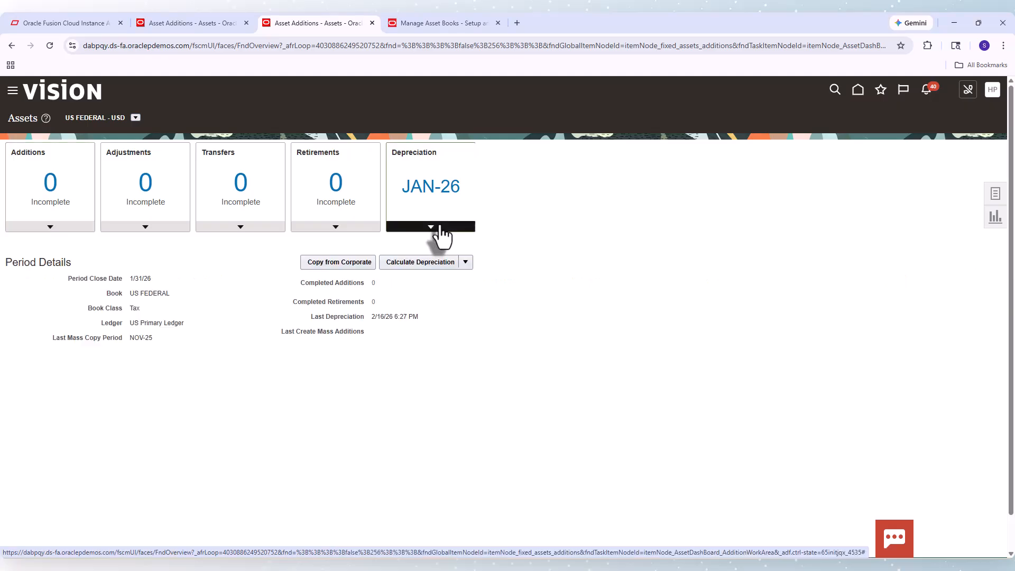
left_click(359, 264)
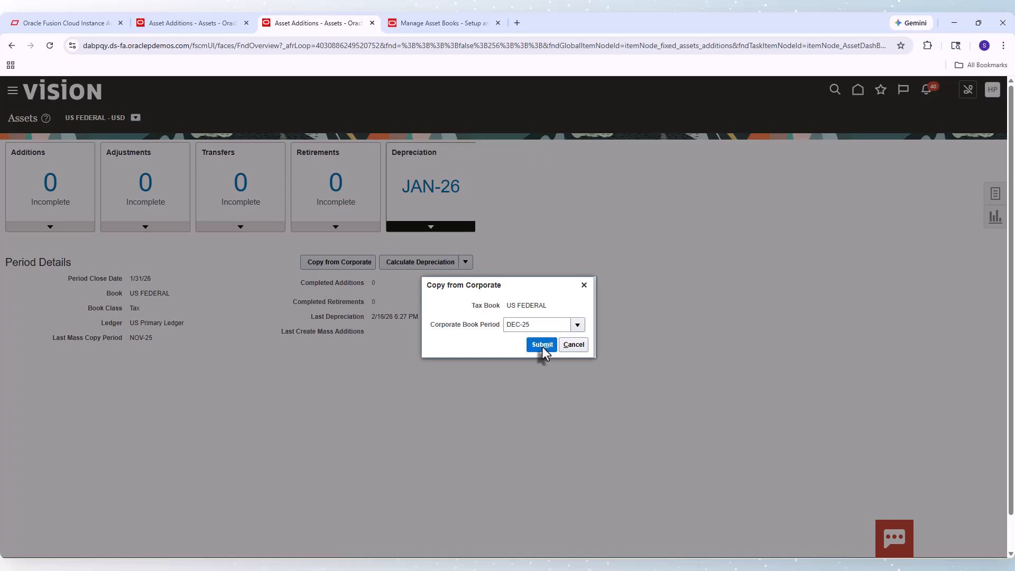
left_click(542, 345)
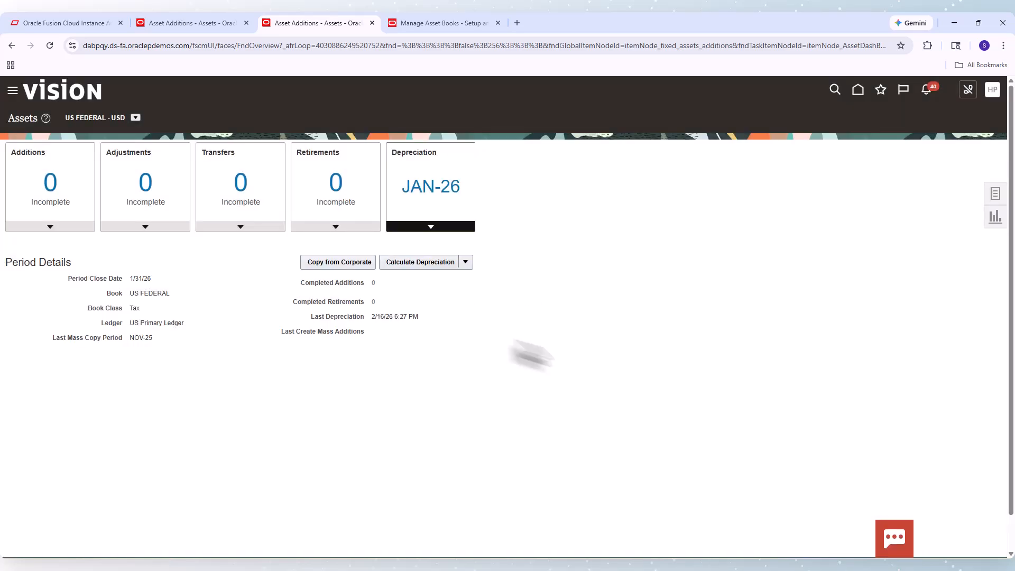
Set the corporate book period to JAN-26 in Copy from Corporate for US FEDERAL, submit the copy, and submit it once more
left_click(345, 266)
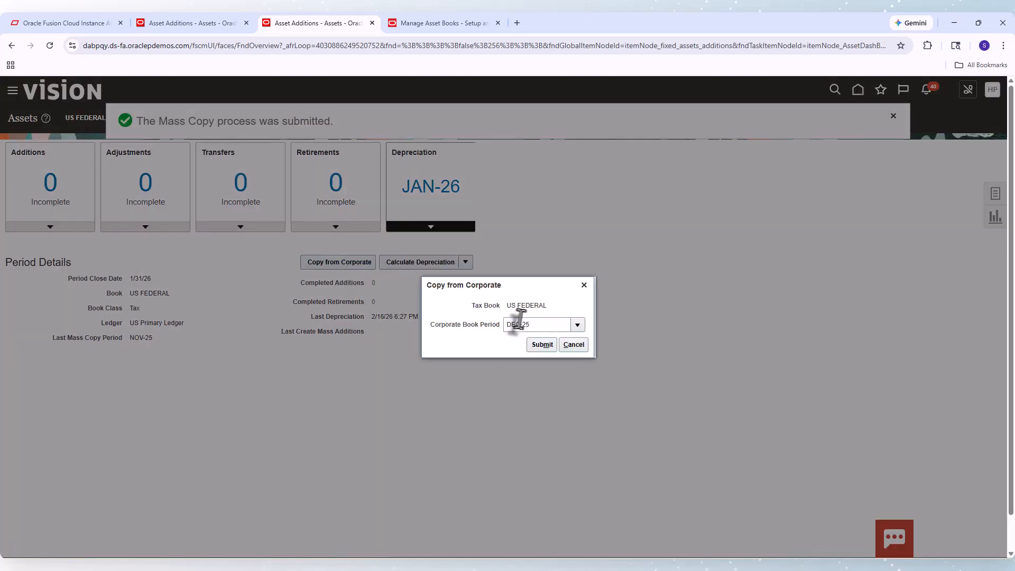
left_click(523, 325)
key("BackSpace")
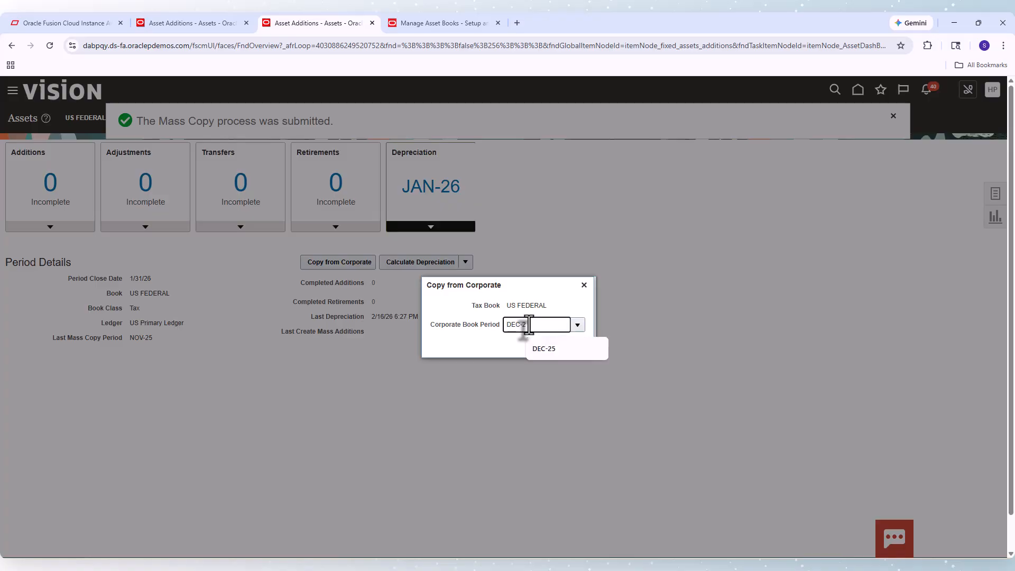
type("6")
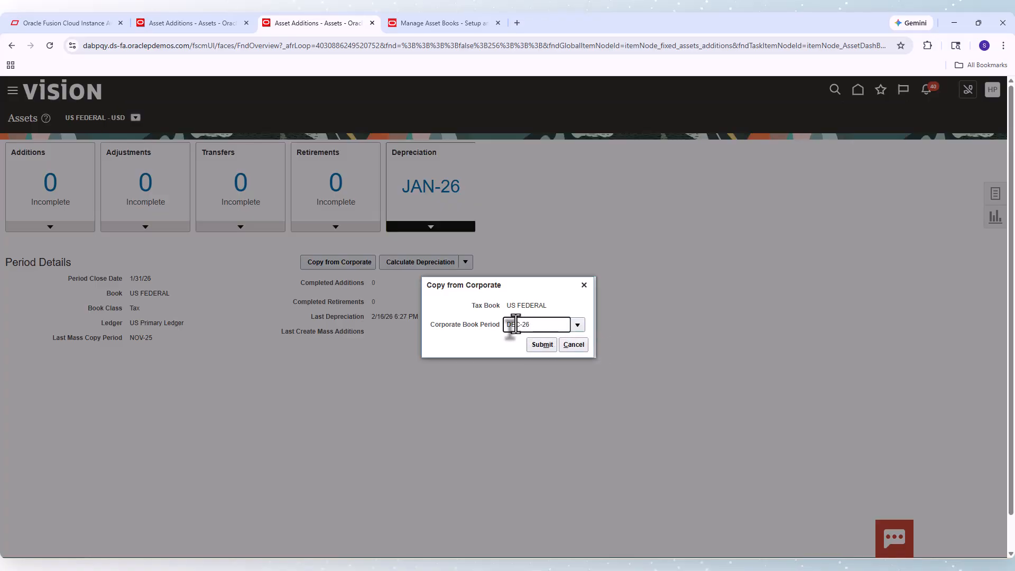
double_click(516, 324)
type("JAN")
left_click(541, 346)
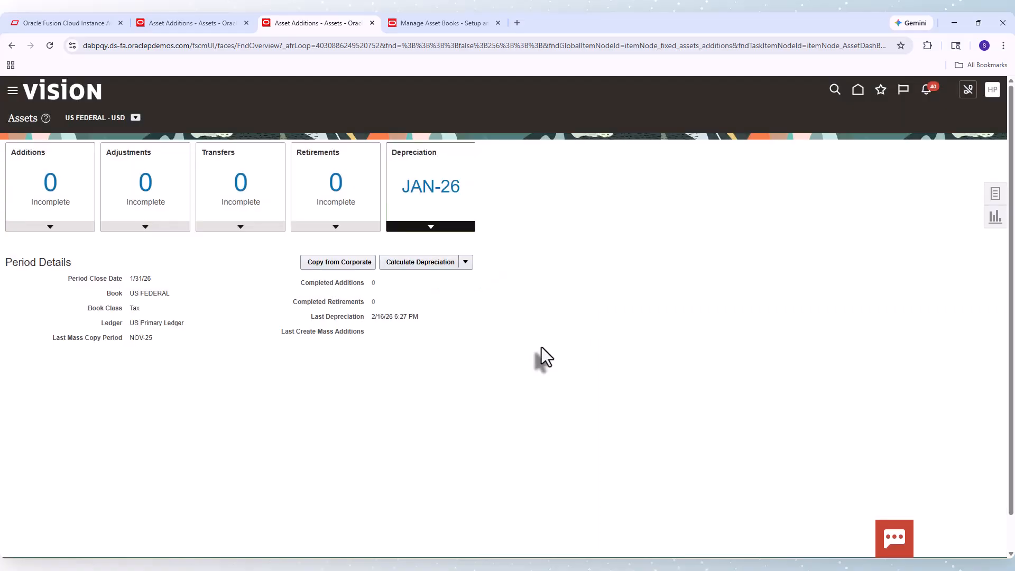
left_click(351, 268)
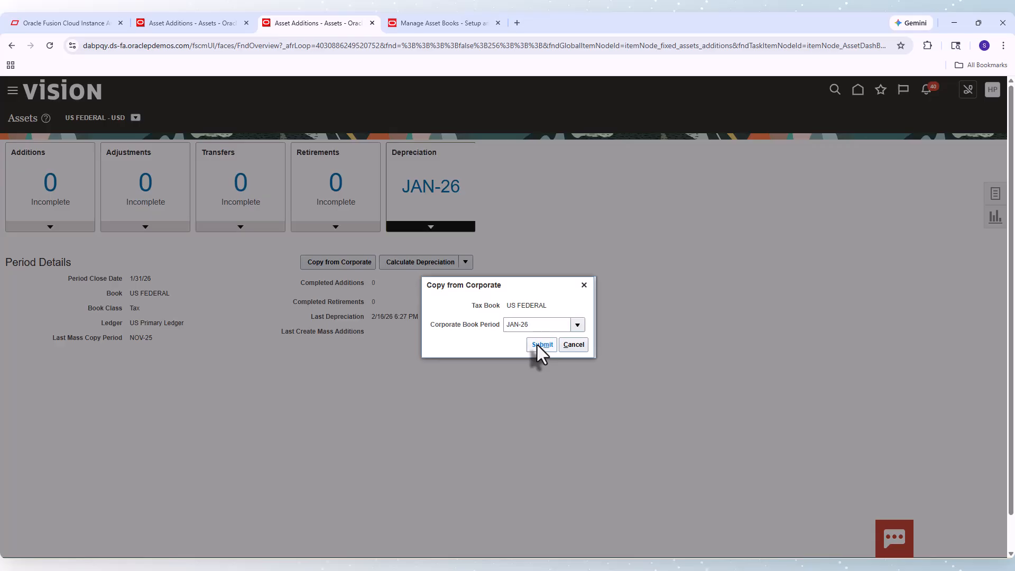
left_click(542, 345)
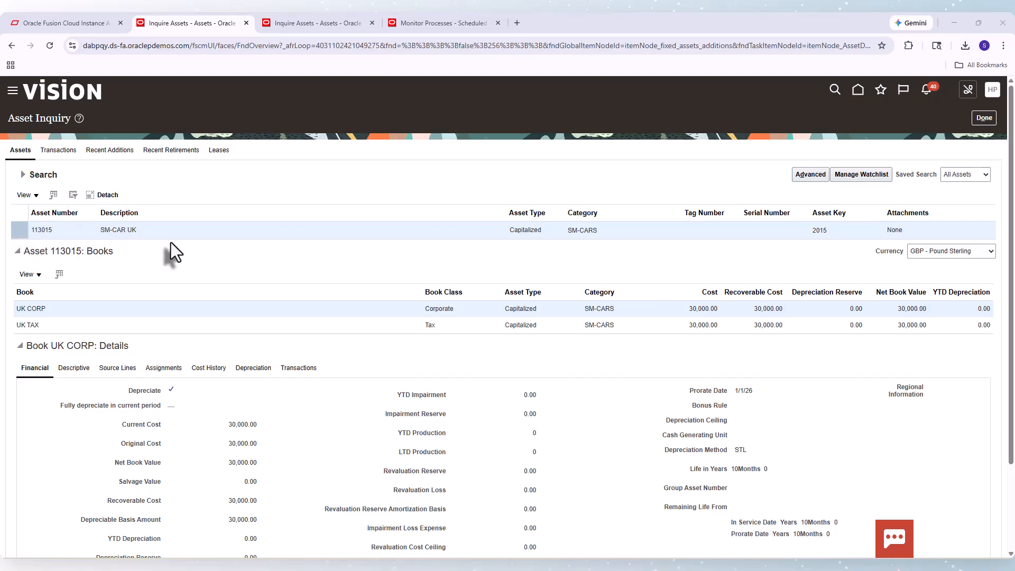
Compare the corporate and tax book details of the SM-CAR UK asset and the SM-CARS US asset
left_click(43, 309)
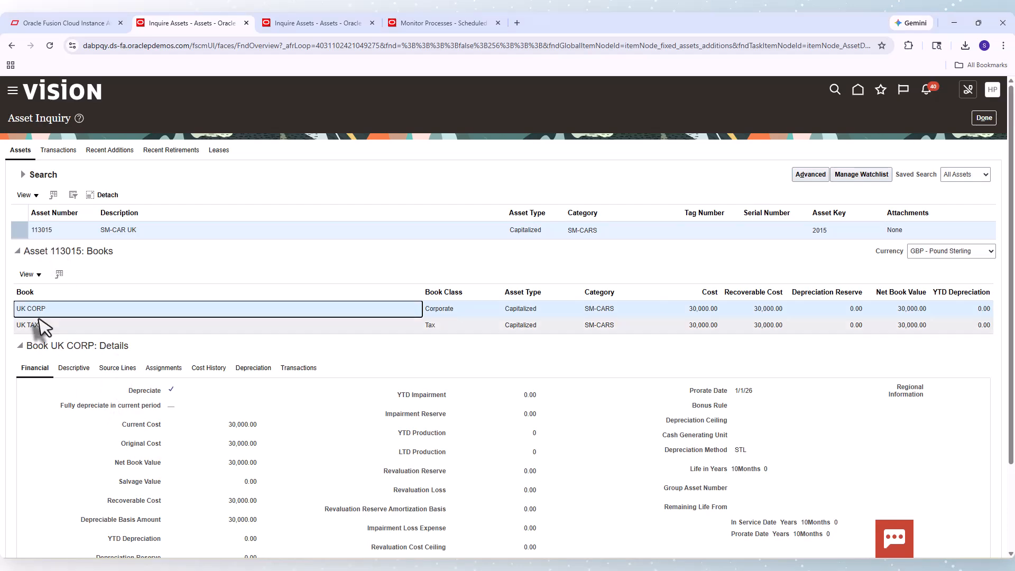
left_click(35, 325)
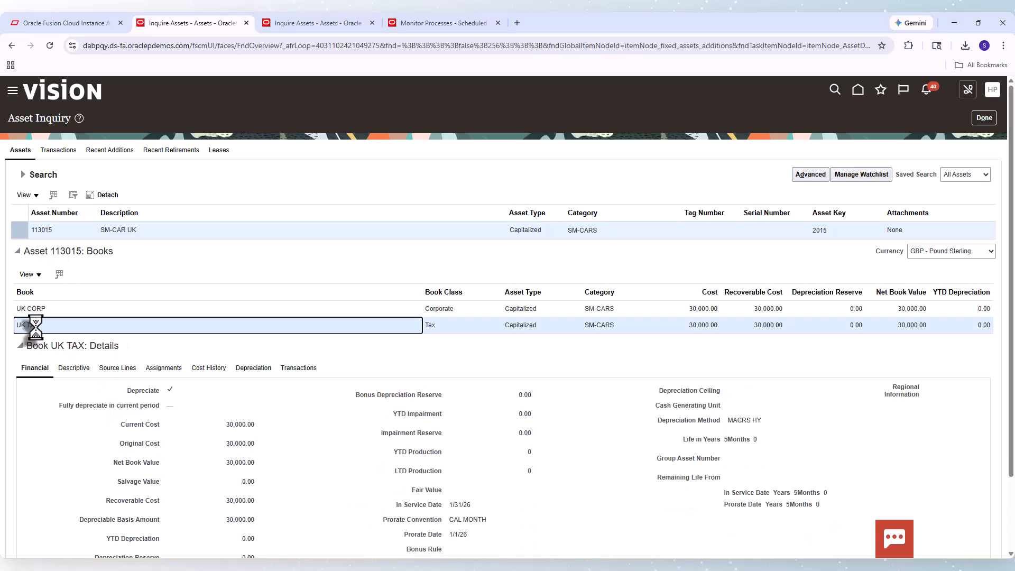
left_click(312, 20)
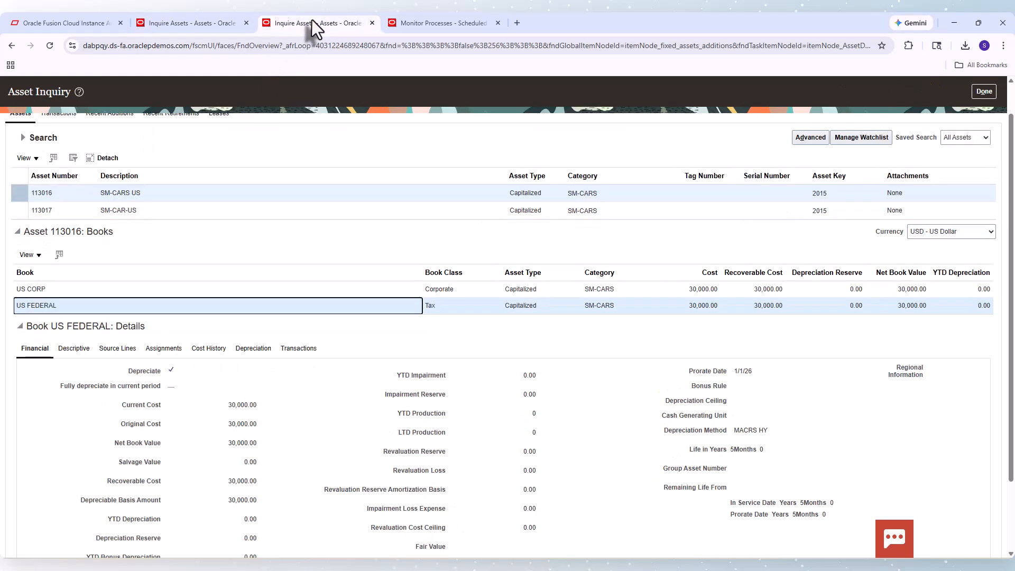
left_click(51, 290)
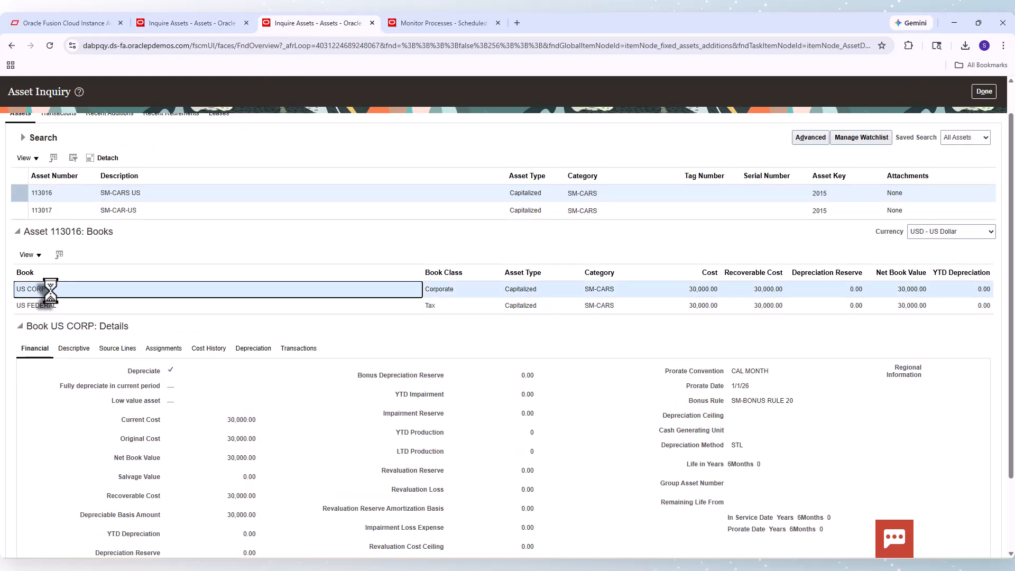
left_click(47, 305)
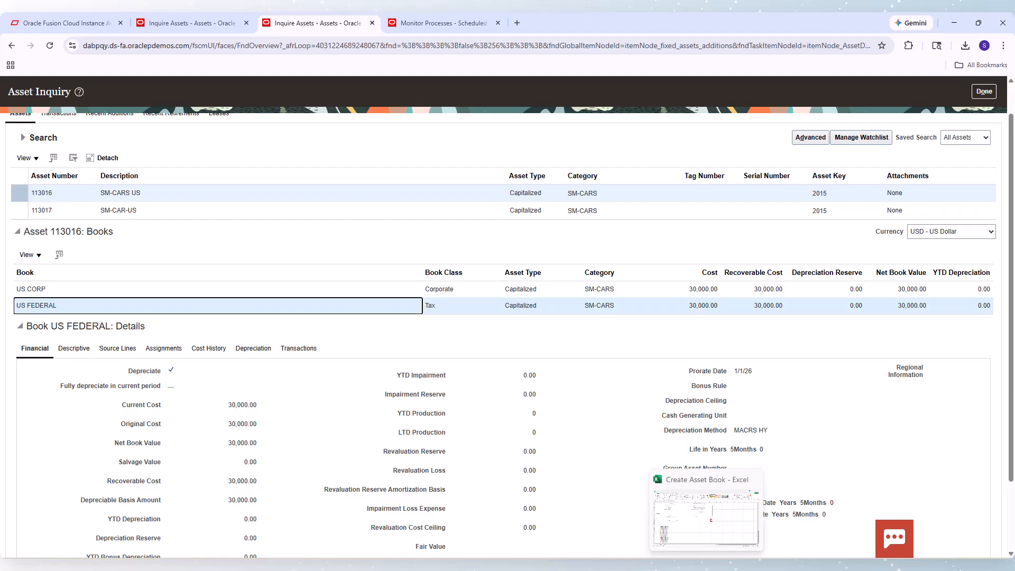
Switch to the PowerPoint activity table and enter Done as the status of step 5, Copy them to Tax Books
left_click(613, 521)
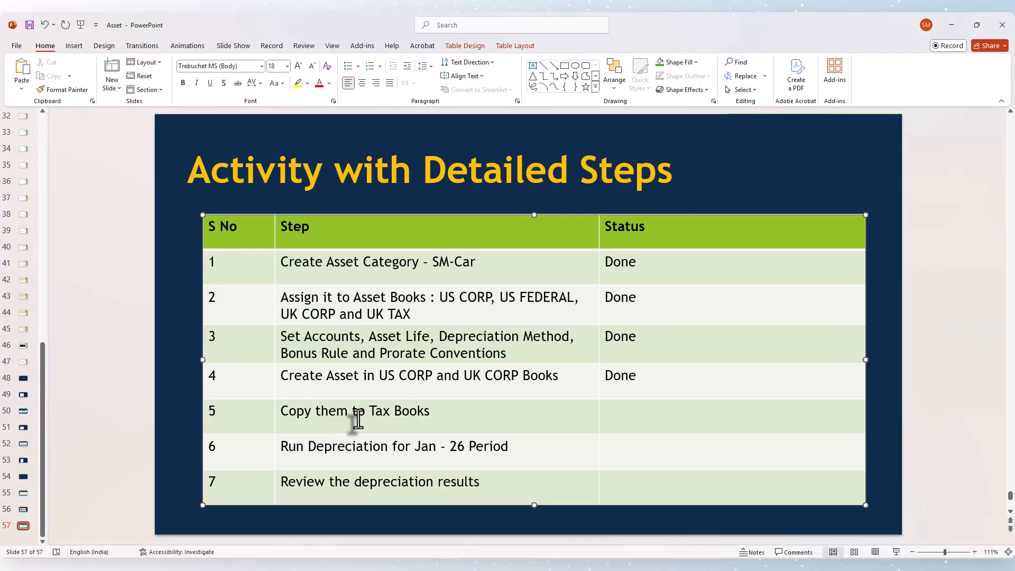
left_click(640, 425)
type("Done")
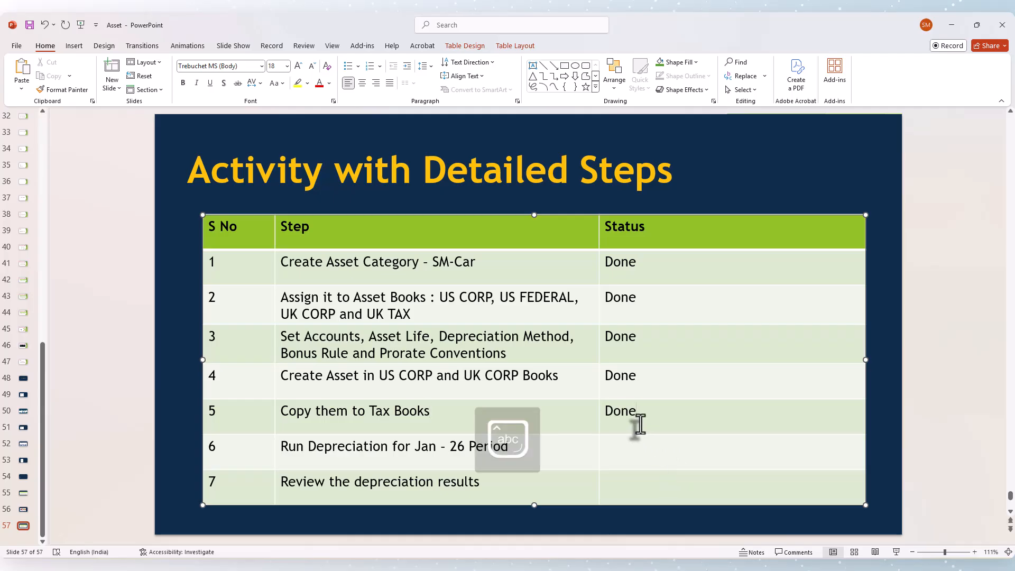
left_click(640, 447)
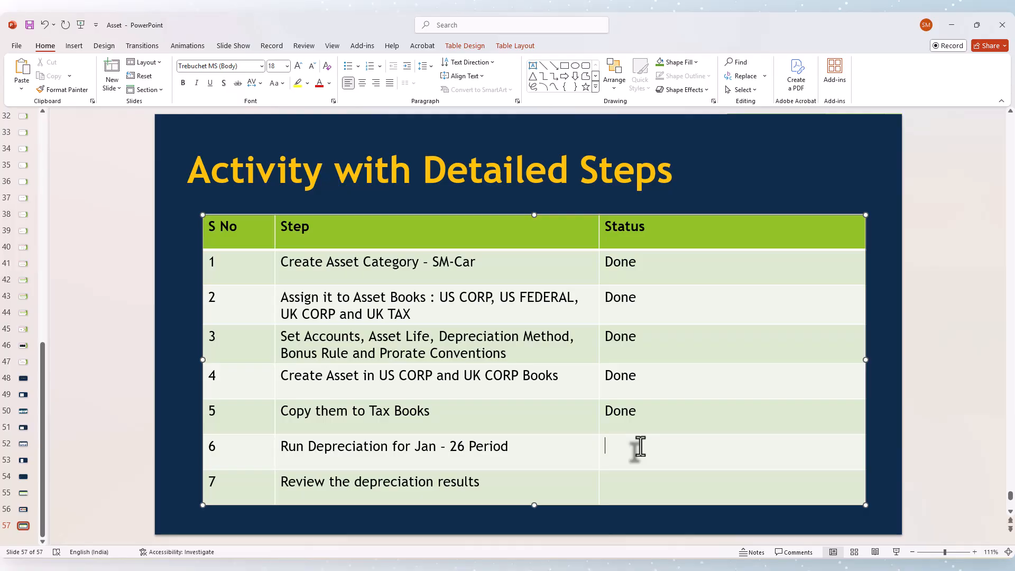
Switch back to Oracle Fusion Assets and examine the US CORP and US FEDERAL financial details of the SM-CARS US asset
key("alt+Tab")
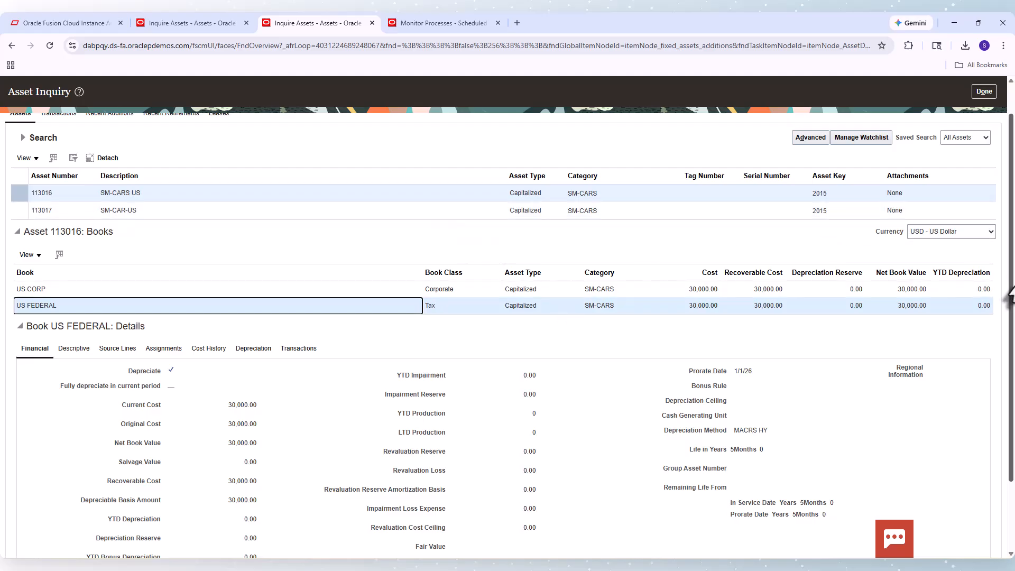
scroll(1010, 275, "up", 1)
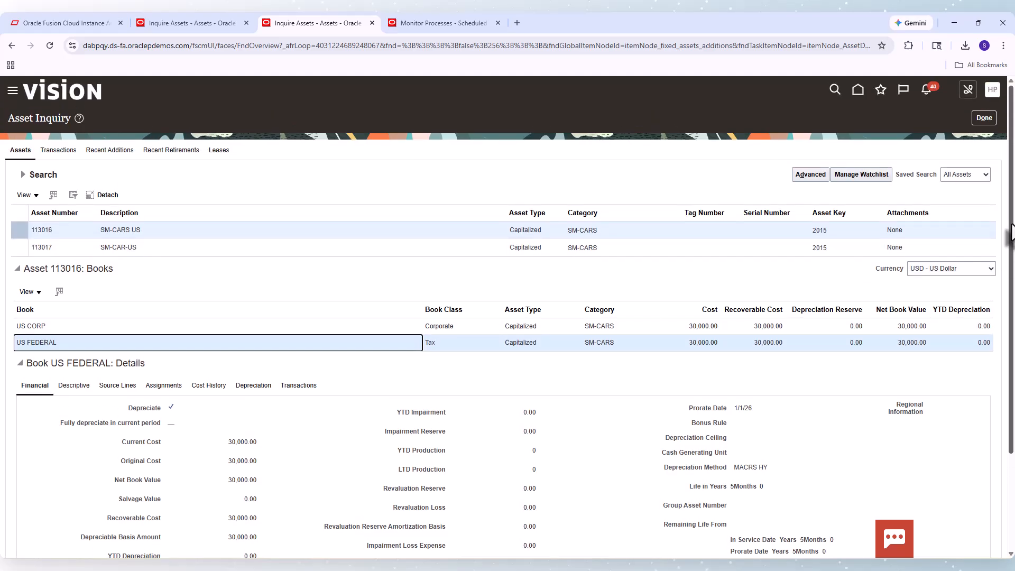
scroll(1011, 231, "down", 1)
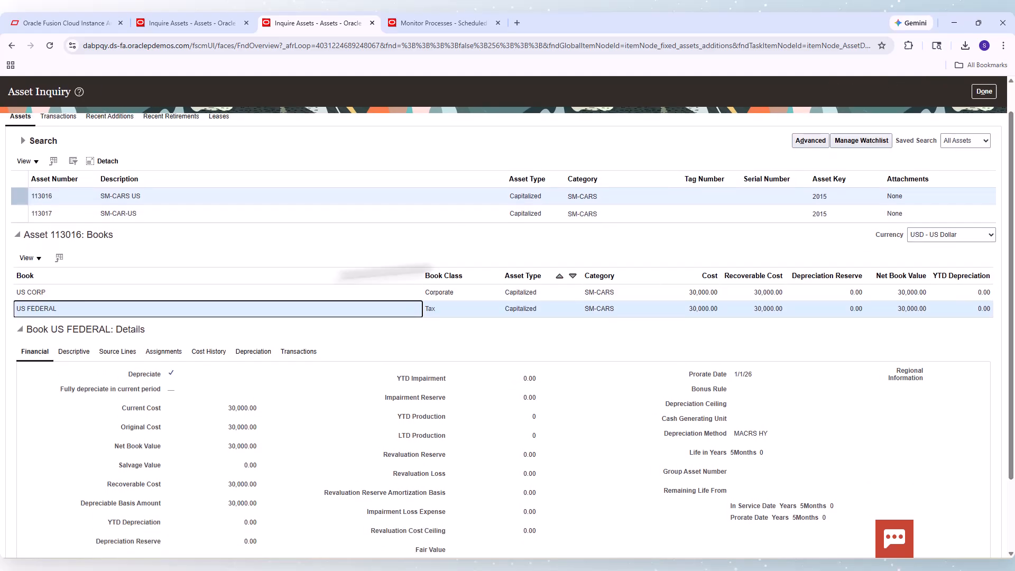
left_click(265, 292)
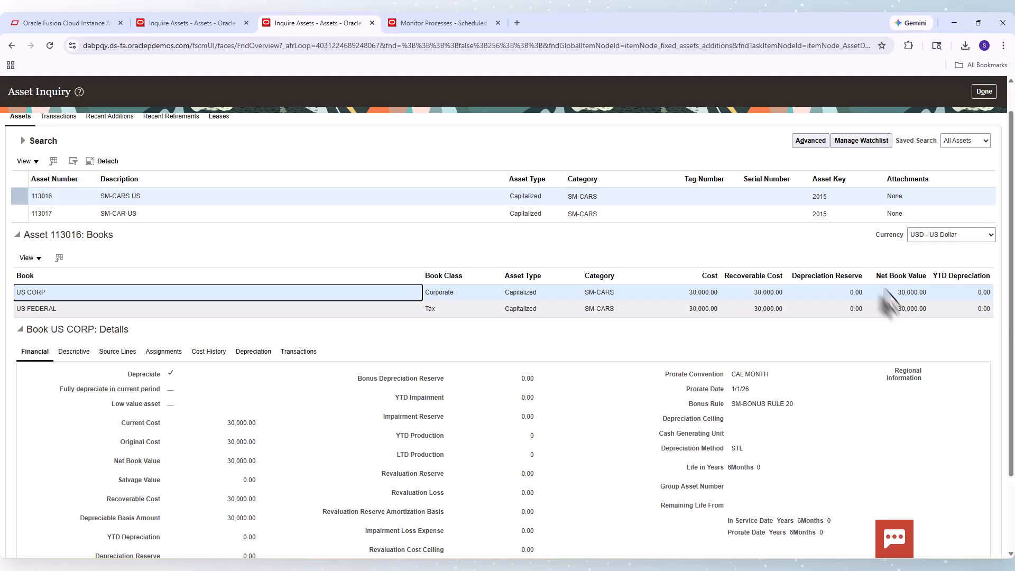
scroll(1010, 257, "down", 3)
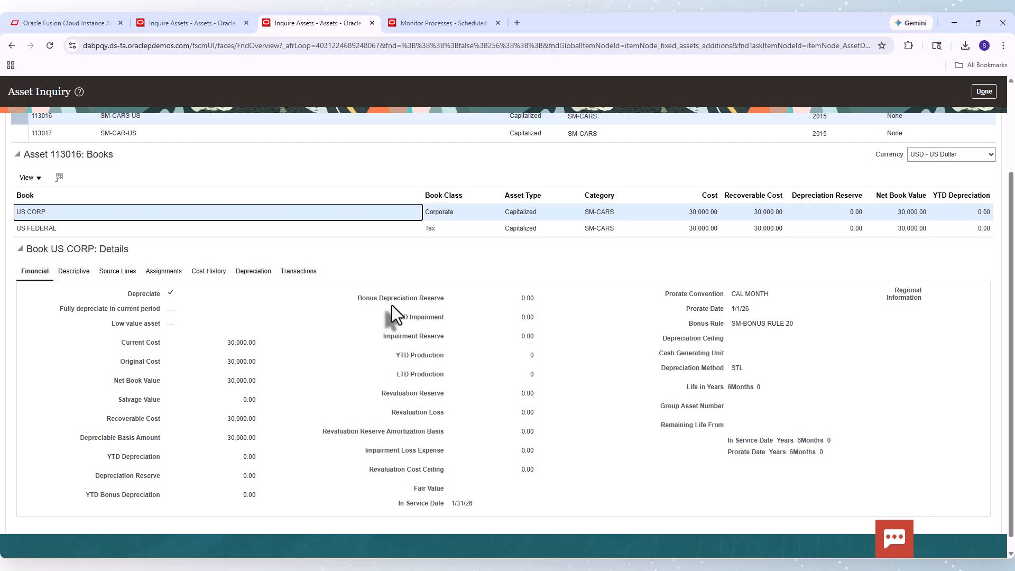
left_click(201, 230)
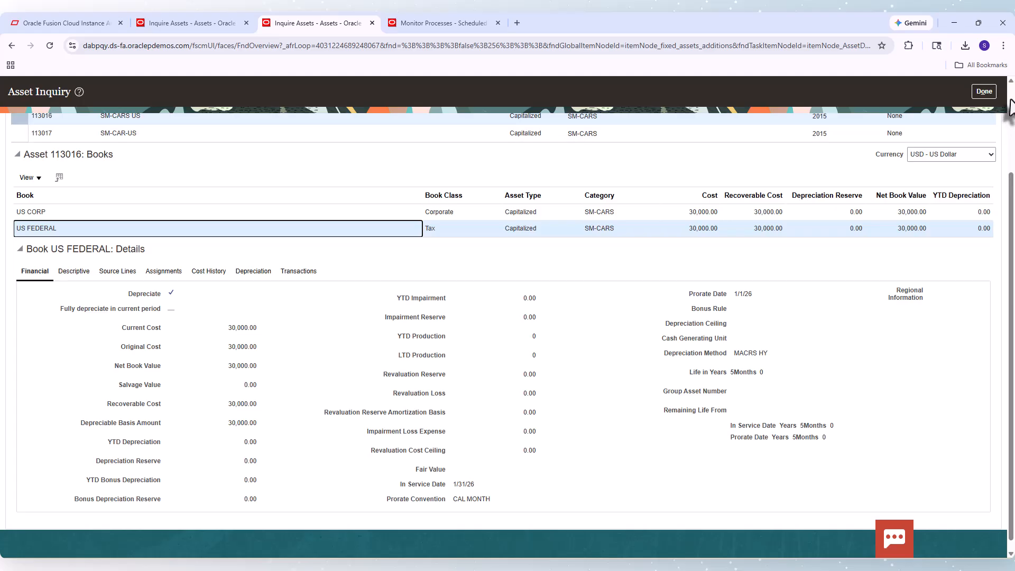
Leave the US asset inquiry and select the UK CORP book in the Assets work area
scroll(997, 124, "up", 3)
left_click(986, 120)
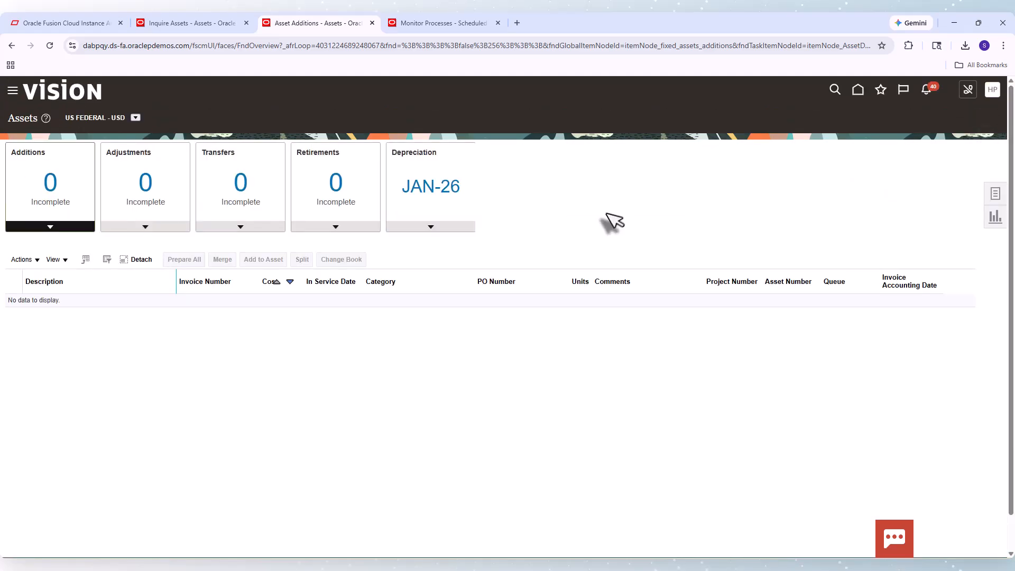
left_click(137, 118)
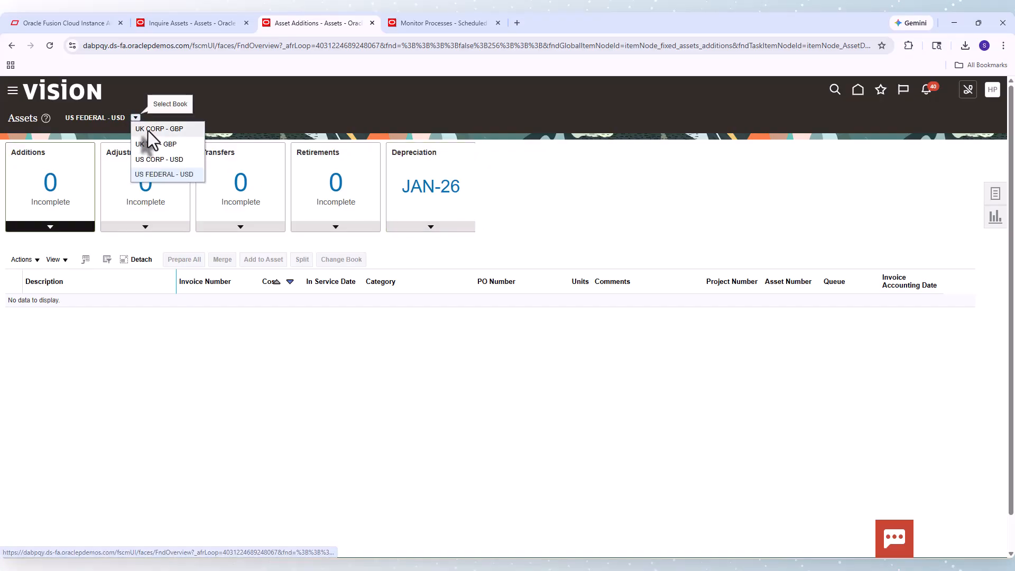
left_click(148, 131)
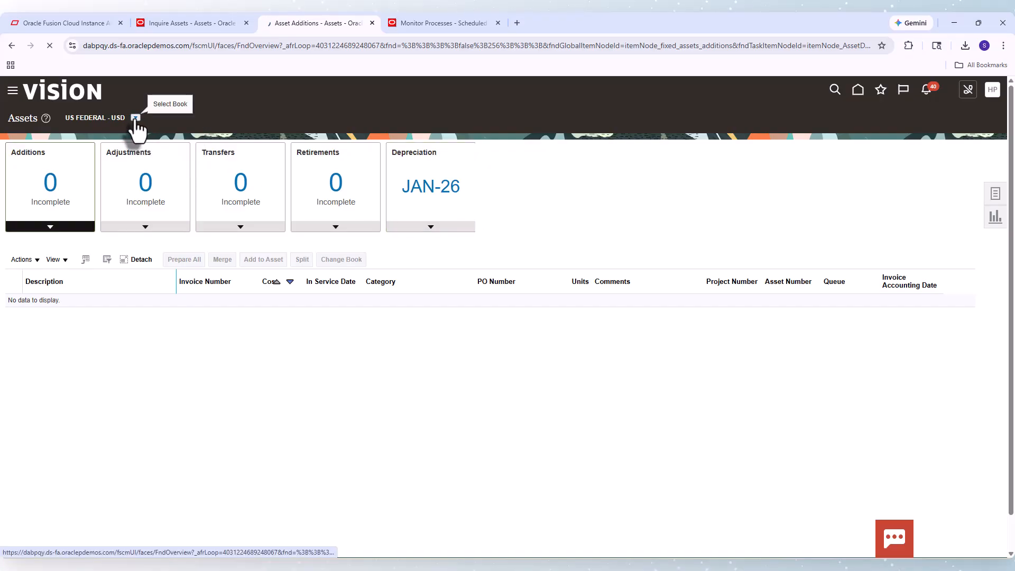
Select the US CORP book in the Assets work area and submit its depreciation calculation for JAN-26
left_click(125, 119)
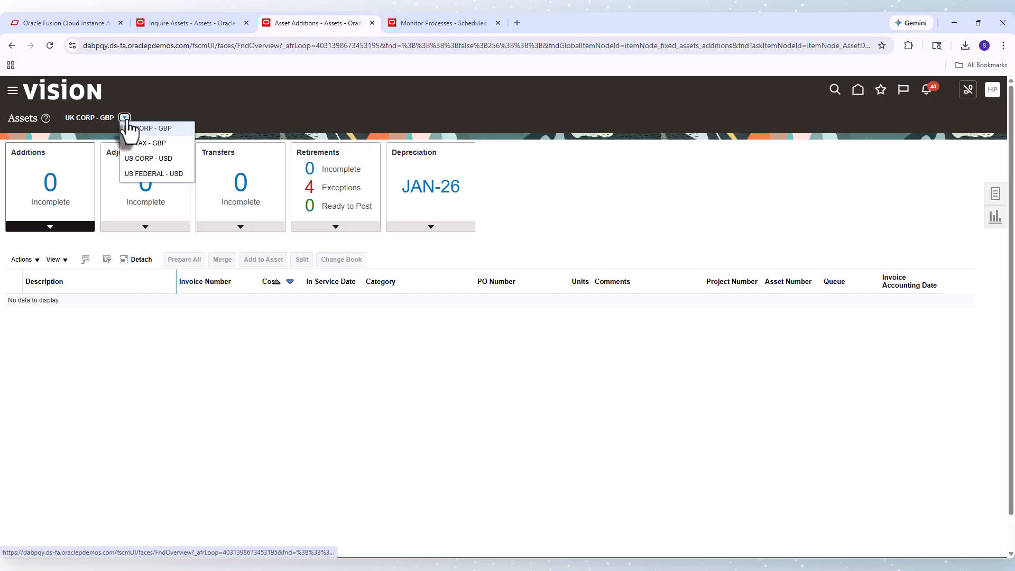
left_click(147, 160)
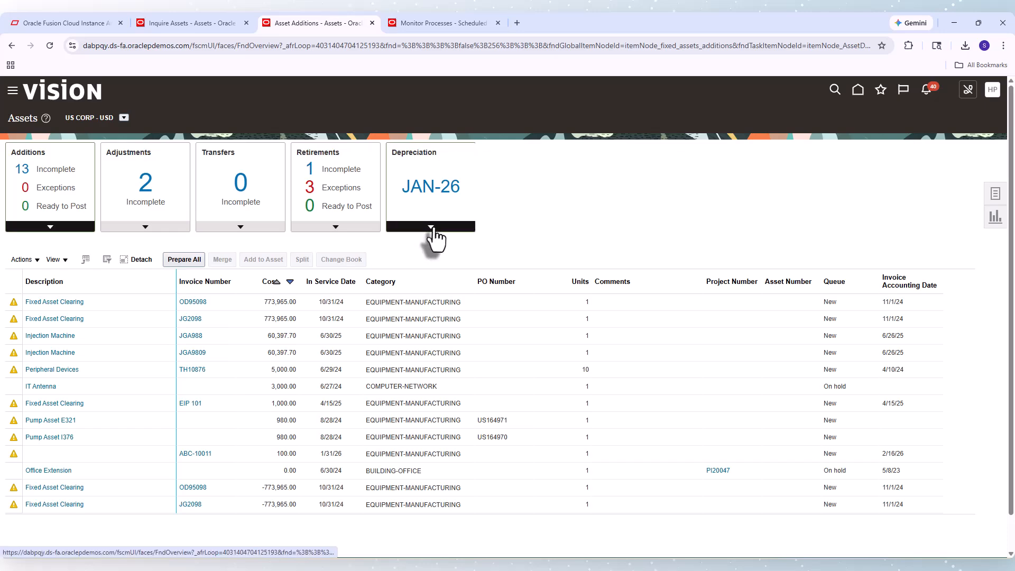
left_click(432, 227)
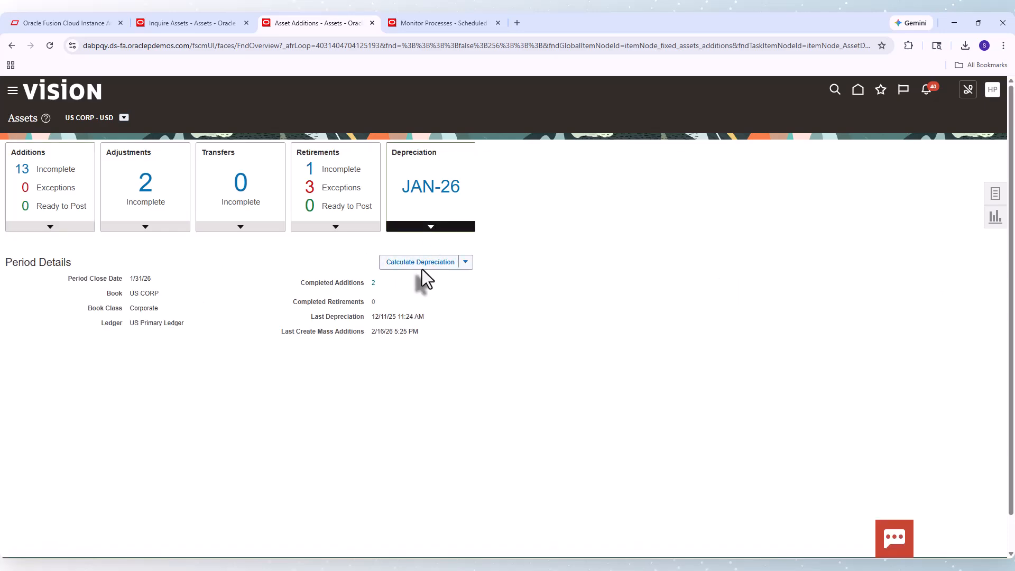
left_click(424, 263)
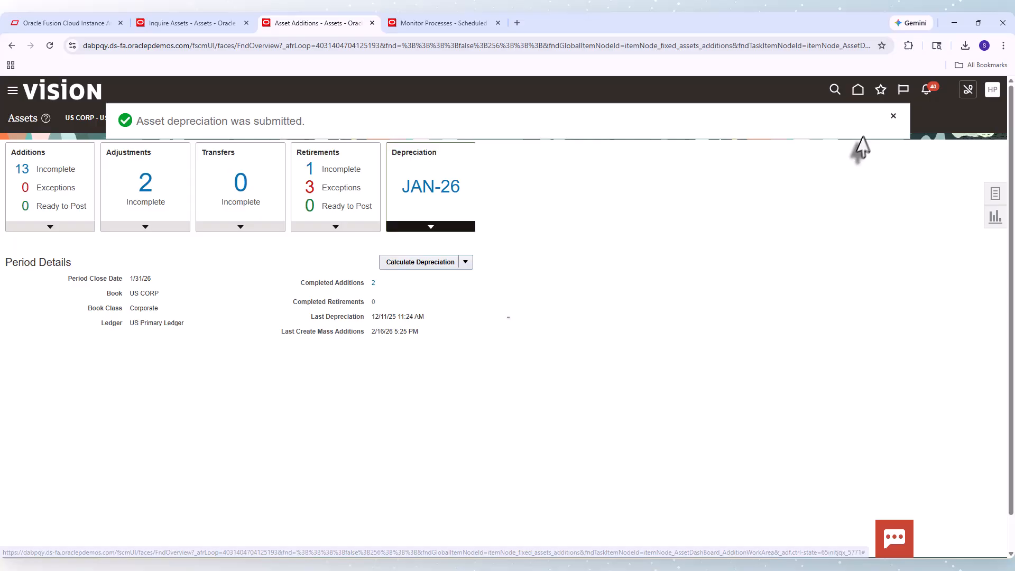
left_click(894, 117)
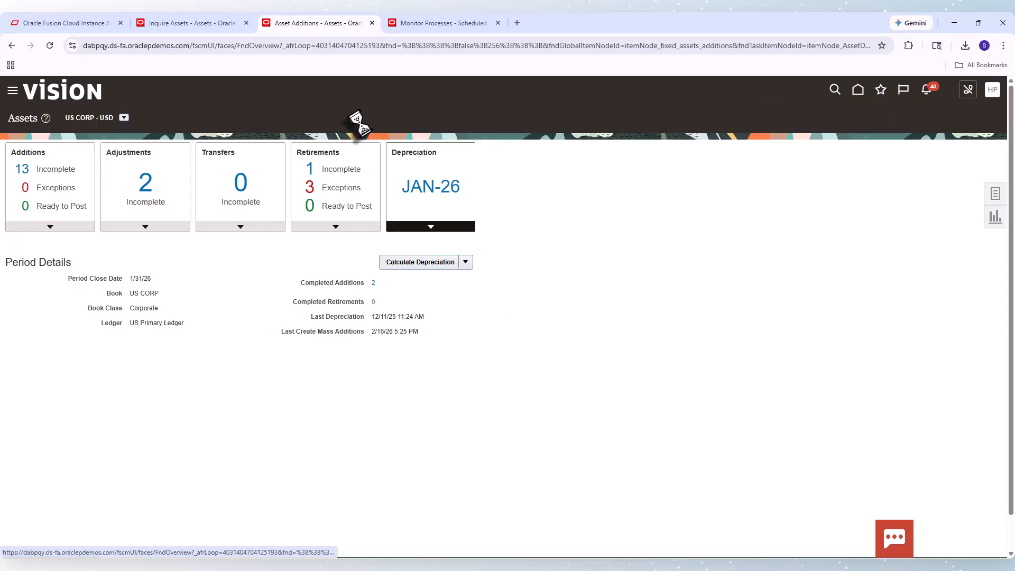
Change to the US FEDERAL tax book and submit its depreciation calculation for JAN-26
left_click(124, 117)
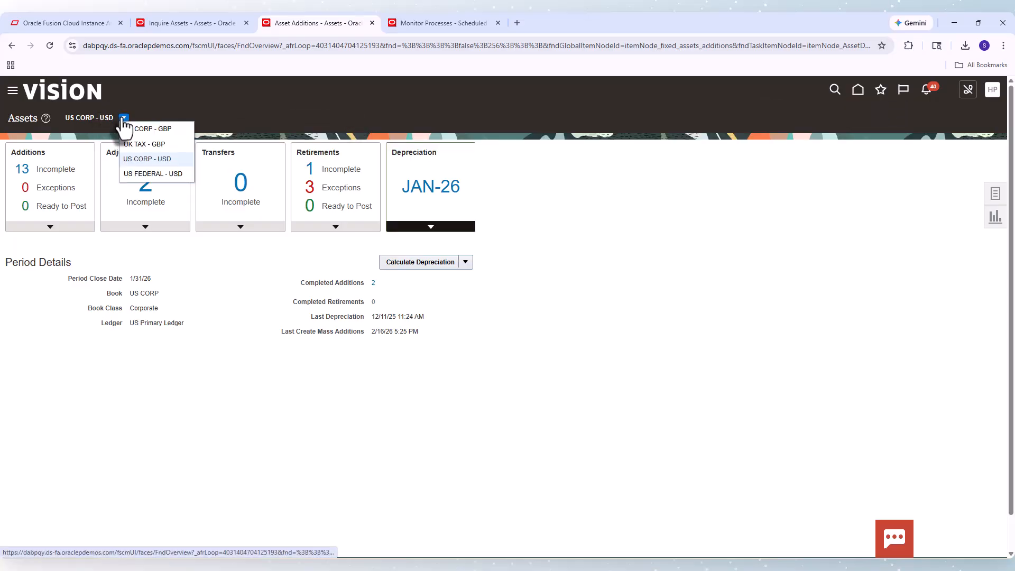
left_click(136, 177)
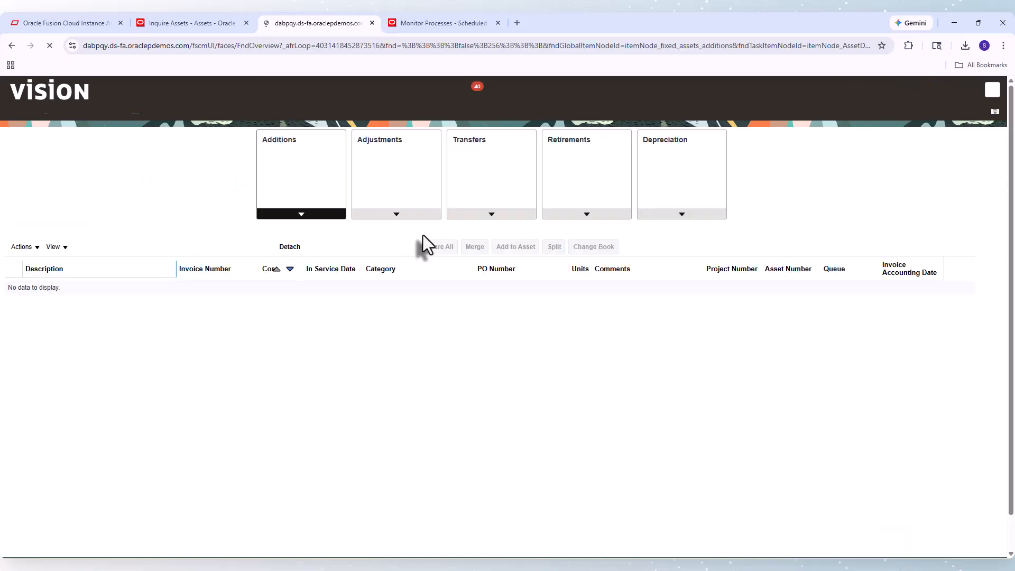
left_click(435, 228)
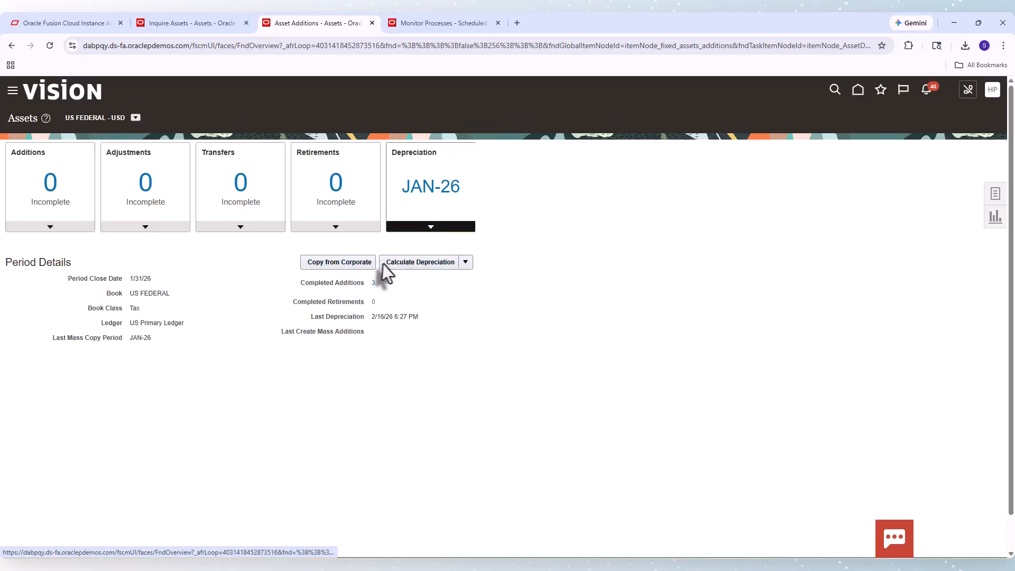
left_click(407, 265)
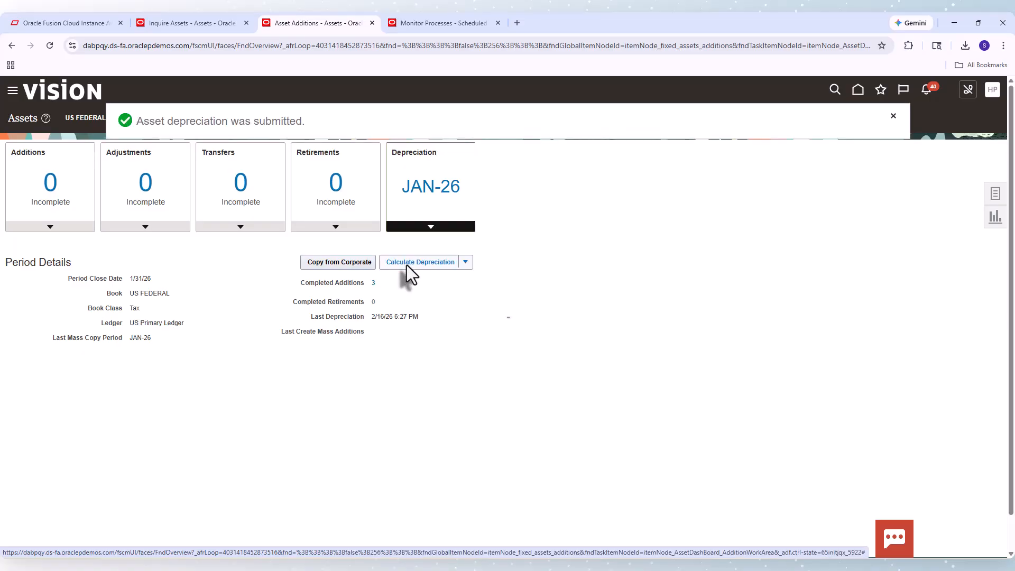
left_click(894, 116)
Leave the UK asset inquiry, select the UK CORP book and submit its depreciation calculation for JAN-26
left_click(212, 25)
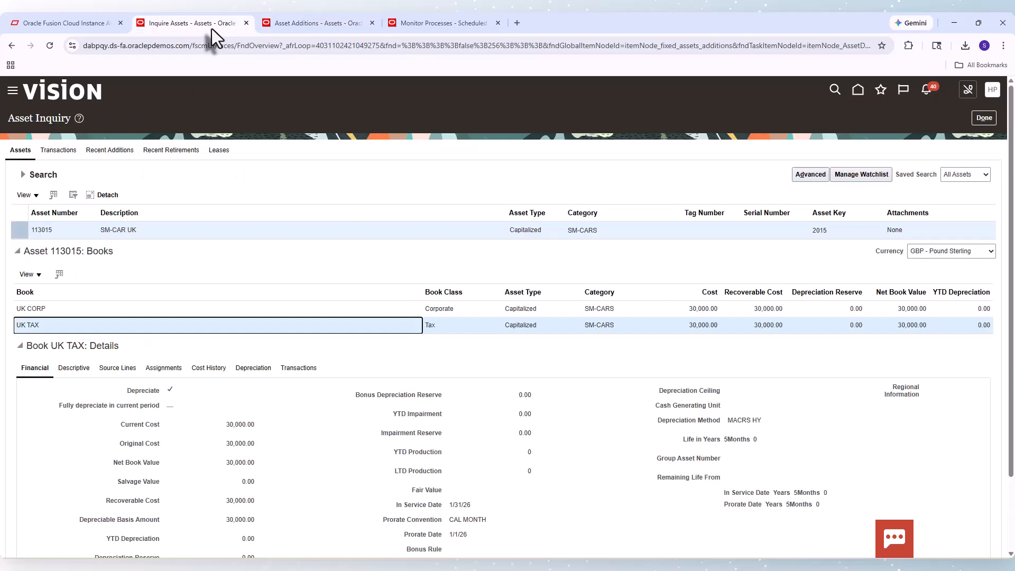
left_click(985, 118)
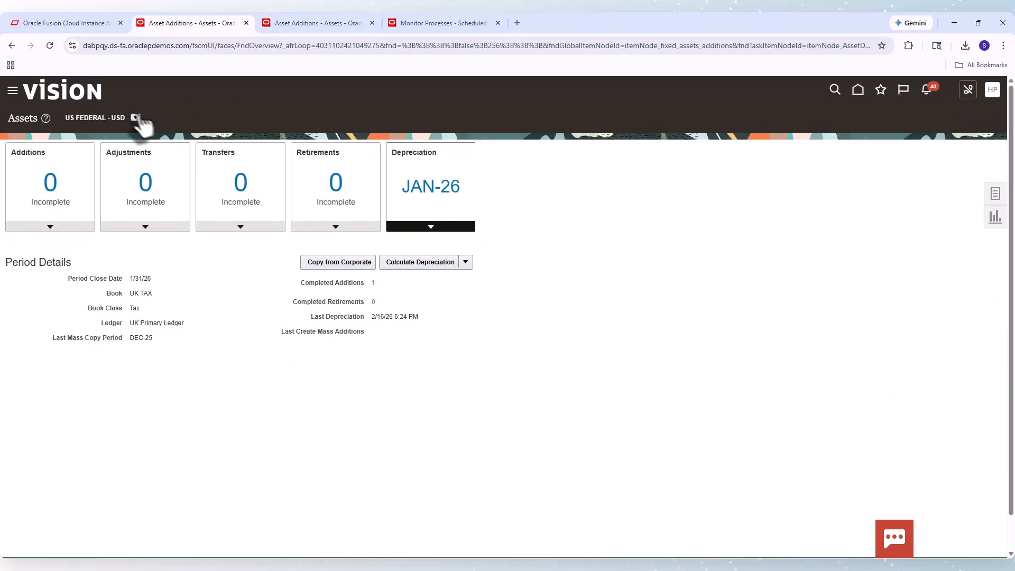
left_click(135, 117)
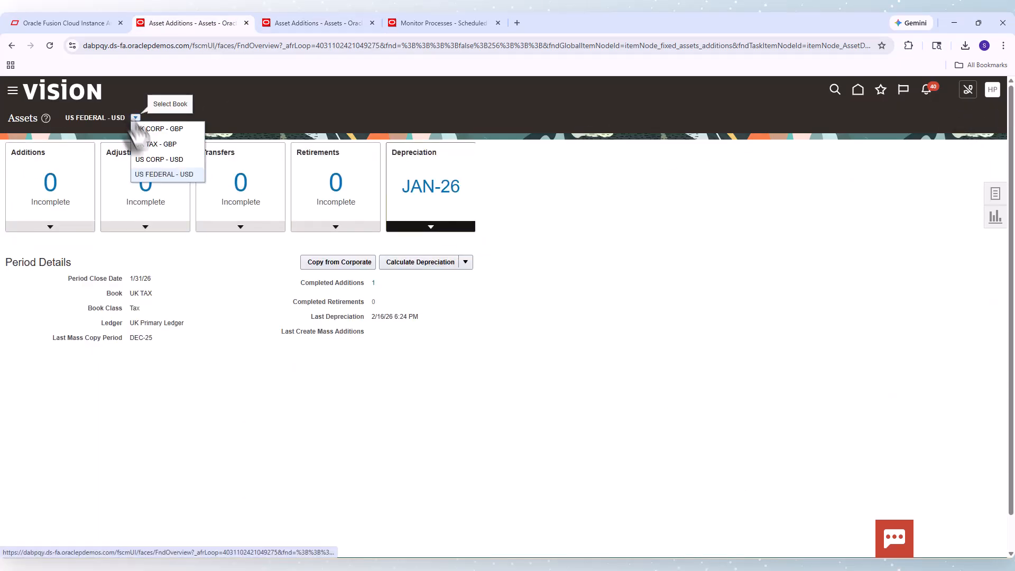
left_click(160, 130)
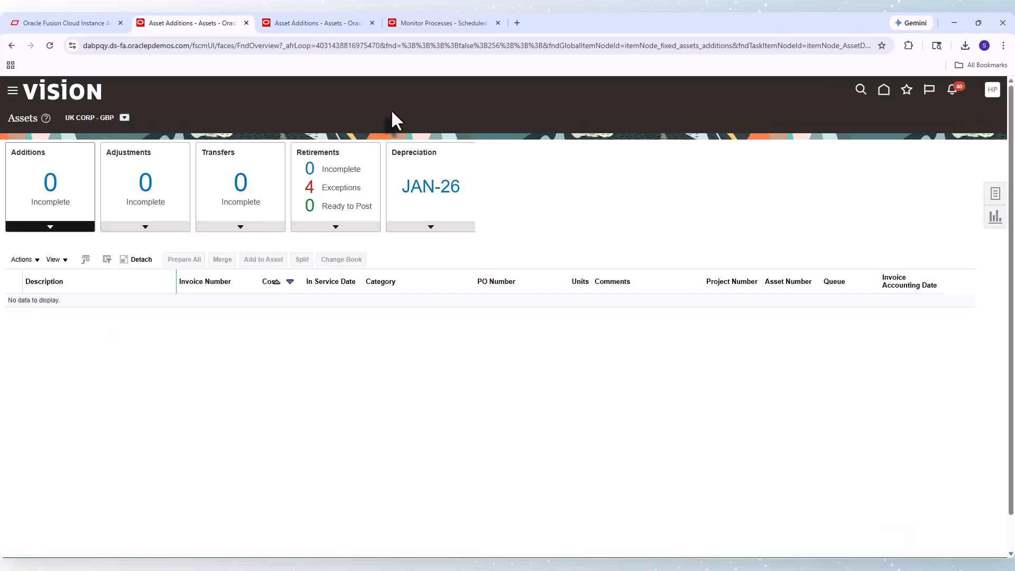
left_click(427, 228)
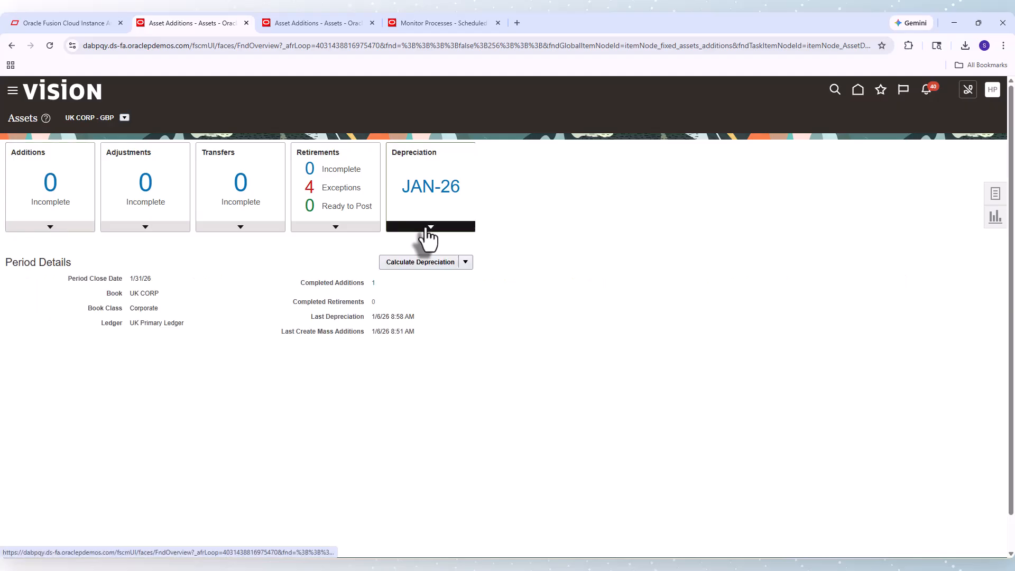
left_click(408, 260)
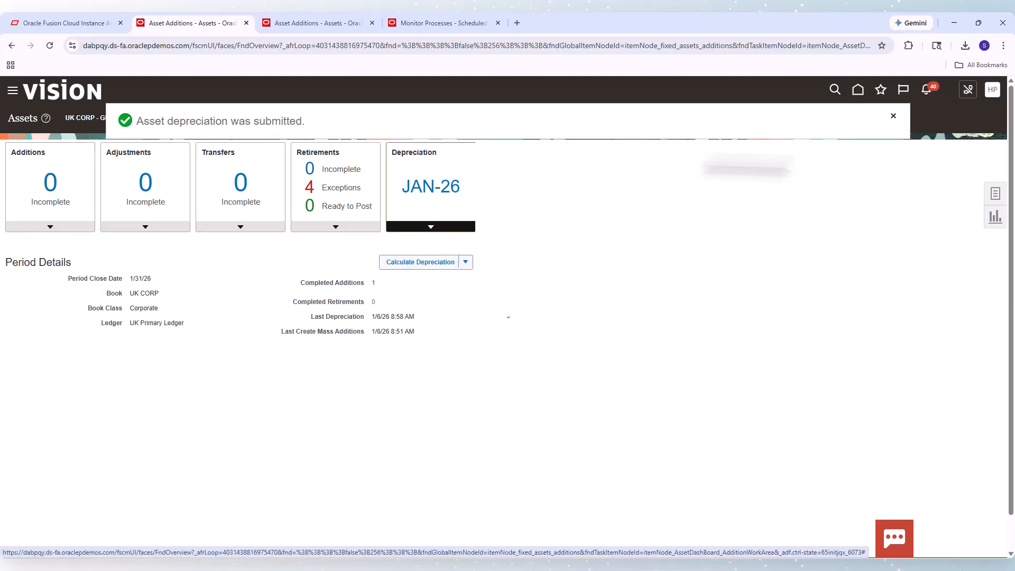
left_click(894, 117)
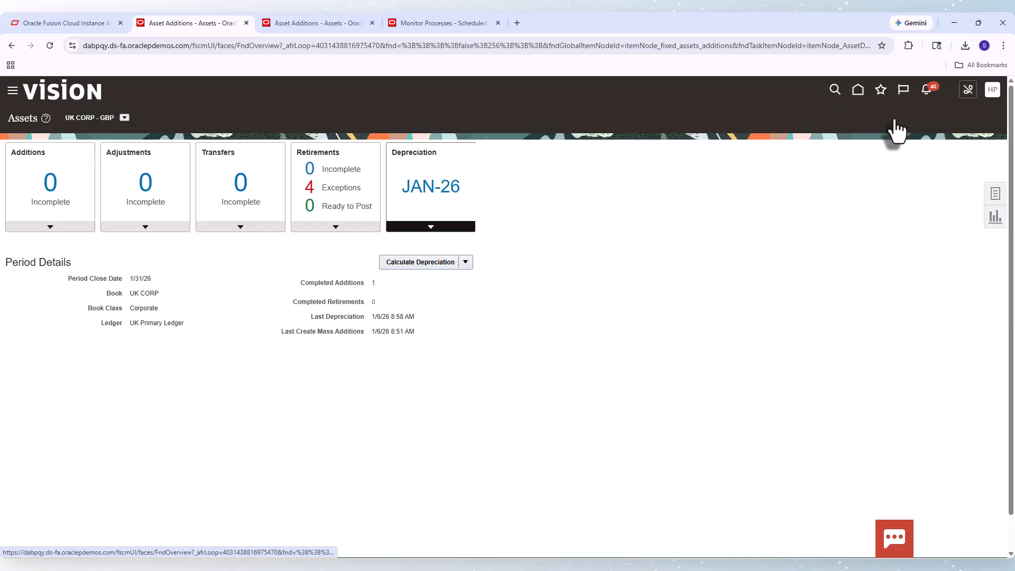
Change to the UK TAX book and submit its depreciation calculation for JAN-26
left_click(124, 118)
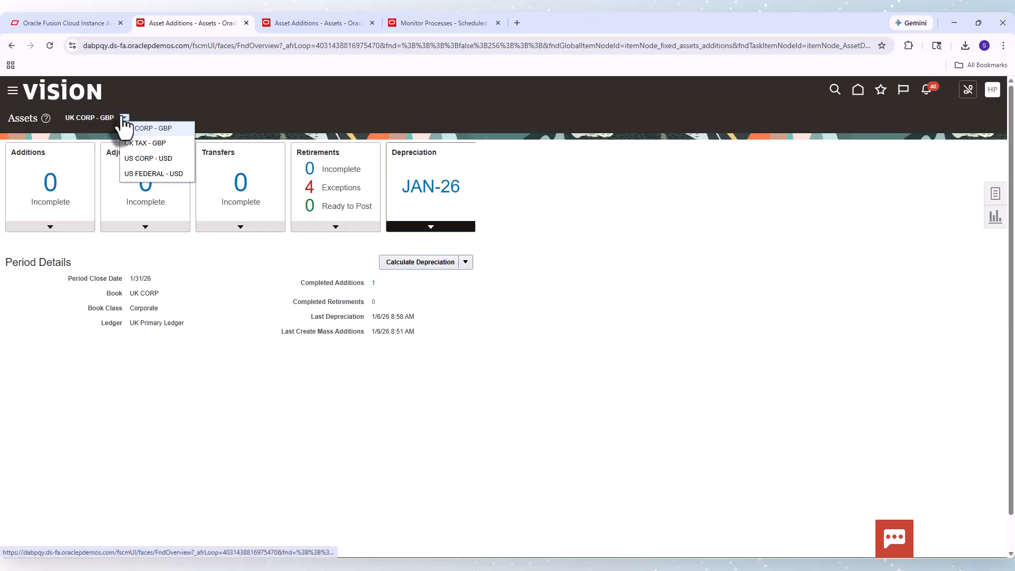
left_click(129, 142)
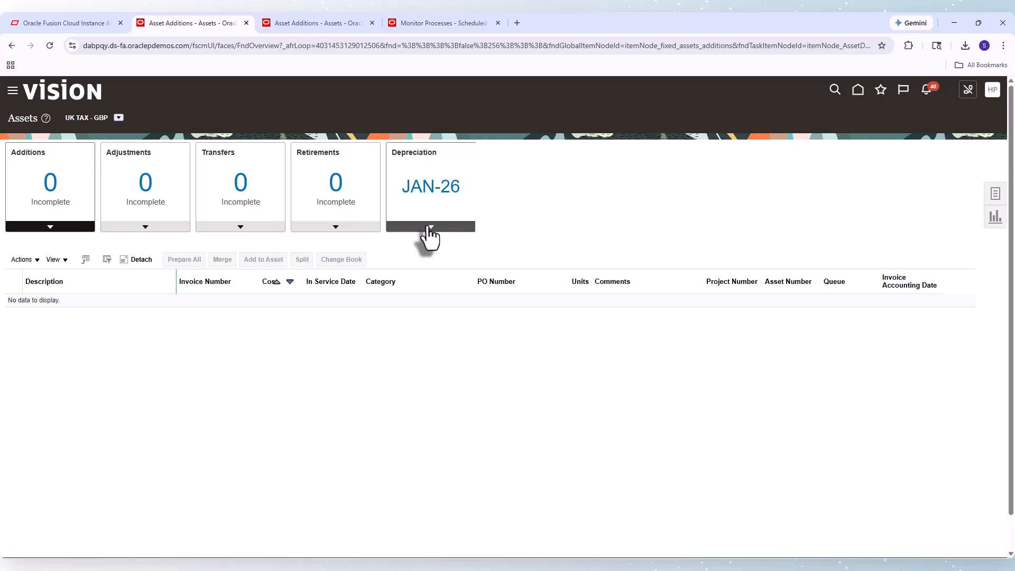
left_click(429, 227)
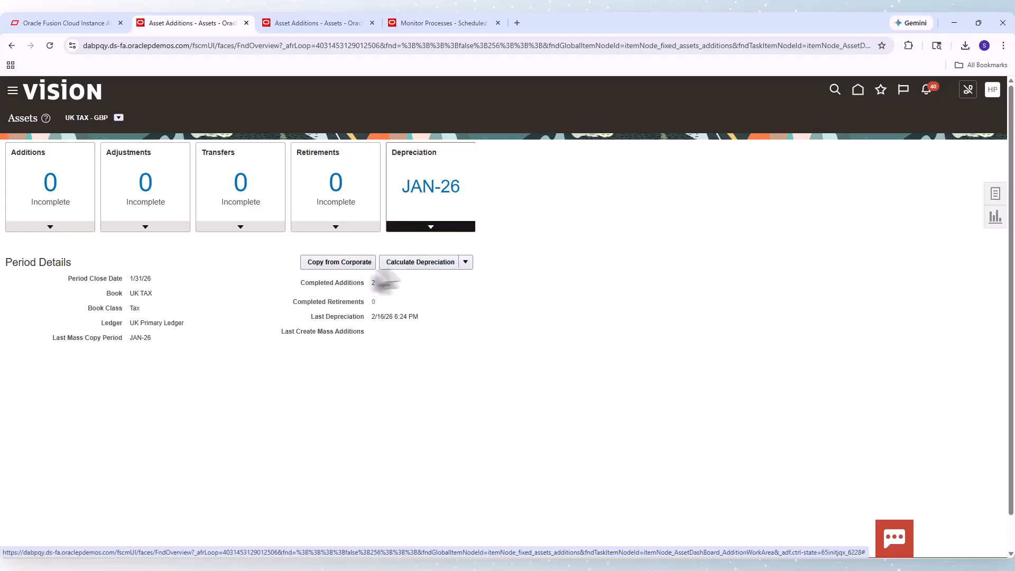
left_click(412, 267)
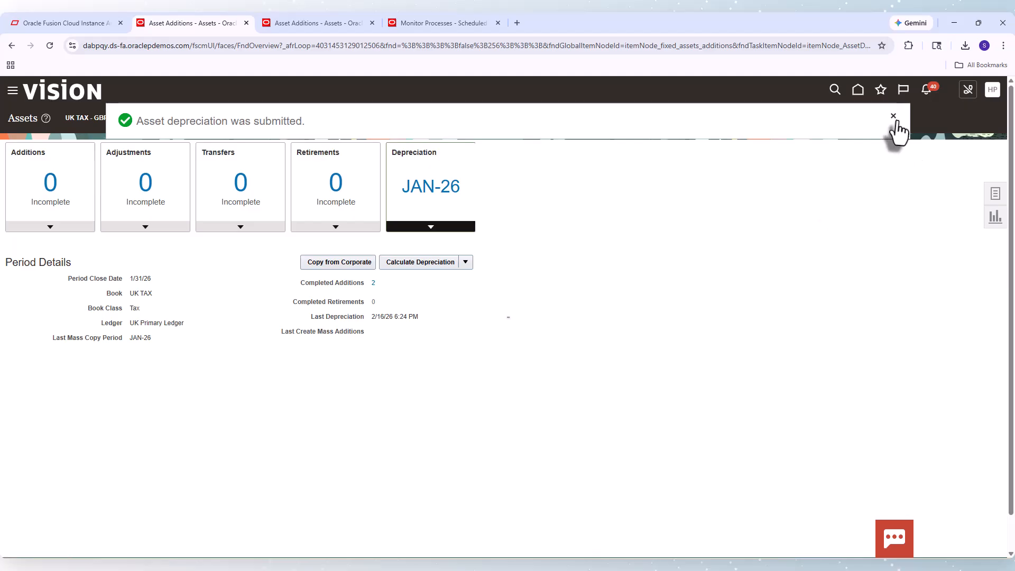
left_click(895, 119)
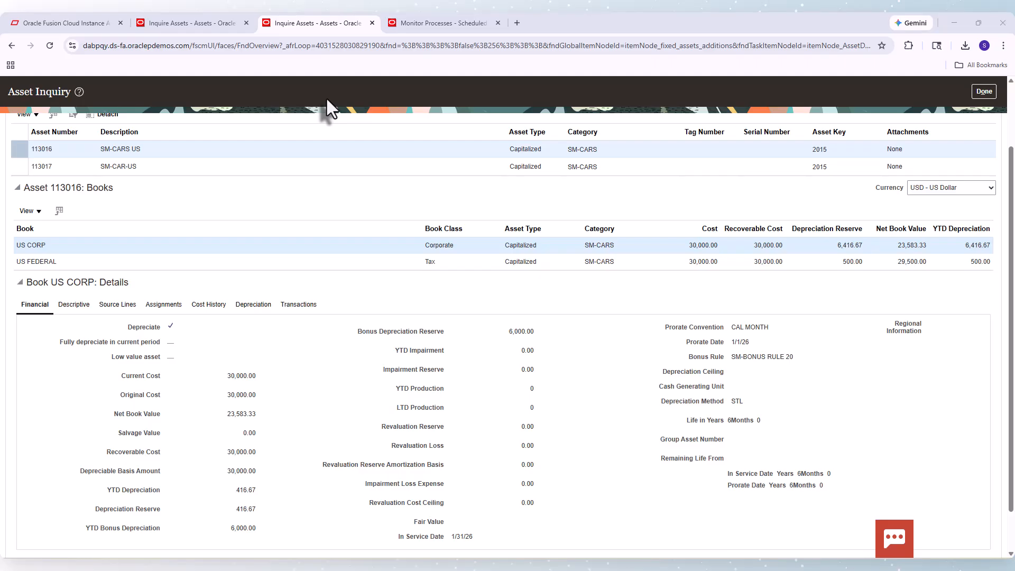
Review the depreciation reserve, bonus and net book value of the SM-CARS US asset in US CORP and US FEDERAL
left_click(635, 45)
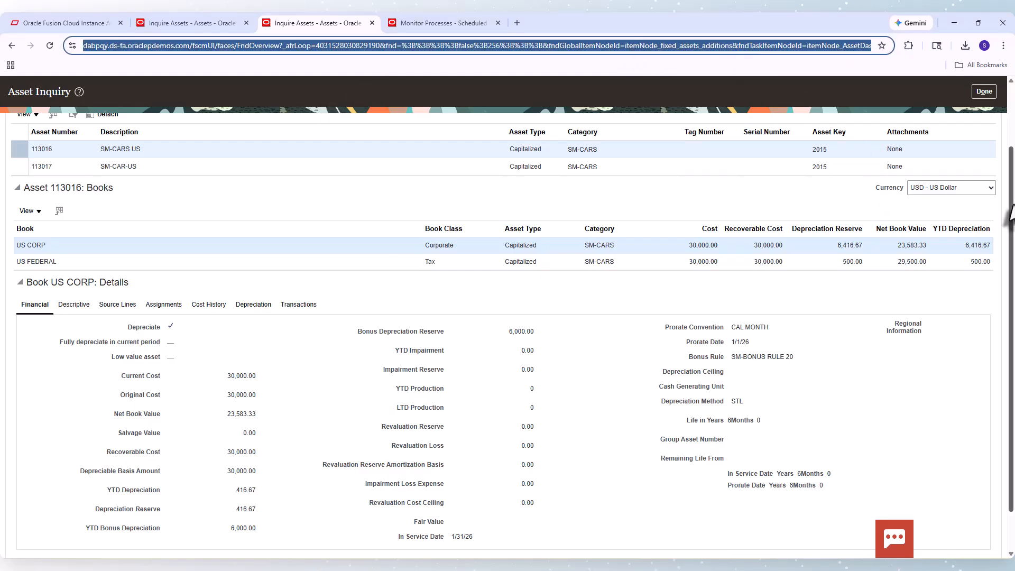
left_click_drag(1011, 212, 1012, 178)
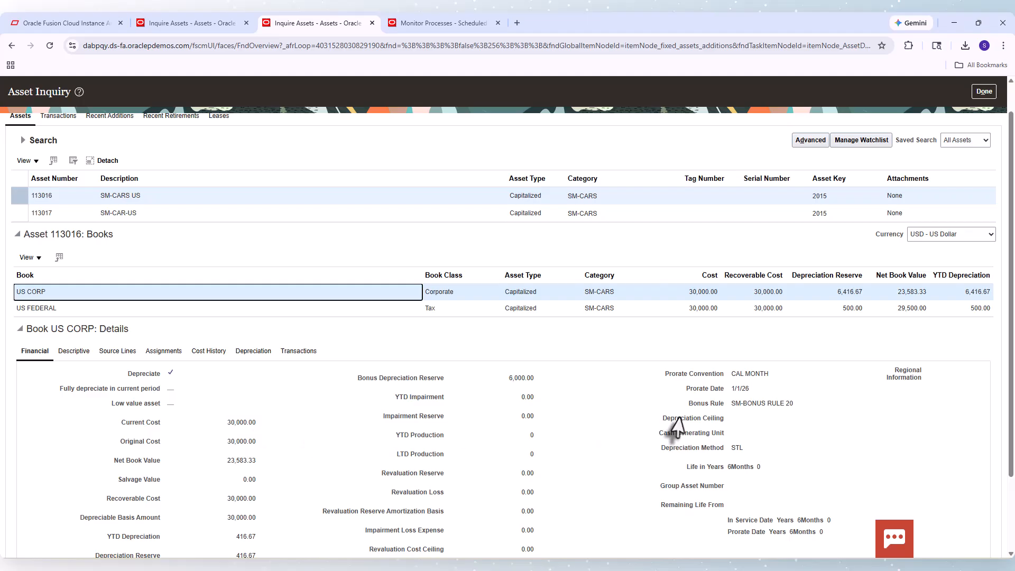
left_click_drag(1012, 268, 1012, 285)
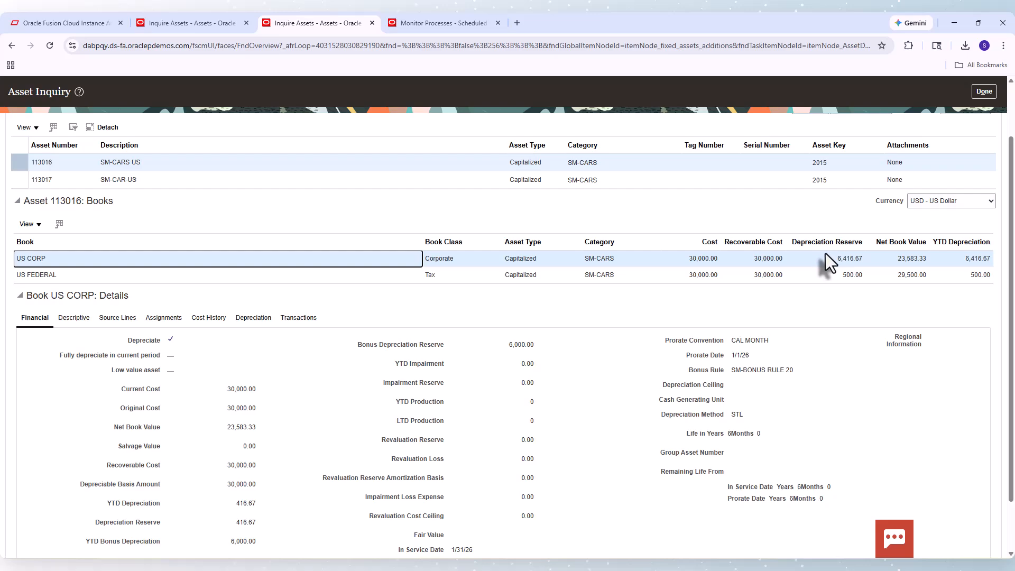
left_click(796, 280)
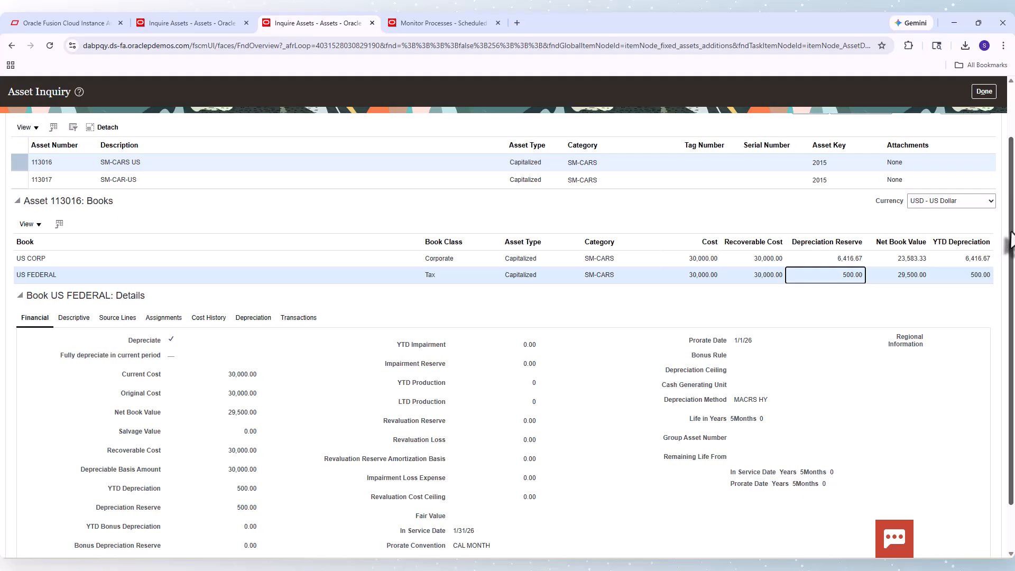
scroll(1010, 256, "down", 1)
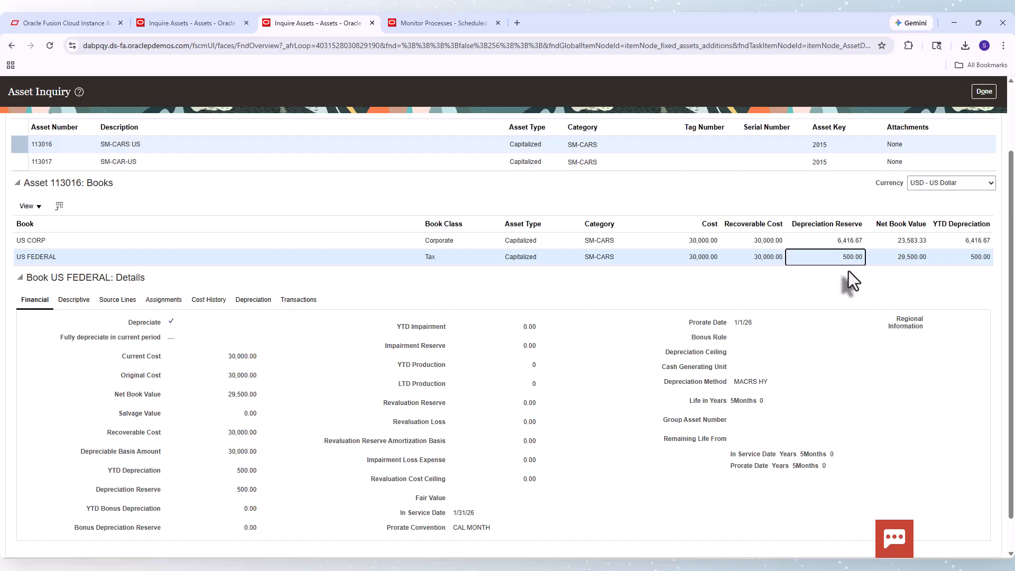
Review the depreciation and net book value of the SM-CAR UK asset in the UK CORP and UK TAX books
left_click(204, 23)
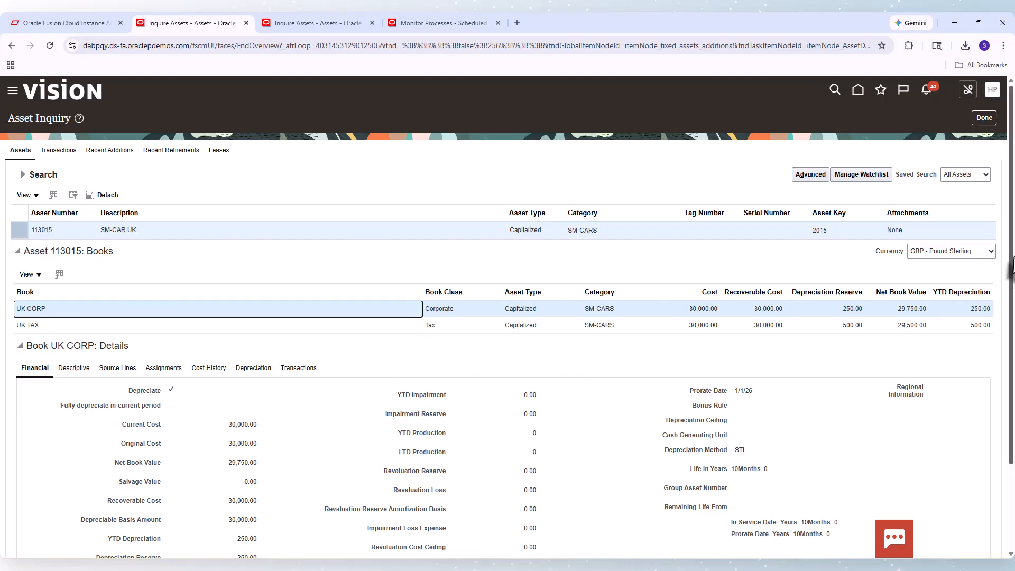
left_click_drag(1010, 271, 1011, 331)
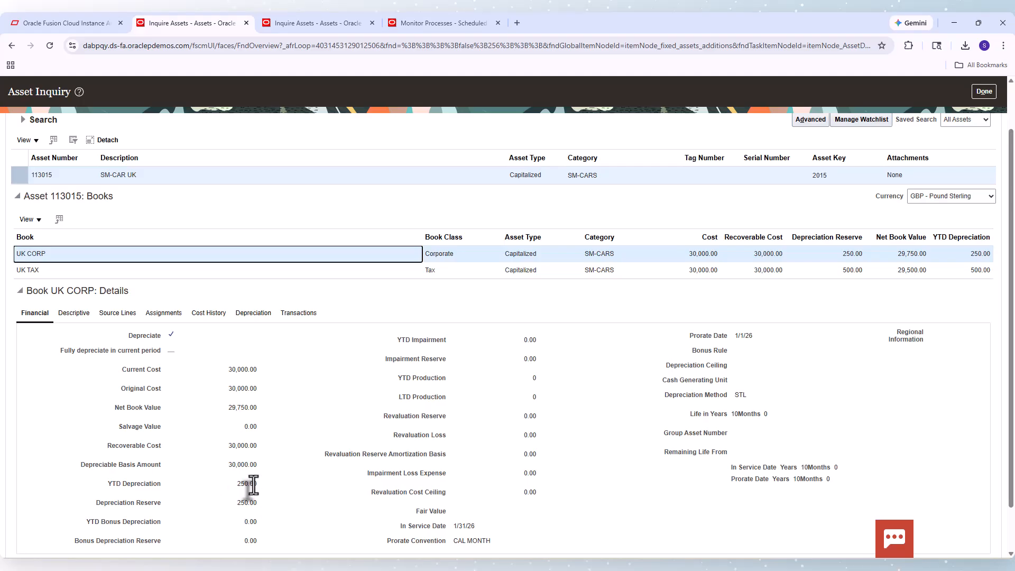
left_click(120, 274)
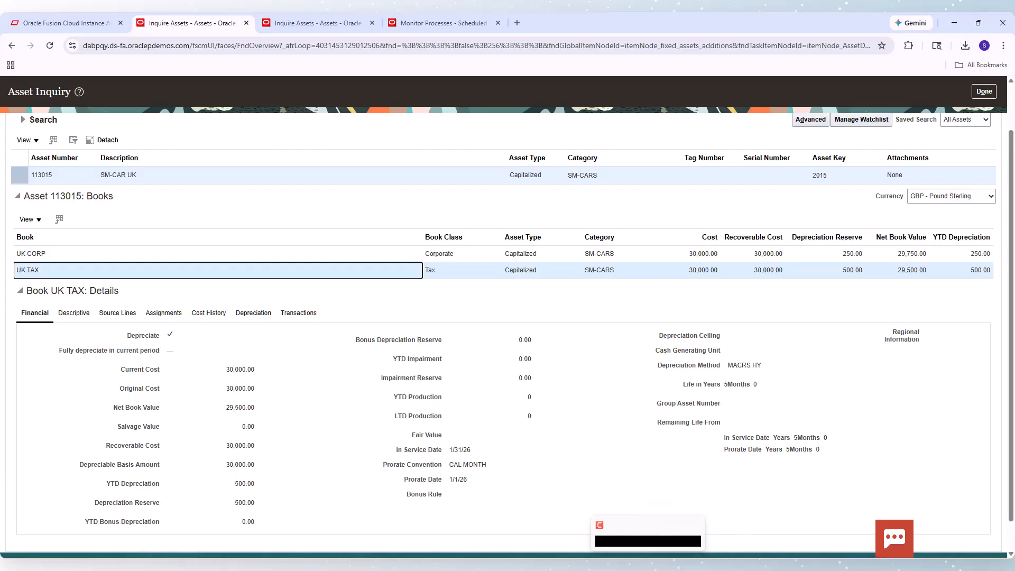
Switch to PowerPoint and enter Done as the status of steps 6 and 7 in the detailed steps table on slide 57
left_click(648, 565)
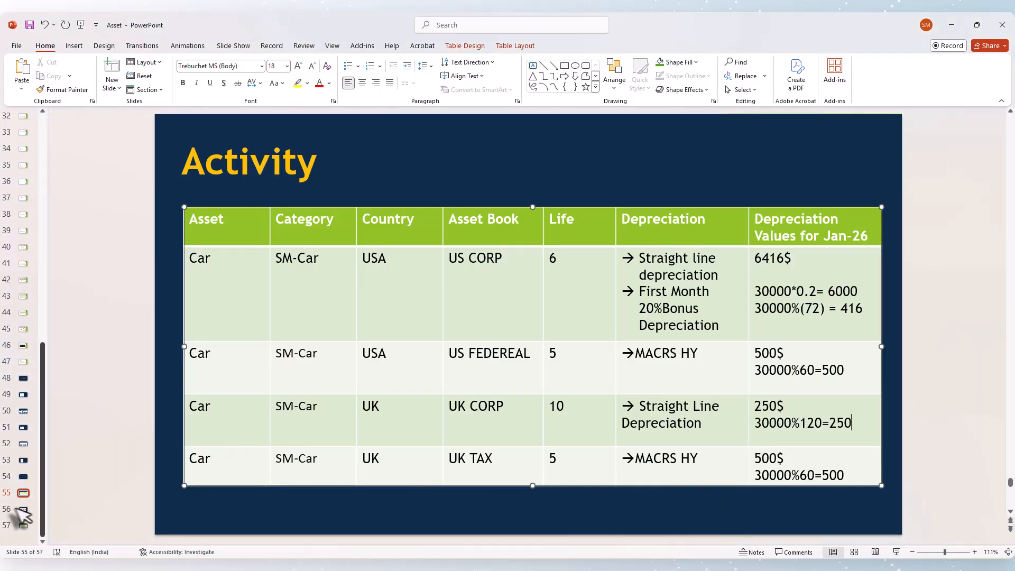
left_click(23, 525)
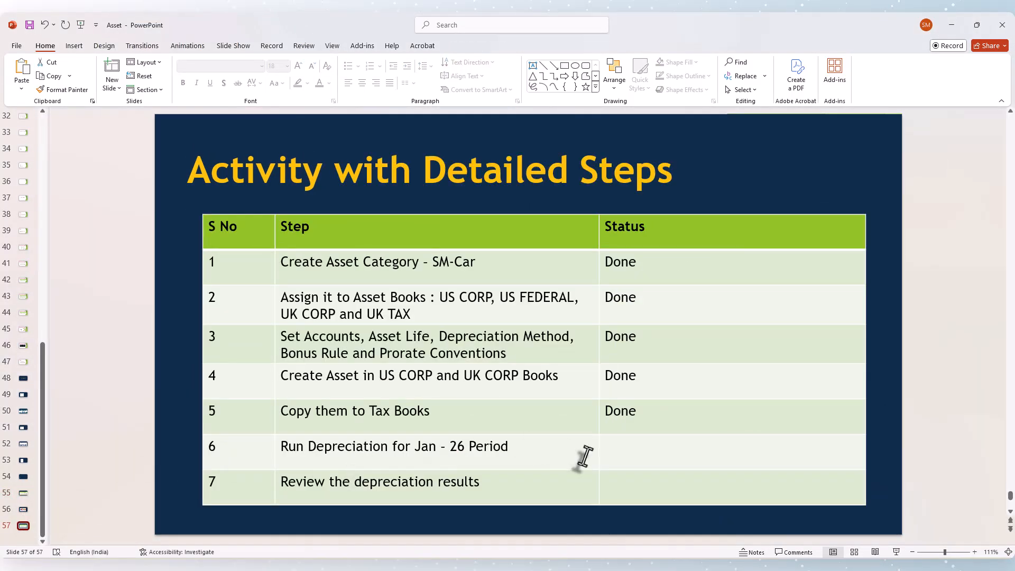
left_click(628, 455)
type("Done")
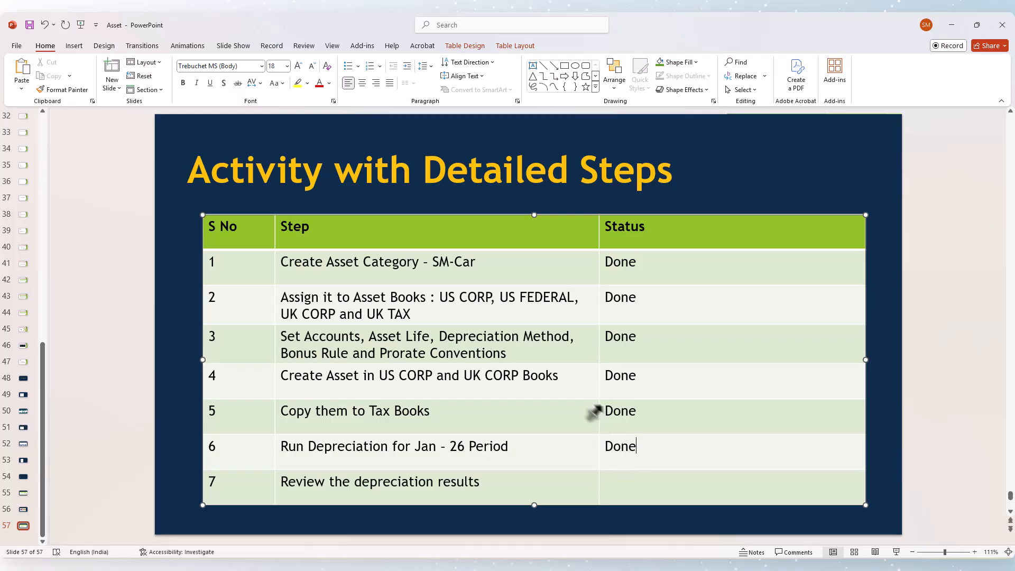
left_click(631, 486)
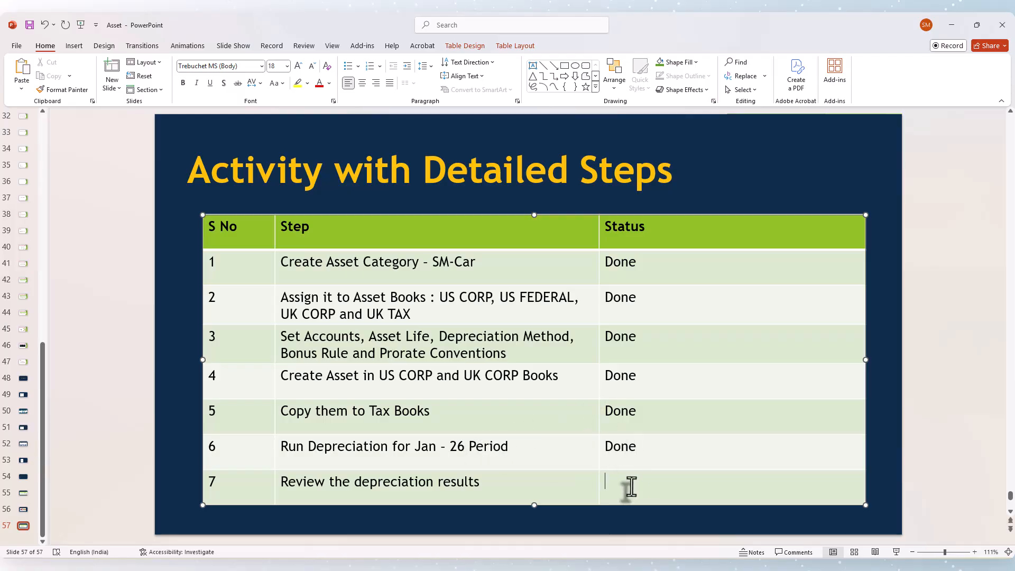
type("Done")
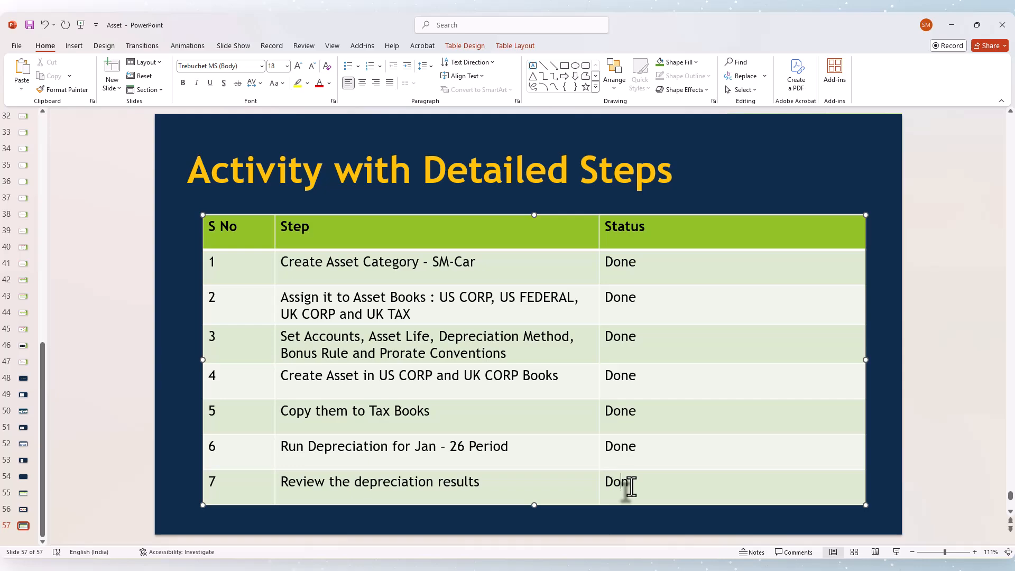